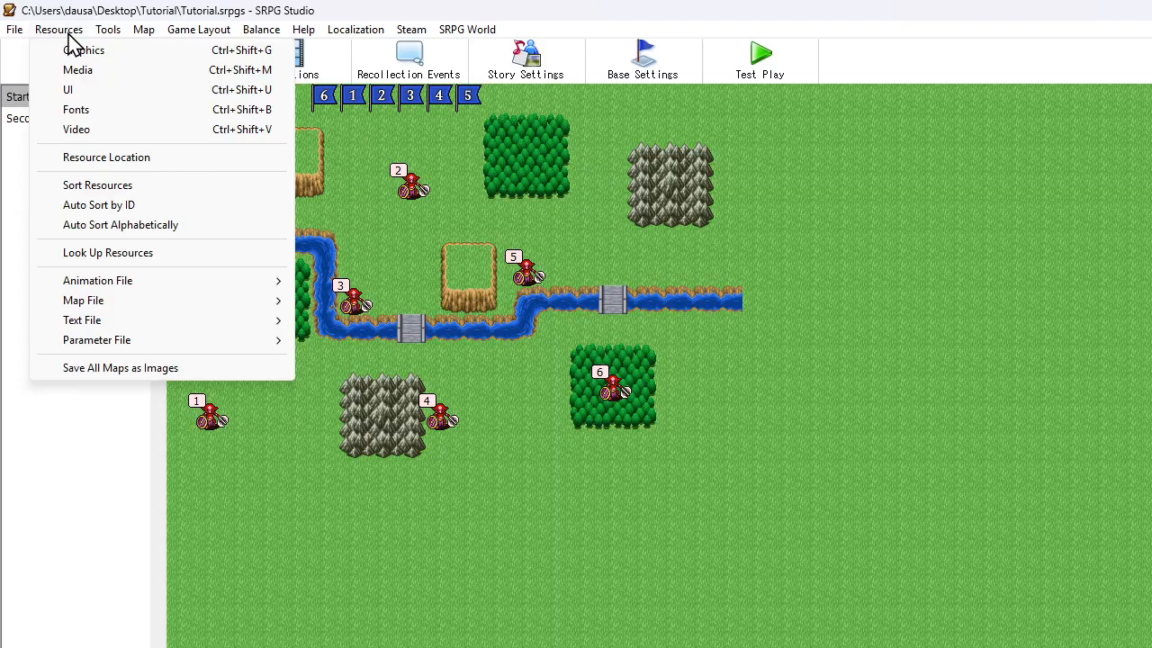
# Step: Open the project's graphics resources and expand the Runtime effect category
pyautogui.click(79, 51)
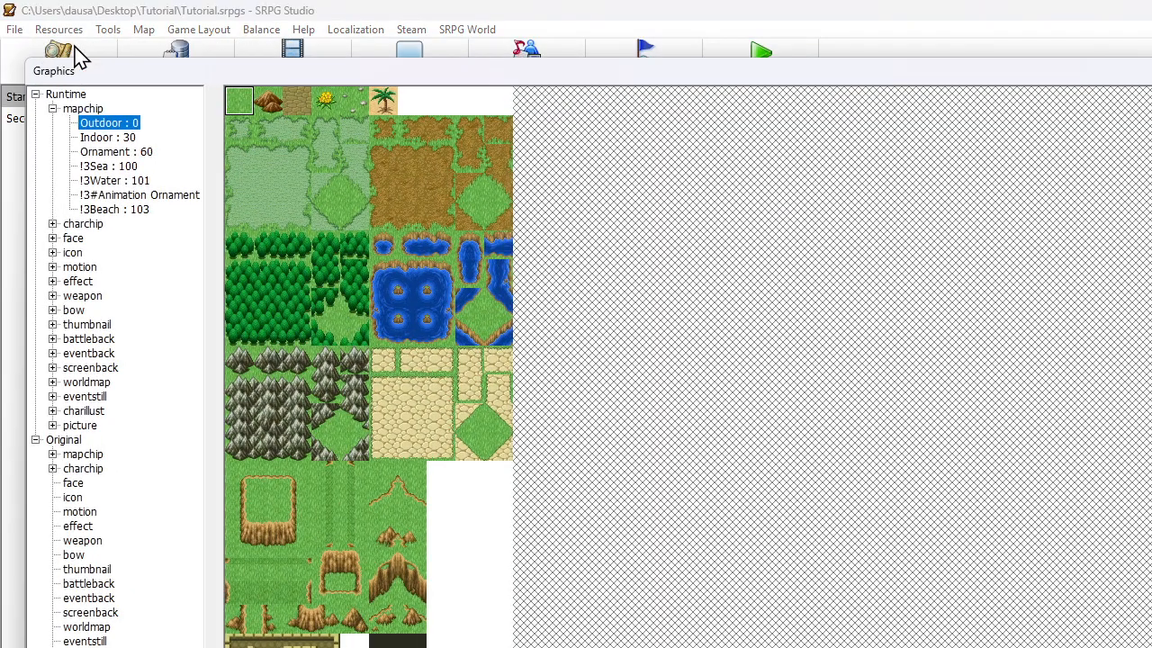
pyautogui.click(88, 283)
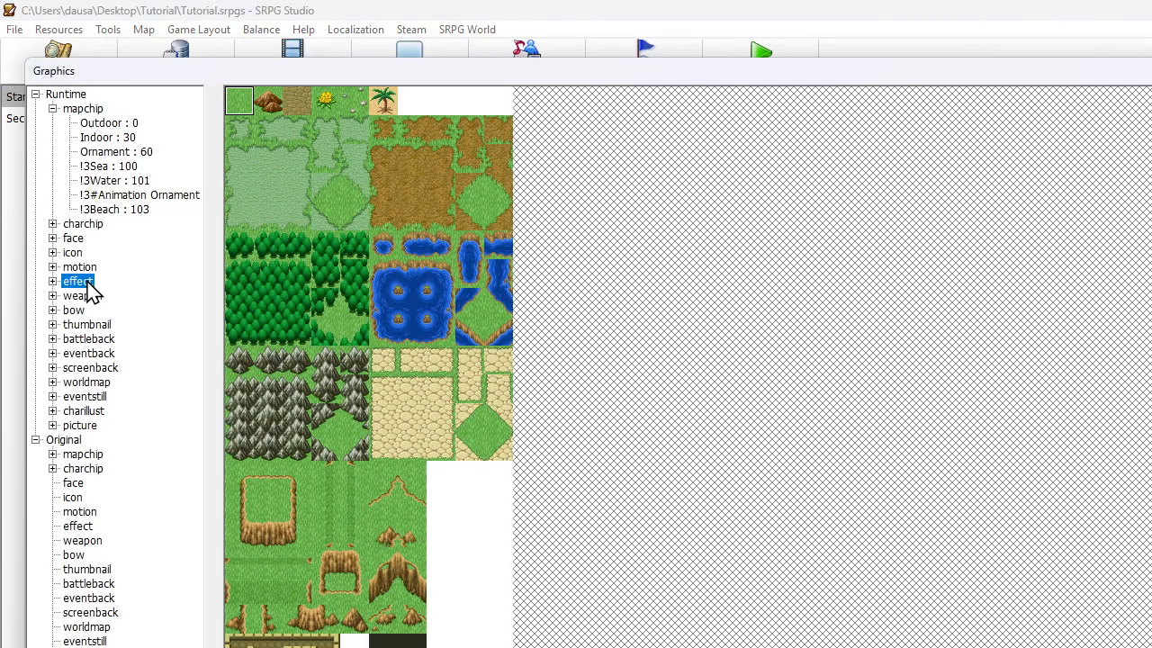
pyautogui.click(53, 281)
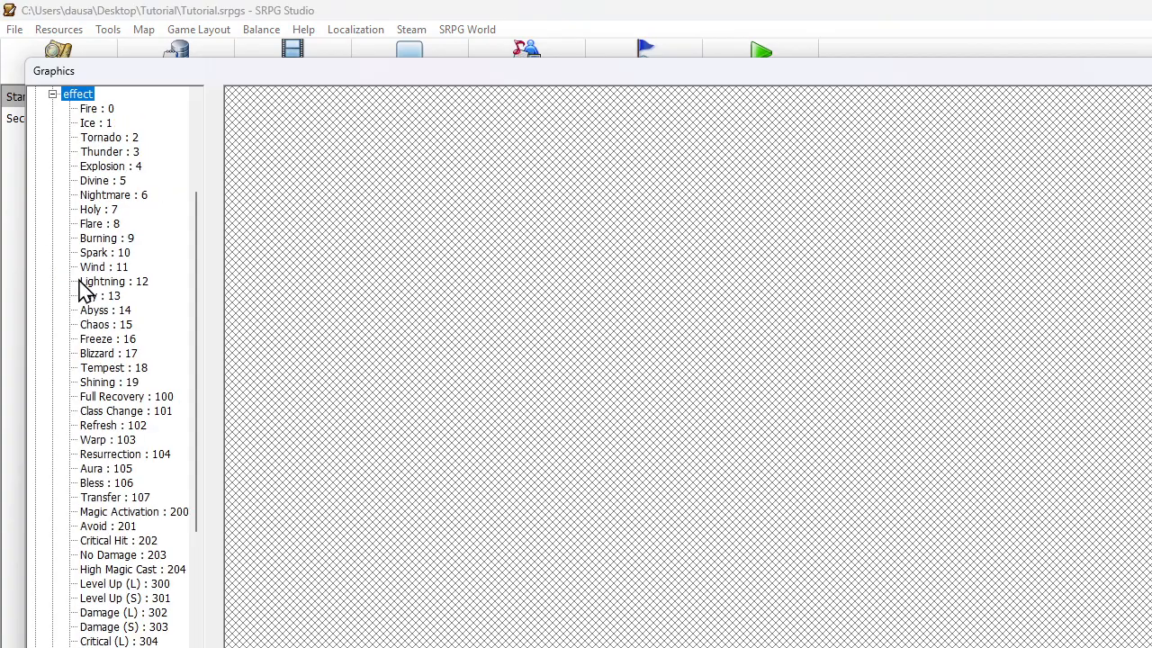
# Step: Preview the Runtime magic effect sheets, including Fire, Explosion, Spark, Tempest, Aura, Divine and Ice
pyautogui.click(104, 112)
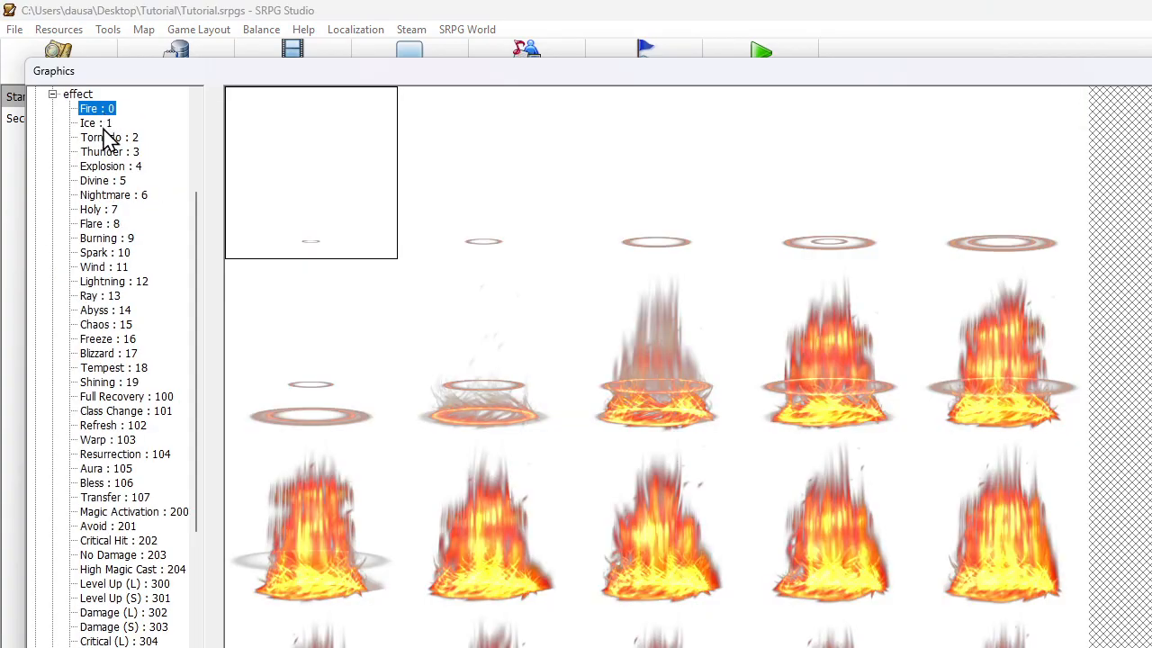
pyautogui.click(117, 166)
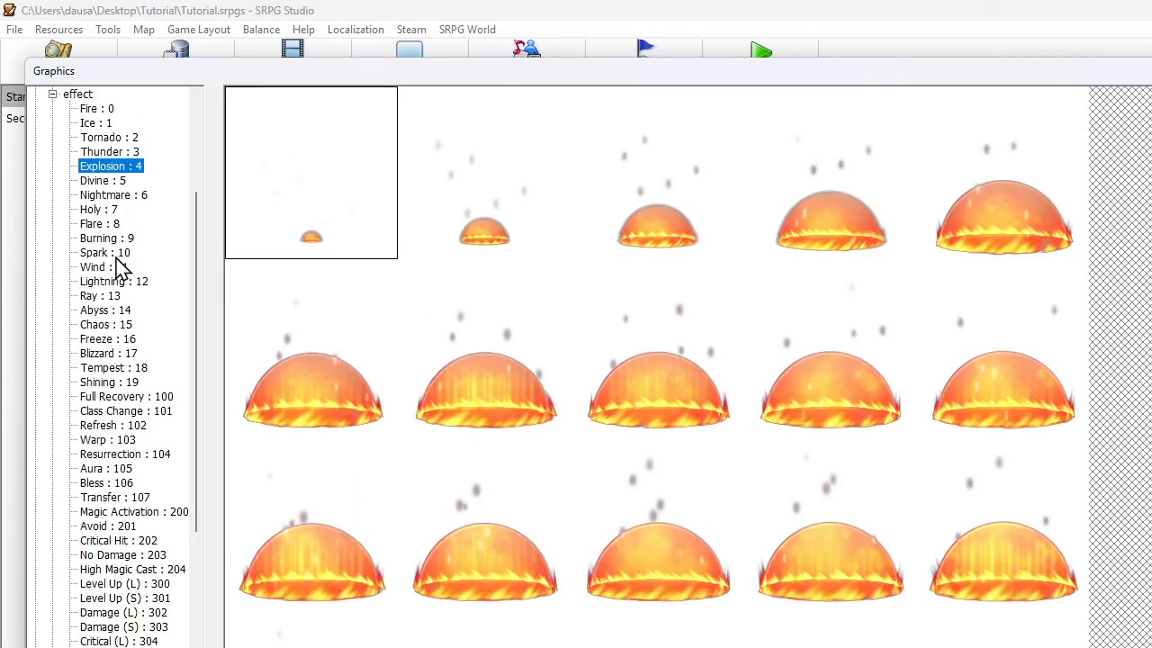
pyautogui.click(119, 256)
pyautogui.click(117, 369)
pyautogui.click(124, 471)
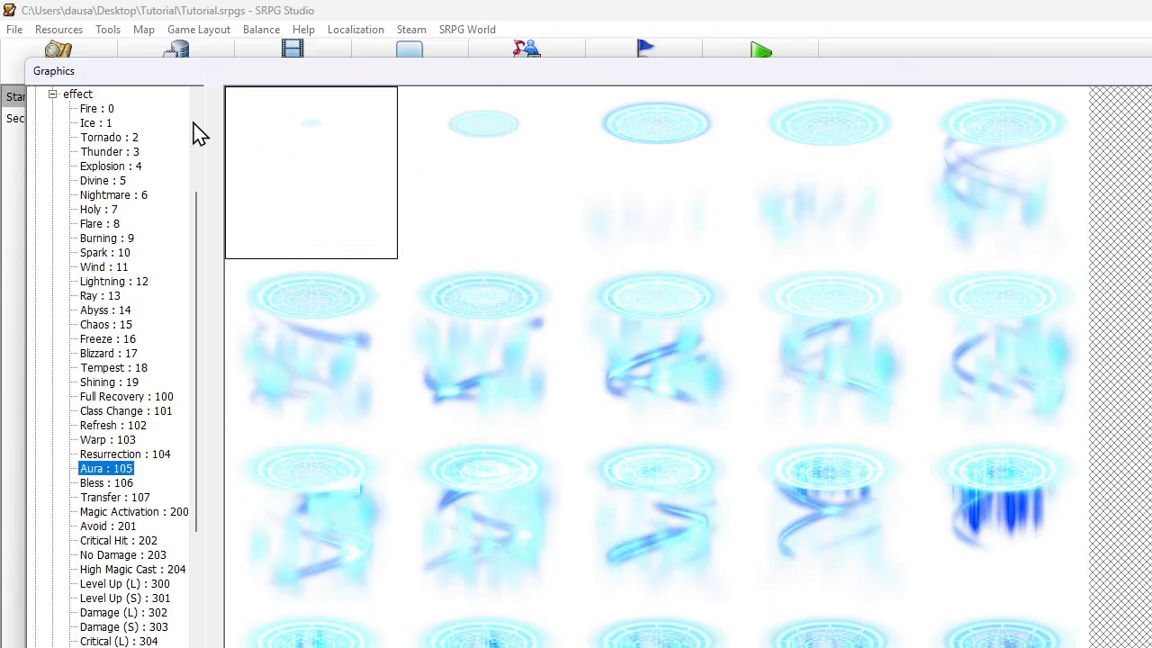
pyautogui.click(124, 255)
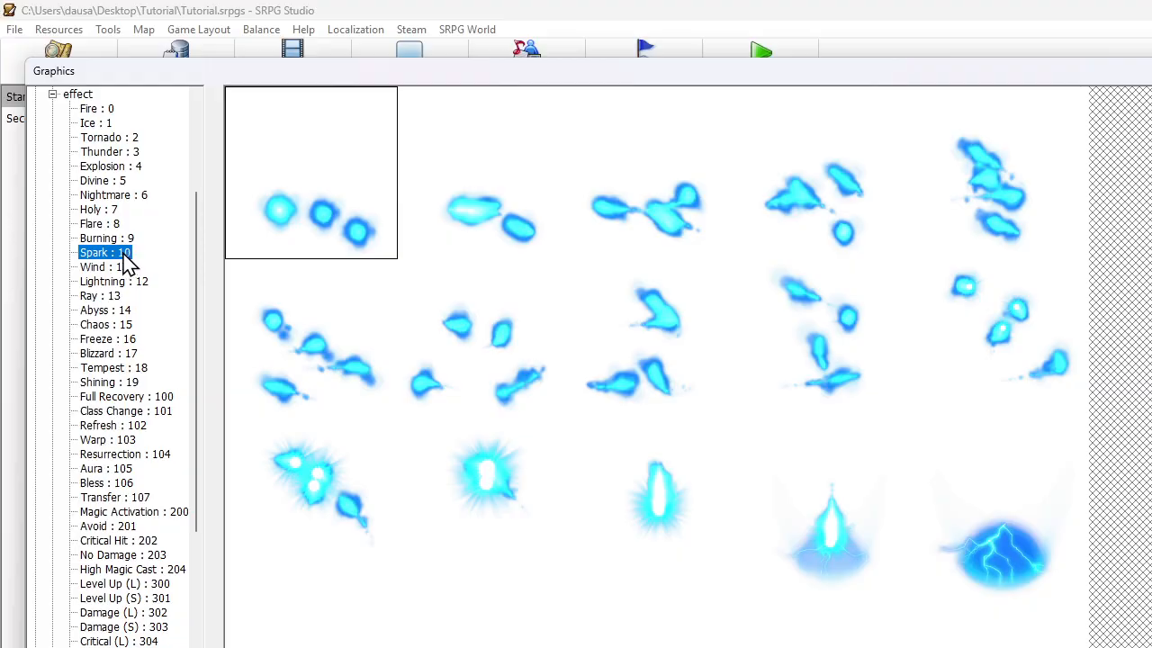
pyautogui.click(117, 183)
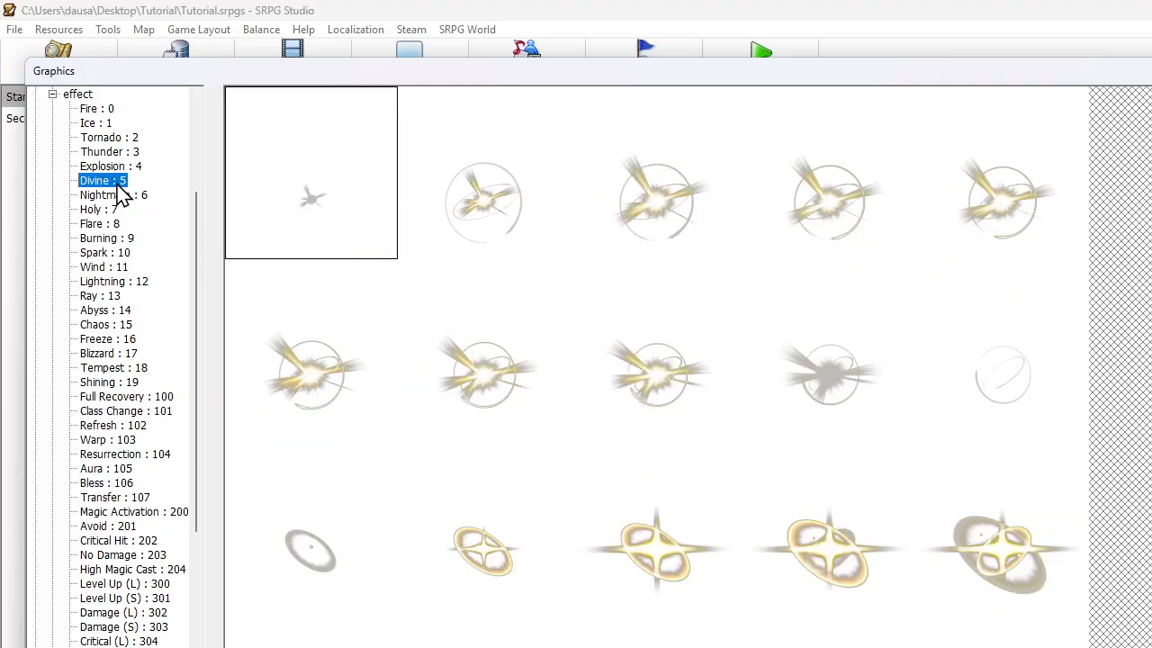
pyautogui.click(109, 124)
pyautogui.scroll(-1, 117, 198)
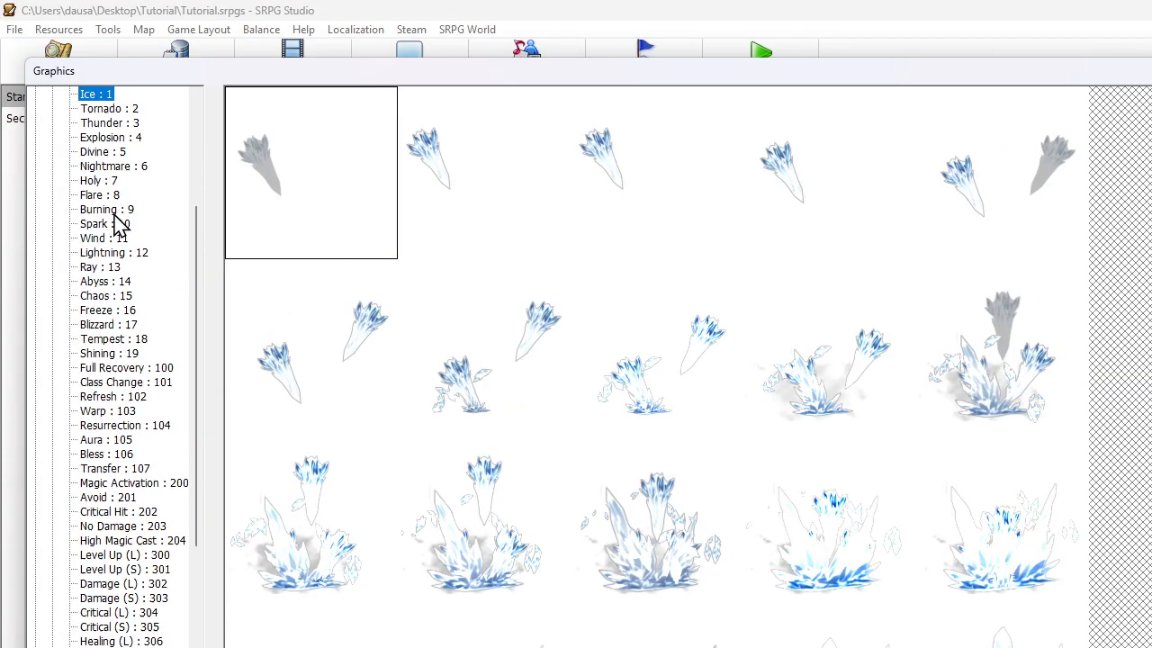
# Step: Preview the Runtime combat effect sheets, including Avoid, Damage (L), Damage (S), Healing (L) and the entries after them
pyautogui.click(115, 500)
pyautogui.click(120, 583)
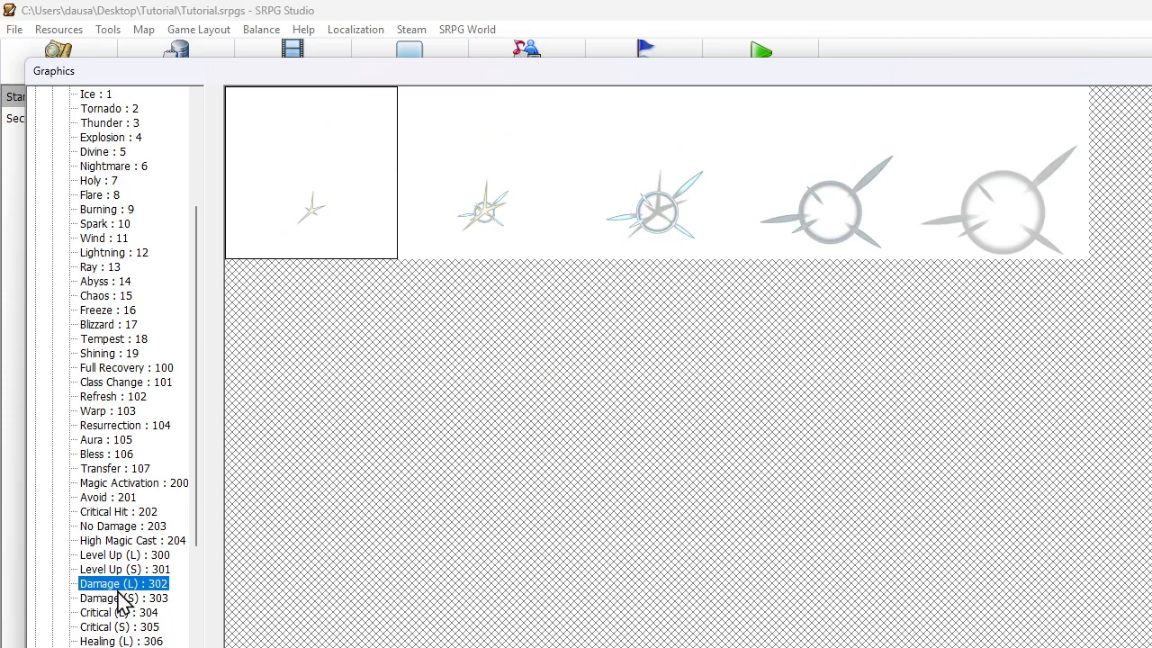
pyautogui.click(118, 602)
pyautogui.click(121, 639)
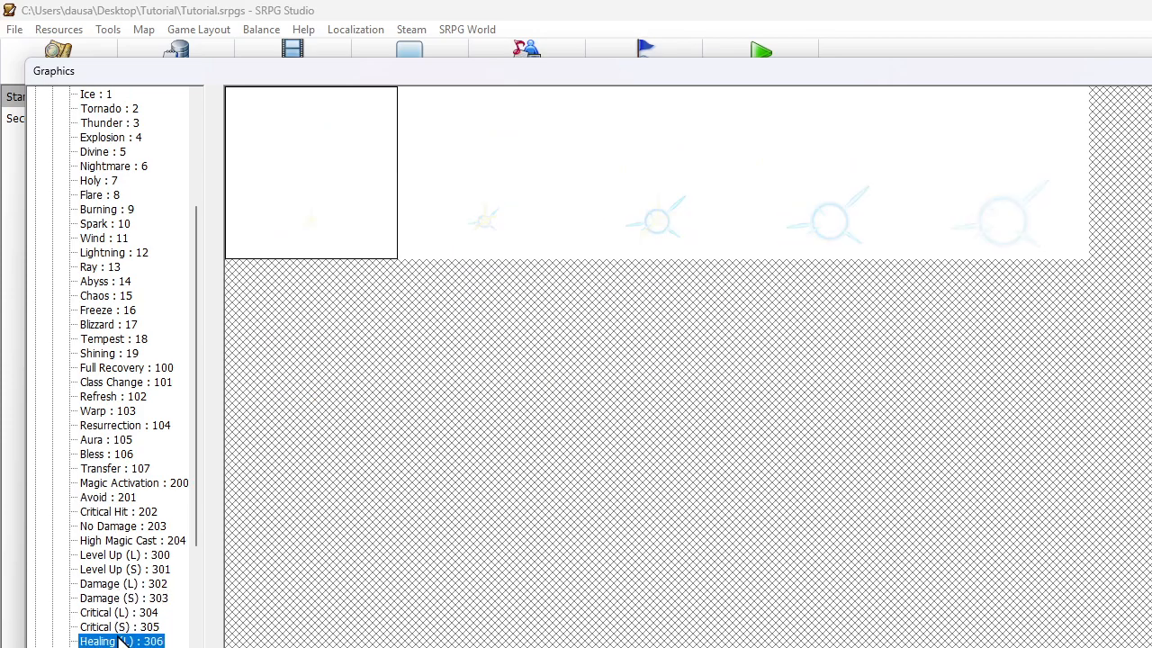
pyautogui.click(122, 647)
pyautogui.click(121, 647)
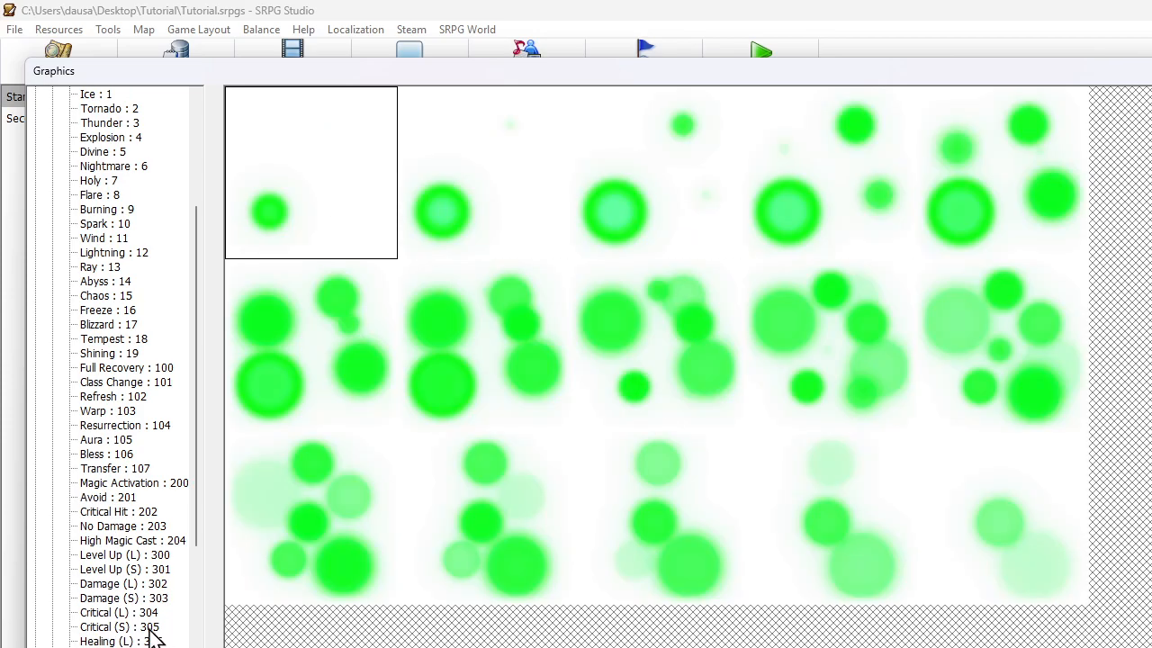
pyautogui.click(122, 647)
pyautogui.click(122, 647)
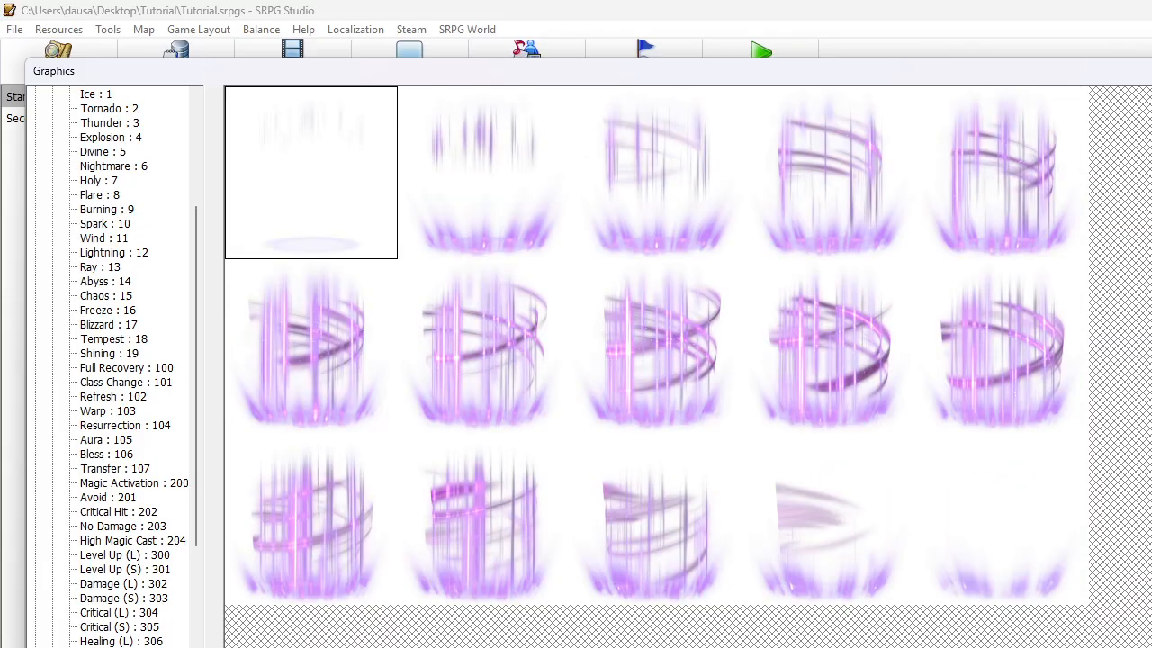
# Step: Export the Barrier effect sheet to the Desktop under the file name Barrier and close the graphics resources
pyautogui.press('Down')
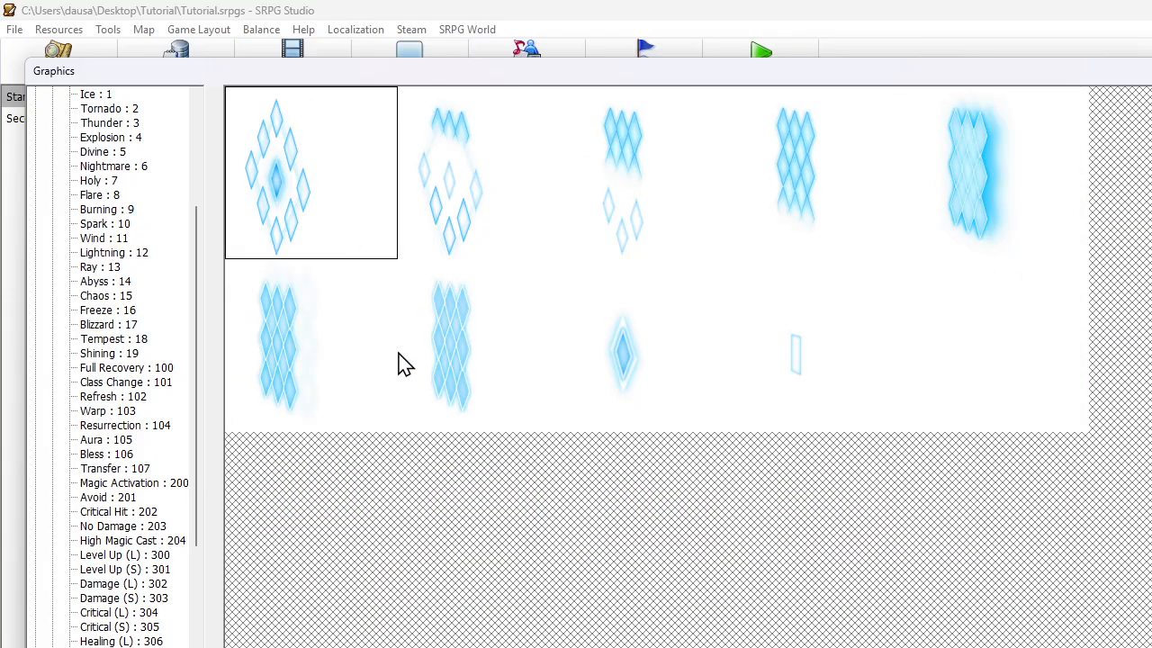
pyautogui.click(216, 647)
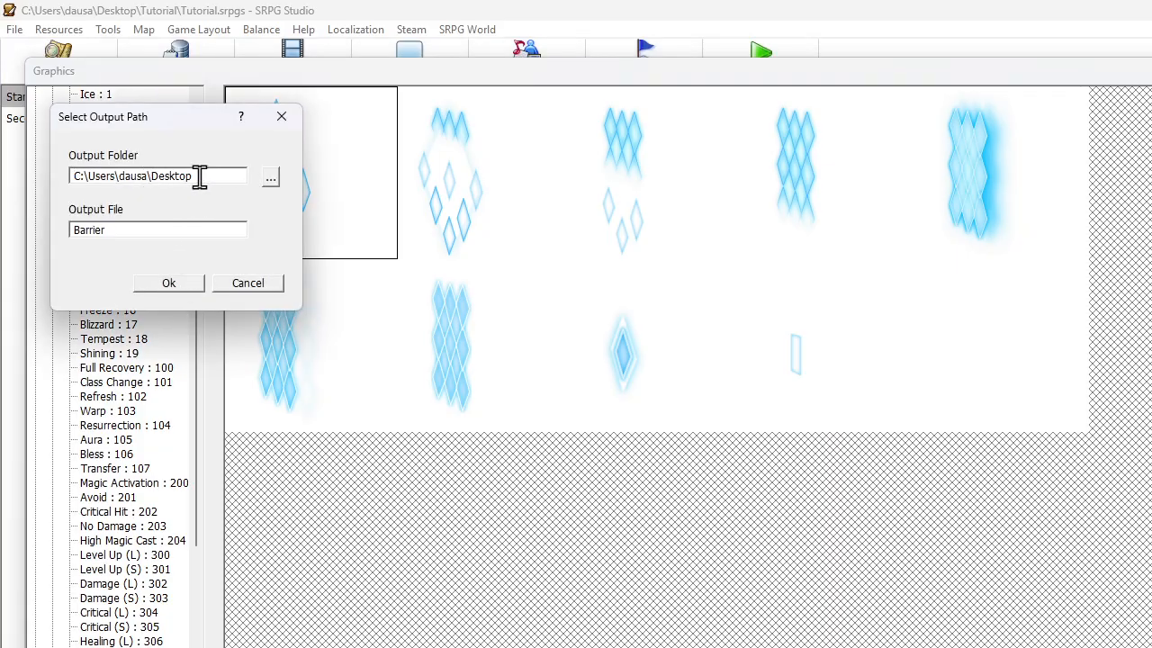
pyautogui.click(198, 283)
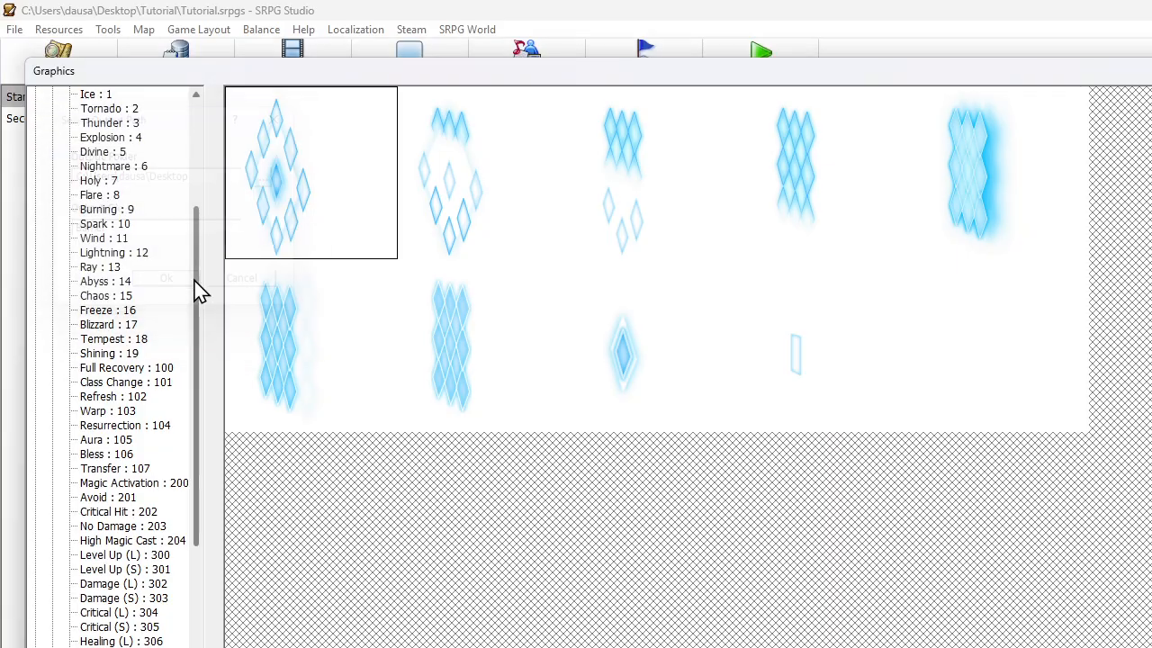
pyautogui.press('Escape')
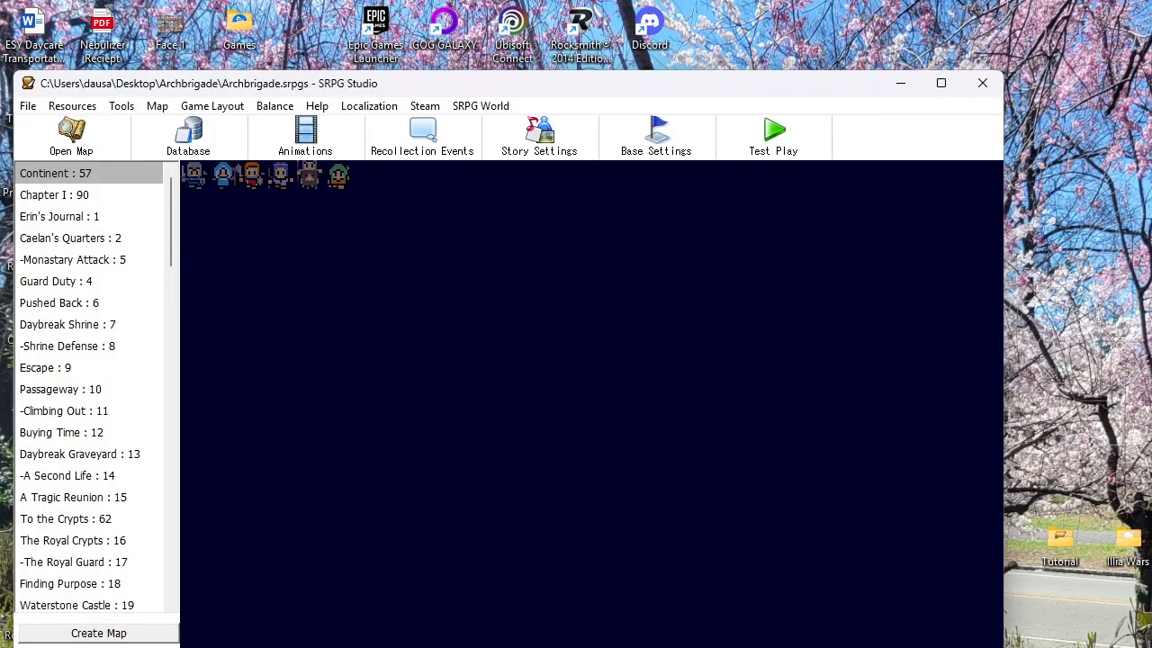
# Step: Minimize the Archbrigade project window, launch Aseprite from the desktop and close its Home page
pyautogui.click(899, 84)
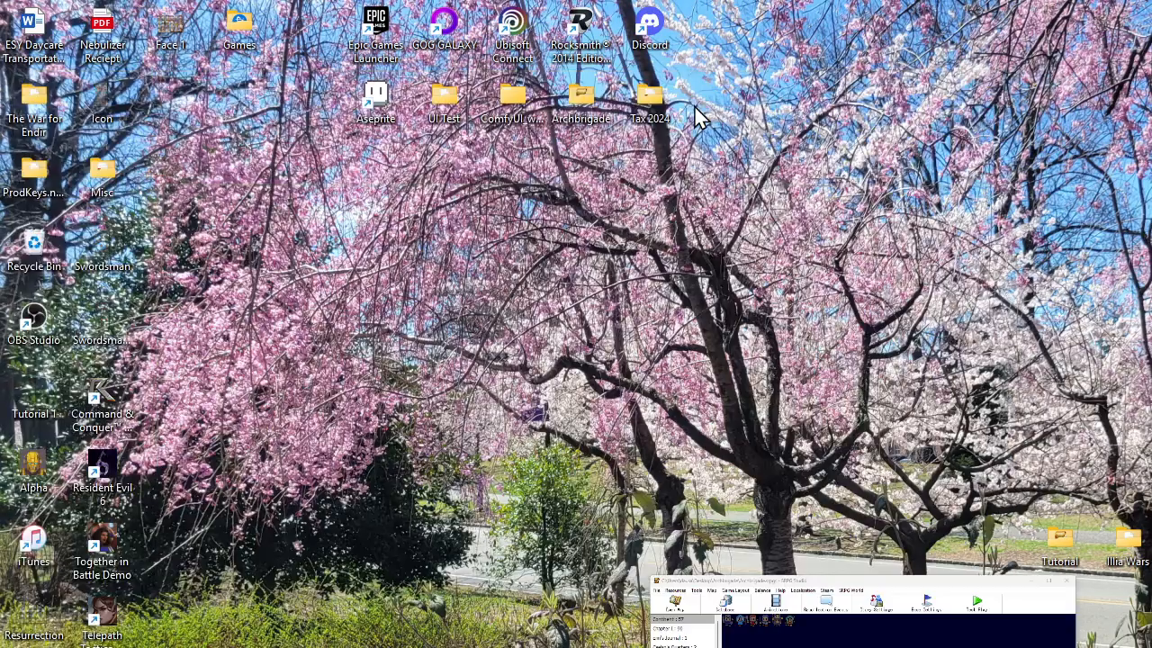
pyautogui.doubleClick(393, 115)
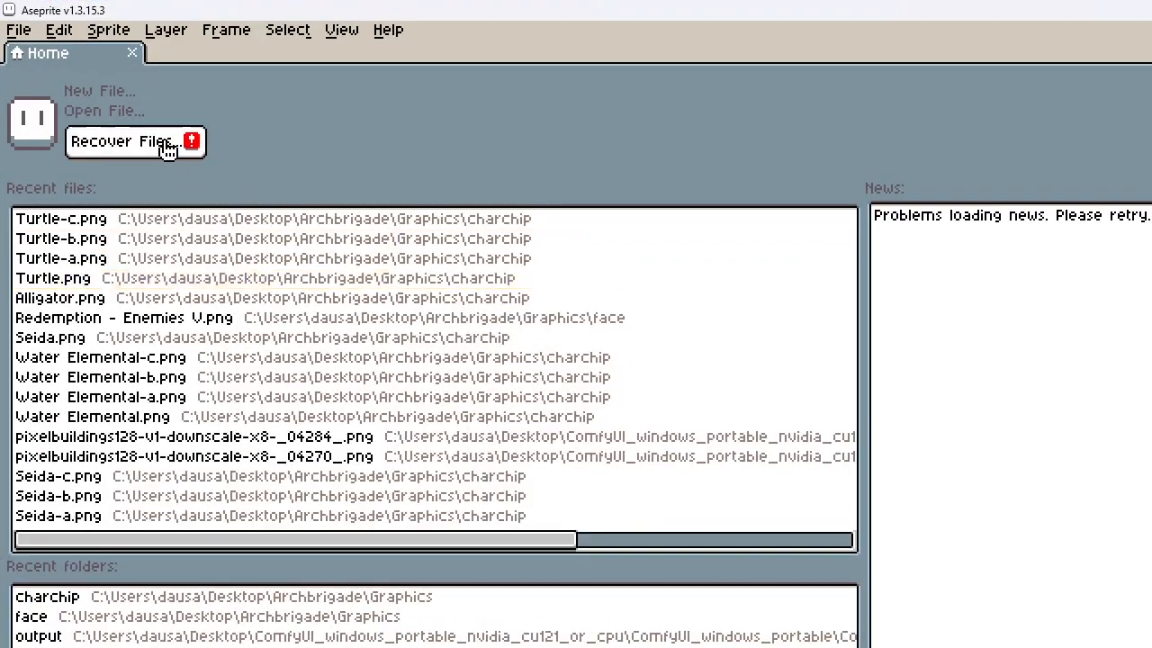
pyautogui.click(133, 53)
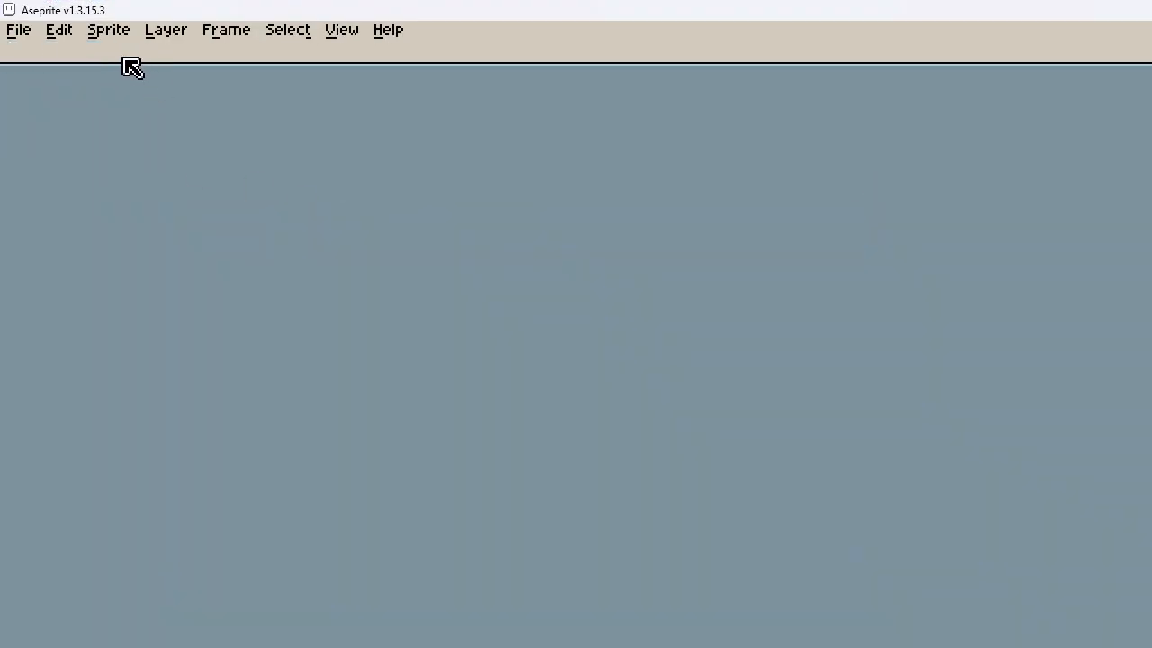
# Step: Open the exported Barrier.png from the Desktop in Aseprite
pyautogui.click(20, 31)
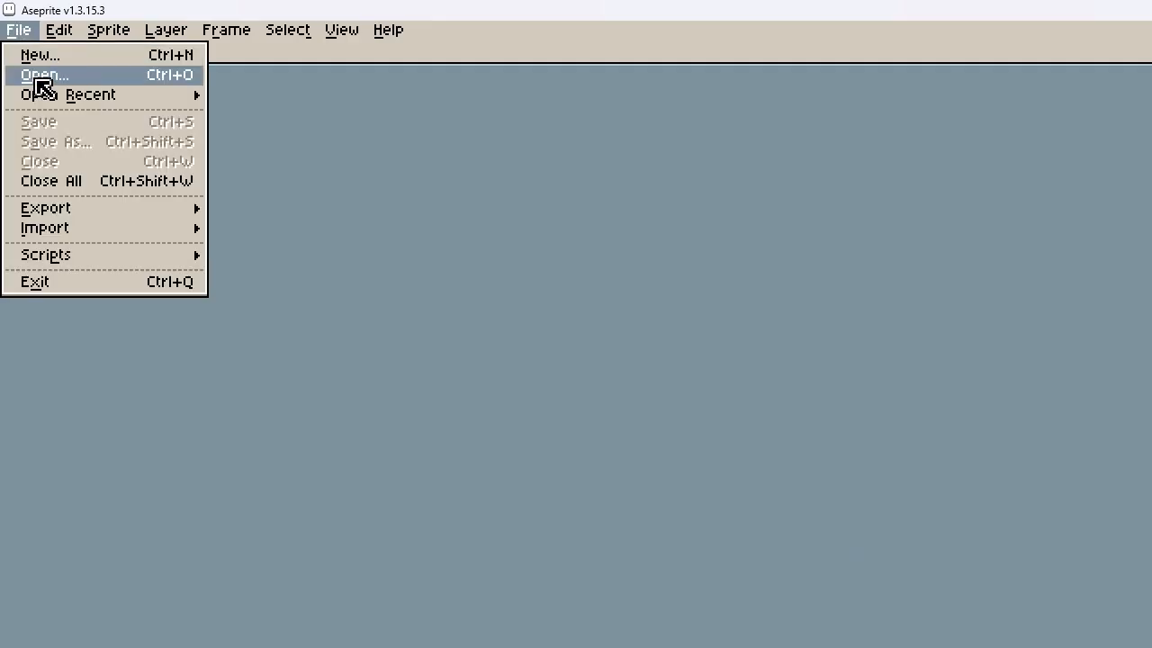
pyautogui.click(38, 77)
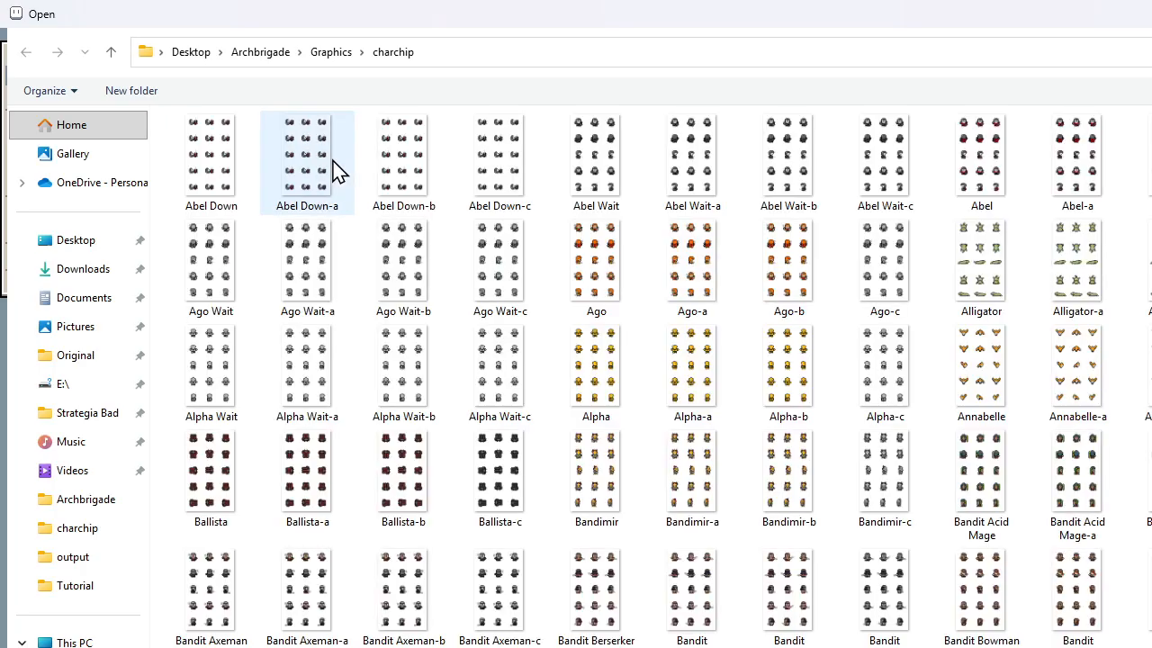
pyautogui.click(187, 54)
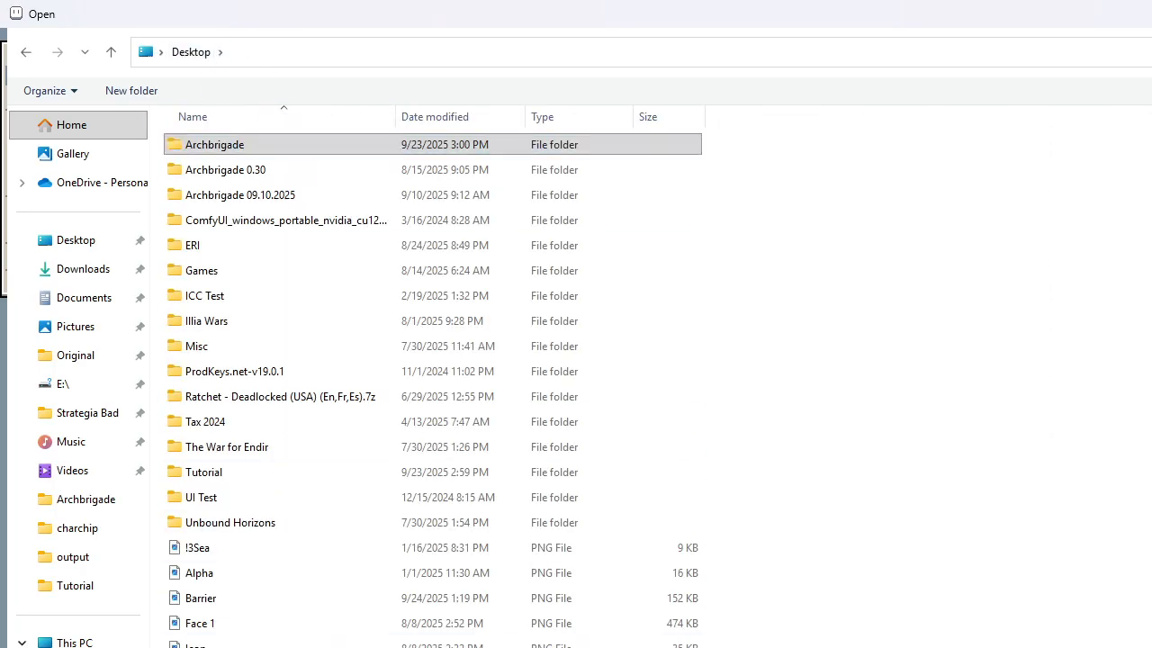
pyautogui.doubleClick(214, 601)
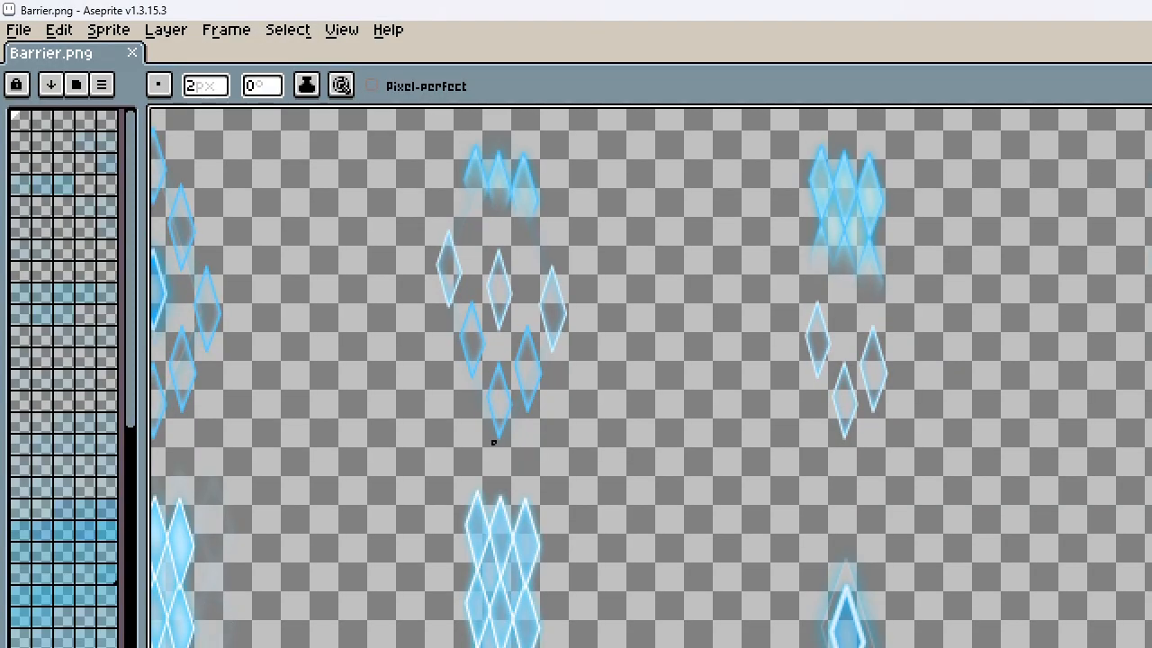
pyautogui.scroll(-2, 1027, 526)
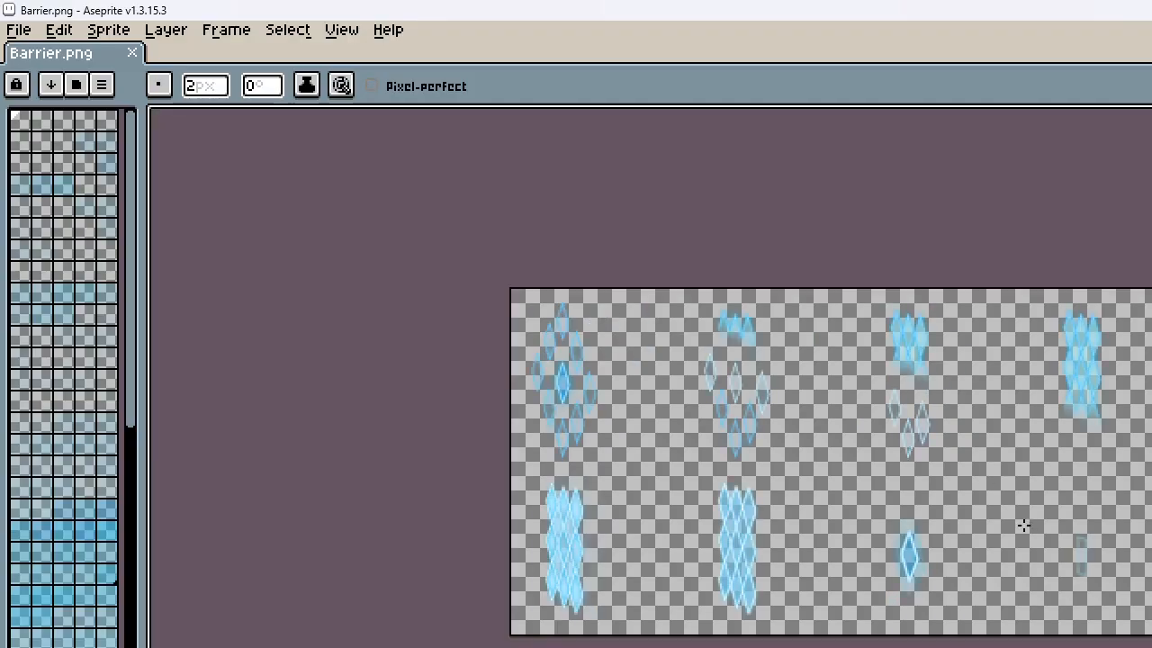
# Step: Save the barrier sheet as a new file, Icicle.png, in the Tutorial project's Graphics\effect folder
pyautogui.click(18, 30)
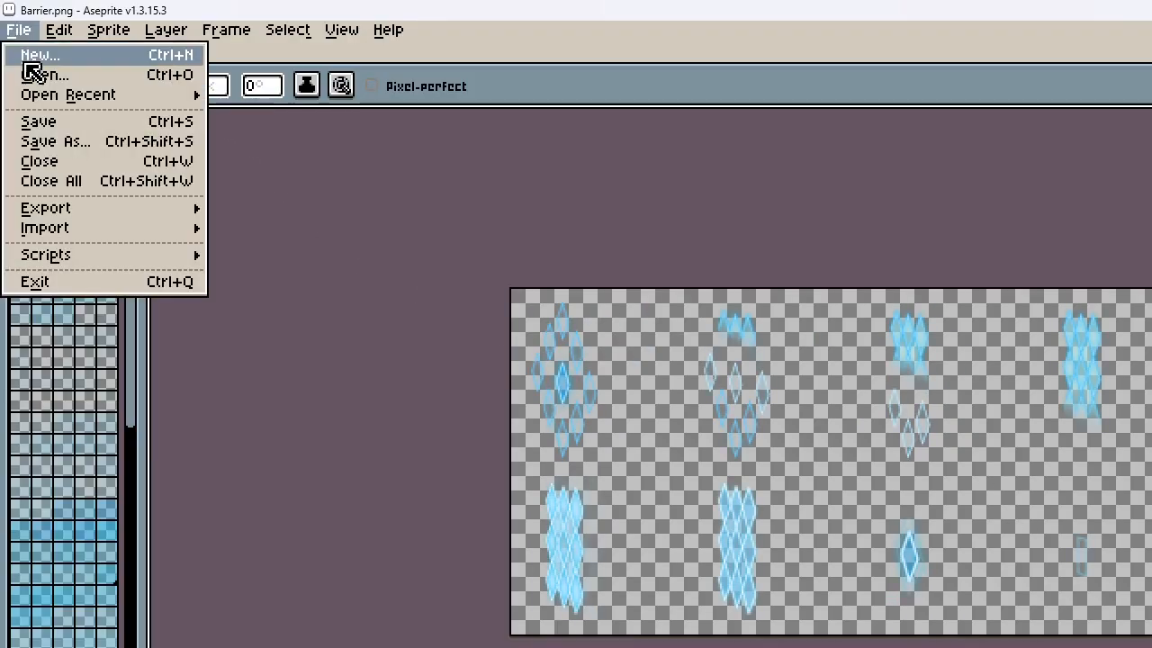
pyautogui.click(54, 144)
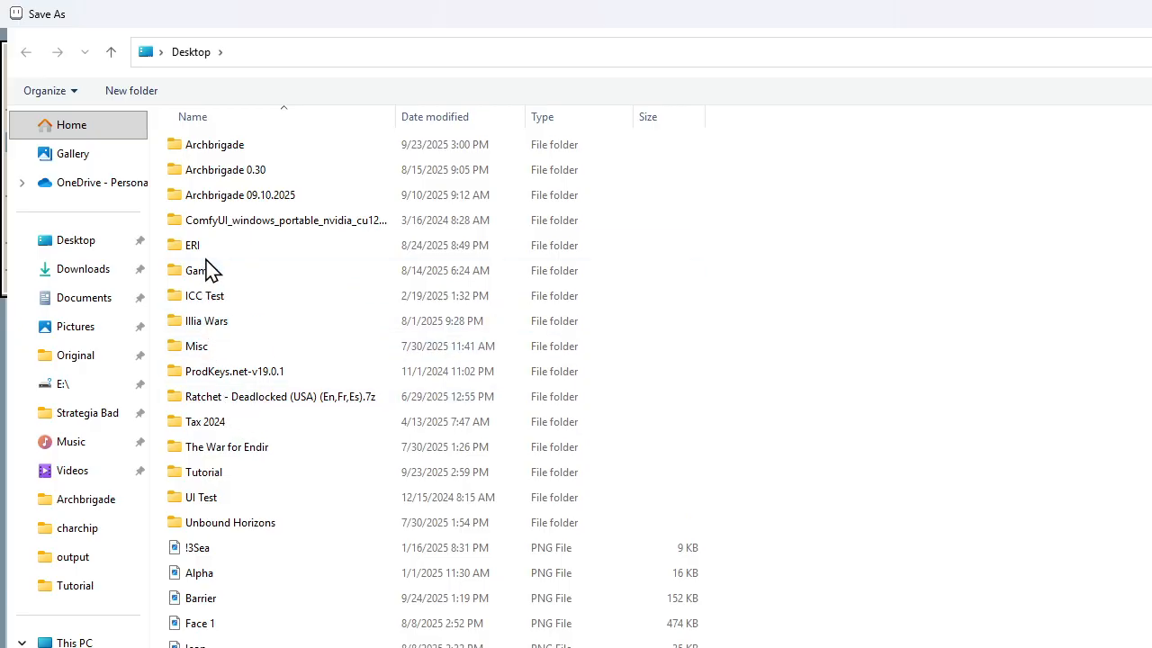
pyautogui.doubleClick(214, 472)
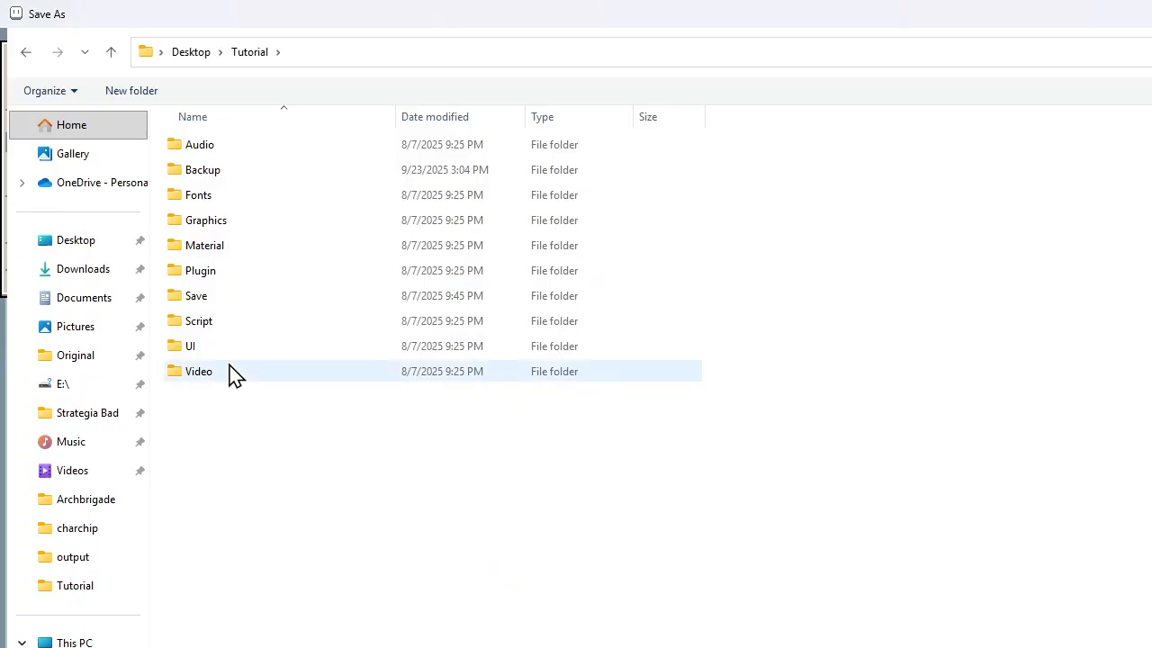
pyautogui.doubleClick(218, 222)
pyautogui.doubleClick(216, 246)
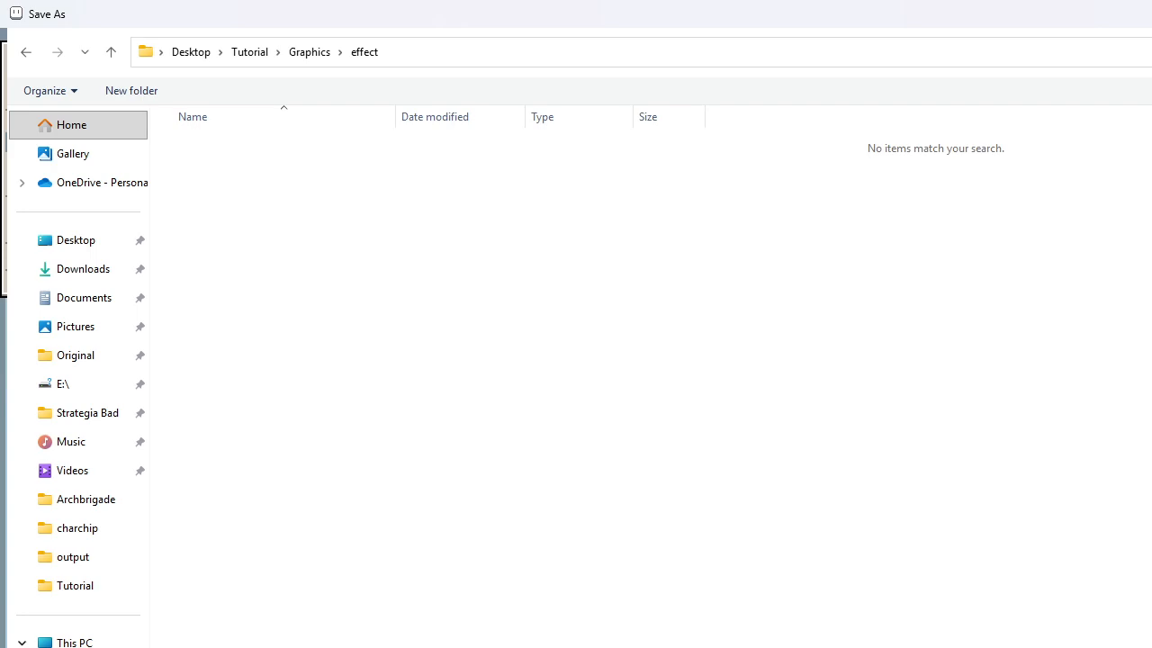
pyautogui.press('Return')
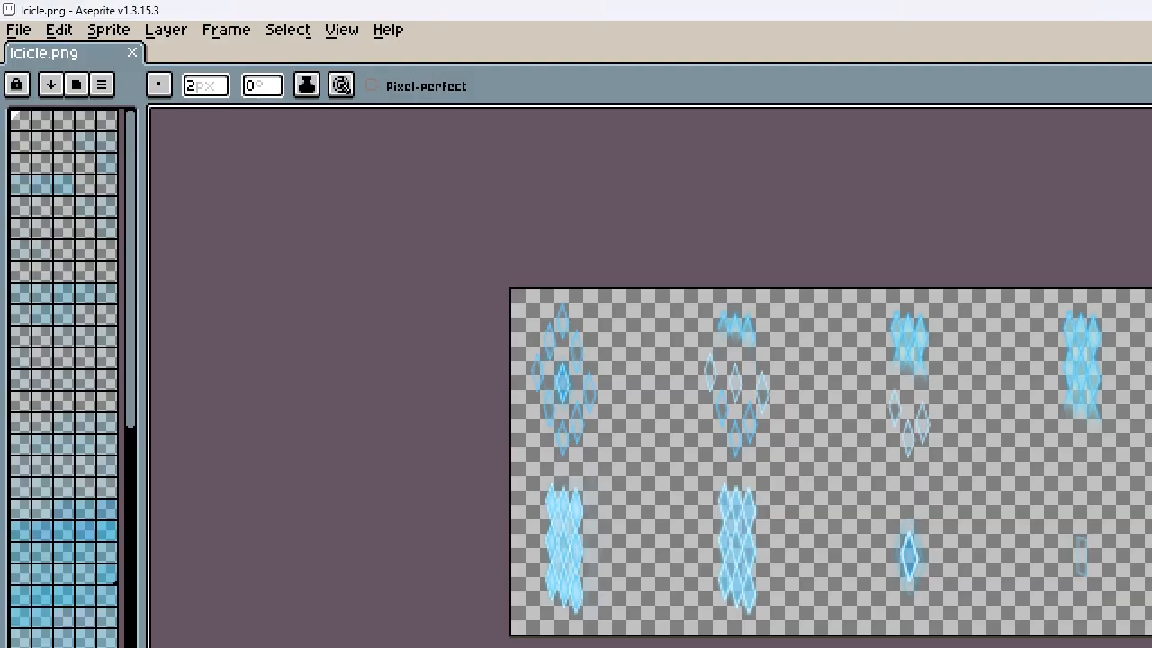
# Step: Look into the Archbrigade project's Graphics\effect folder from the desktop and return to Icicle.png in Aseprite
pyautogui.press('super+d')
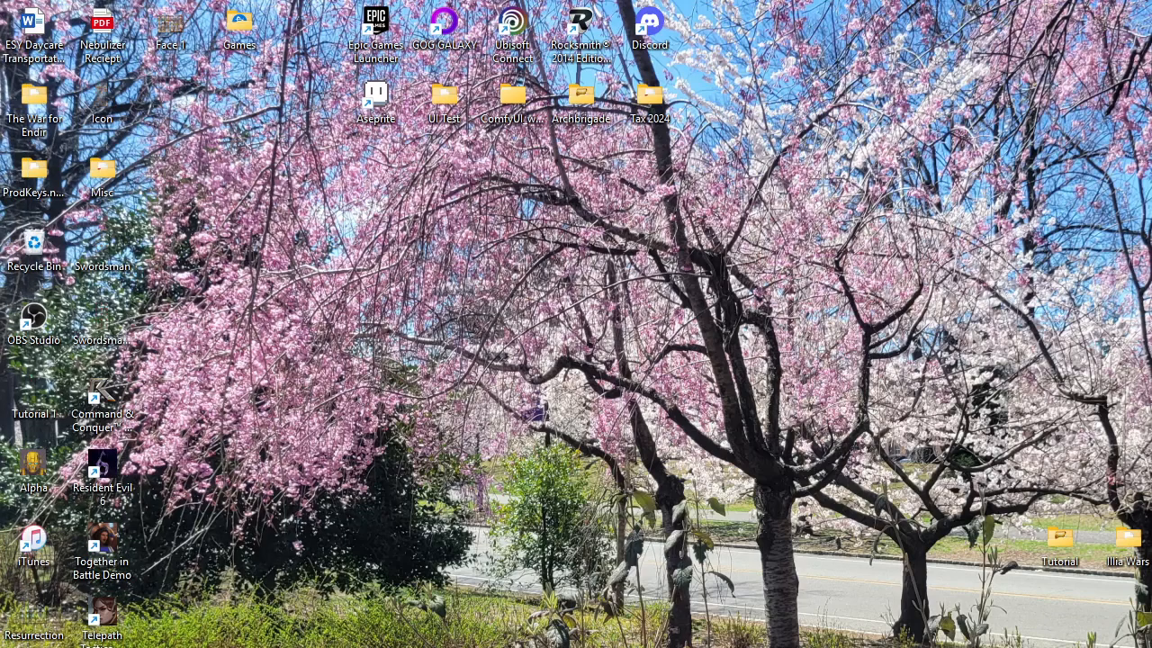
pyautogui.doubleClick(586, 107)
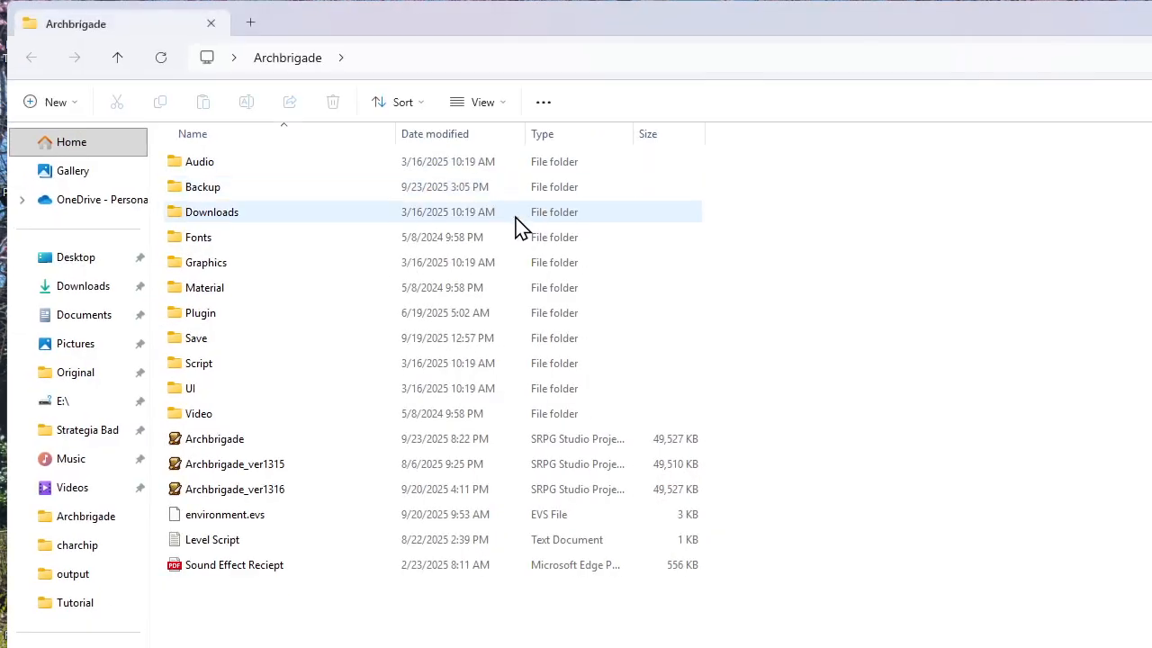
pyautogui.doubleClick(226, 268)
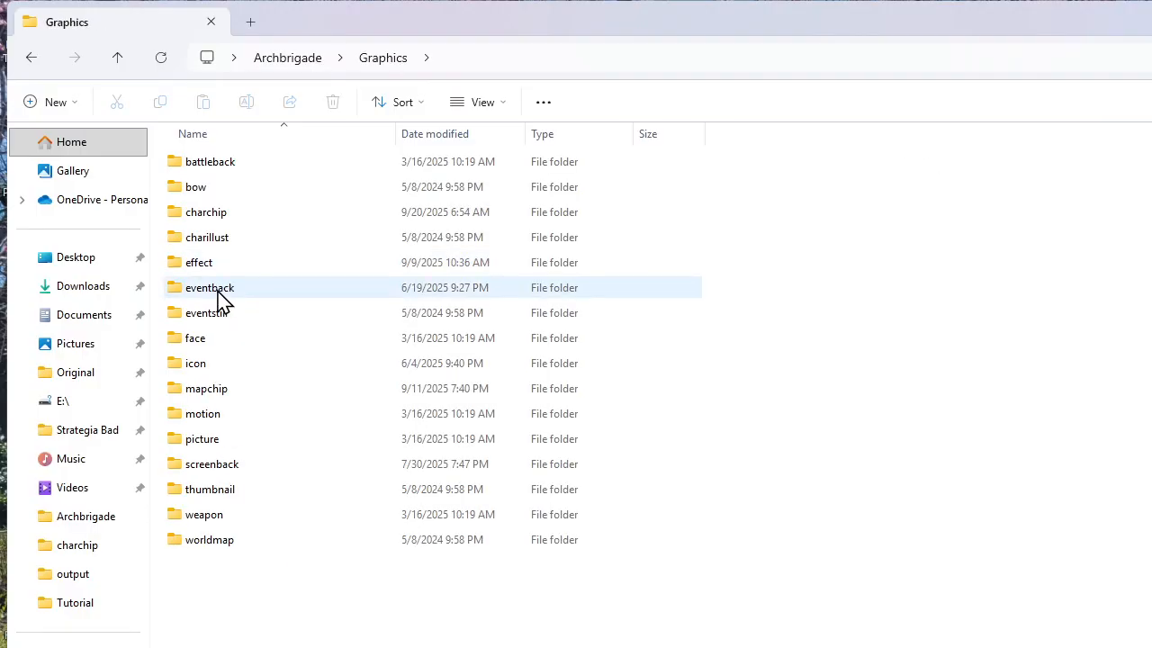
pyautogui.click(214, 268)
pyautogui.doubleClick(214, 269)
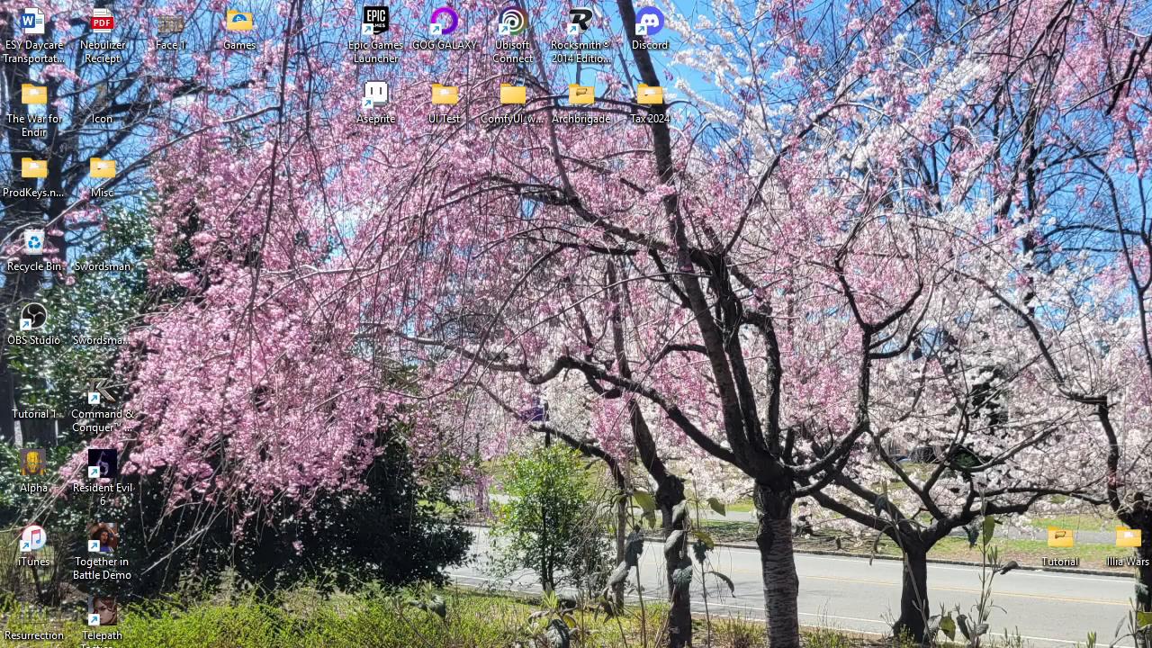
pyautogui.hotkey('alt', 'Tab')
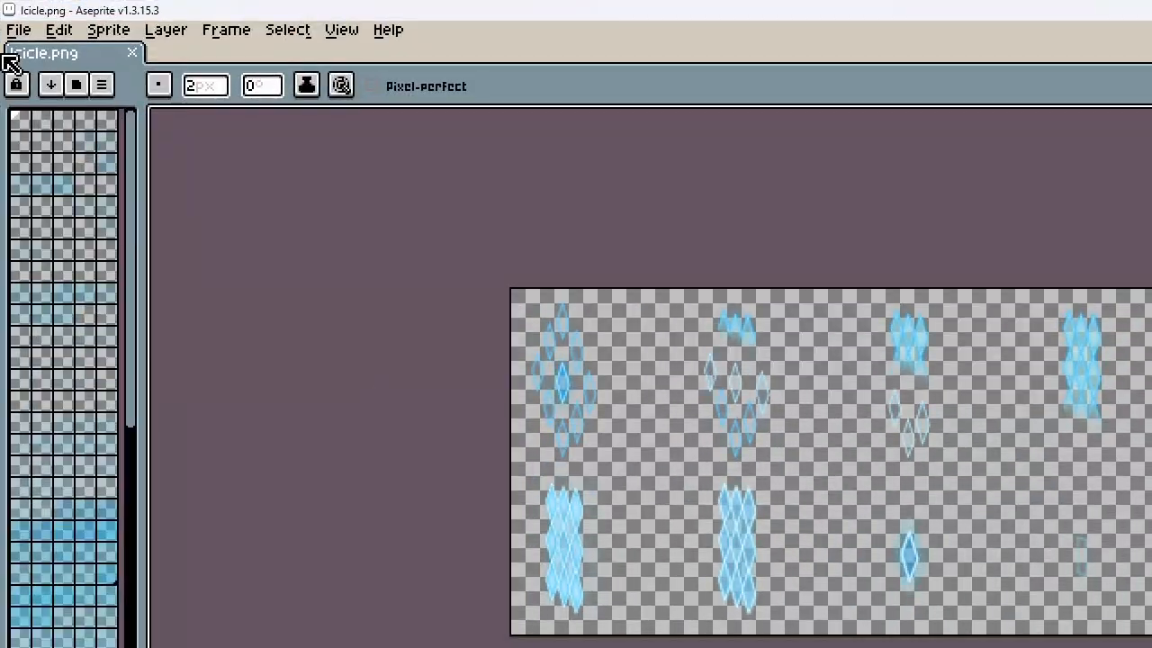
# Step: Open the existing Icicle.png effect sheet from the Archbrigade project's Graphics\effect folder on the Desktop
pyautogui.click(18, 32)
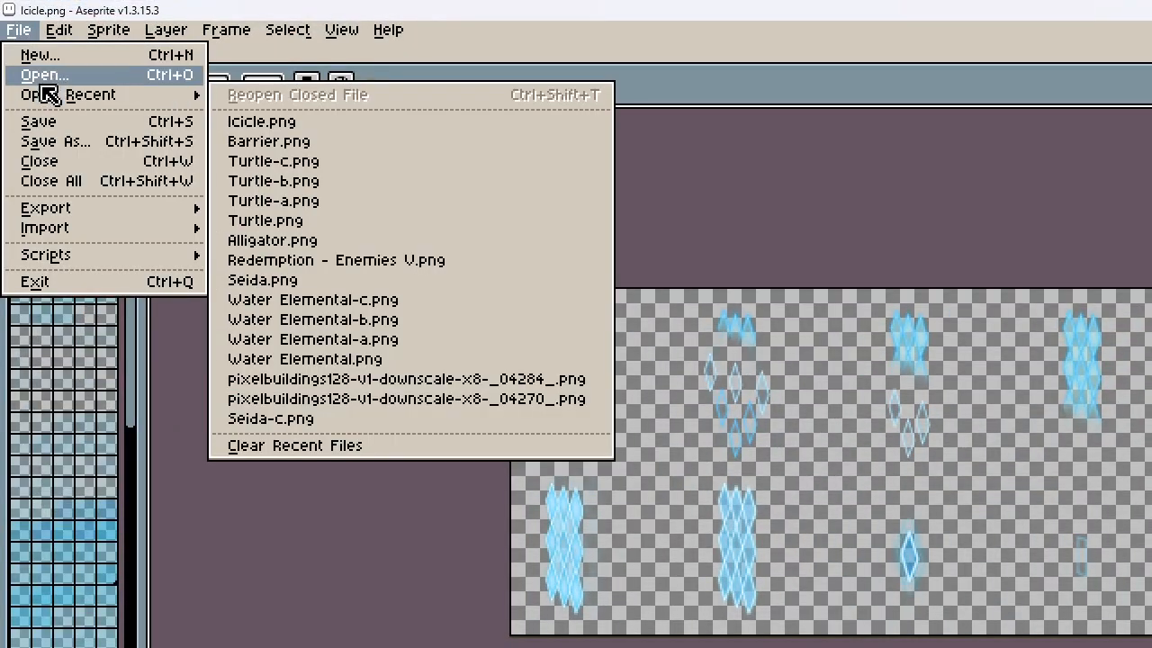
pyautogui.click(184, 78)
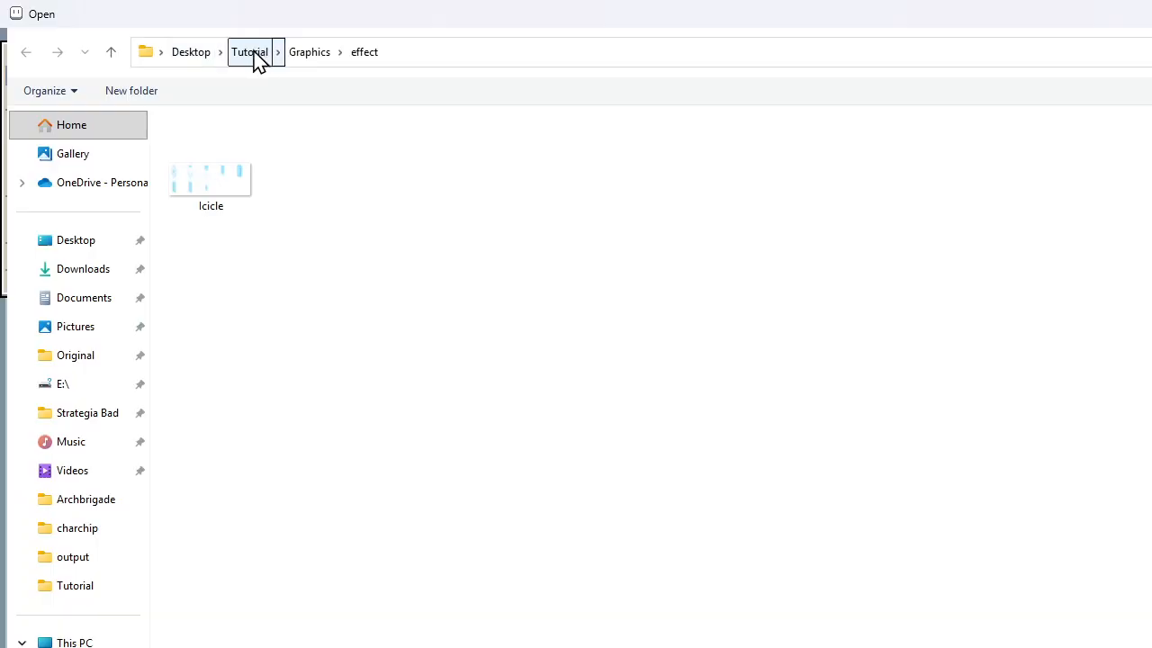
pyautogui.click(203, 52)
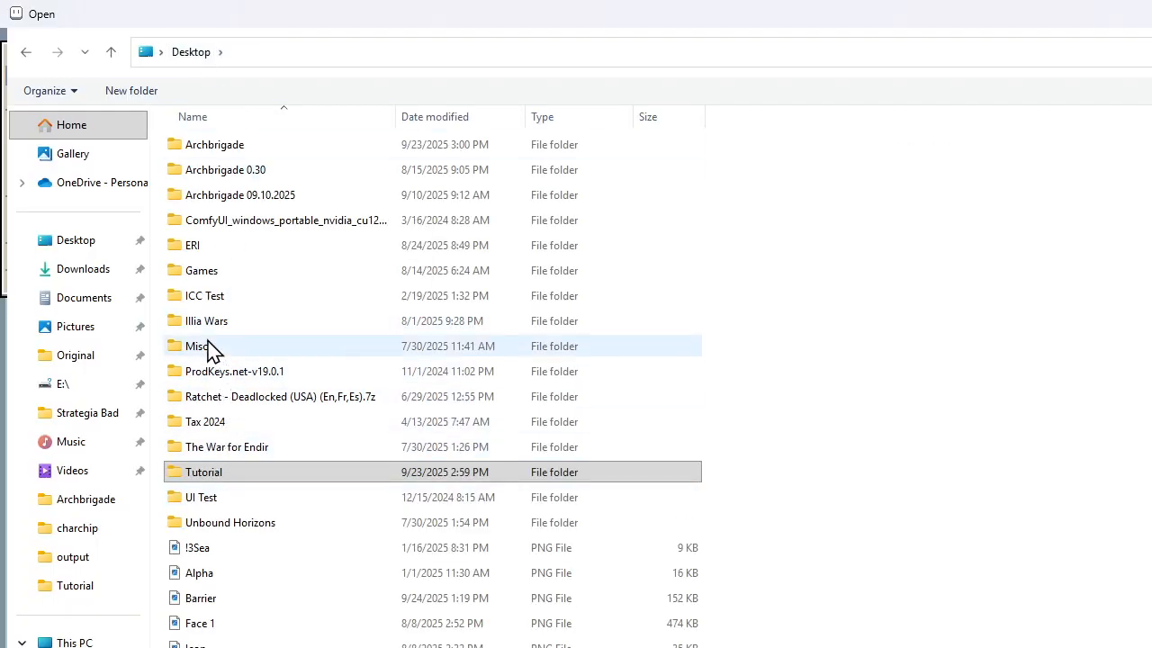
pyautogui.doubleClick(224, 145)
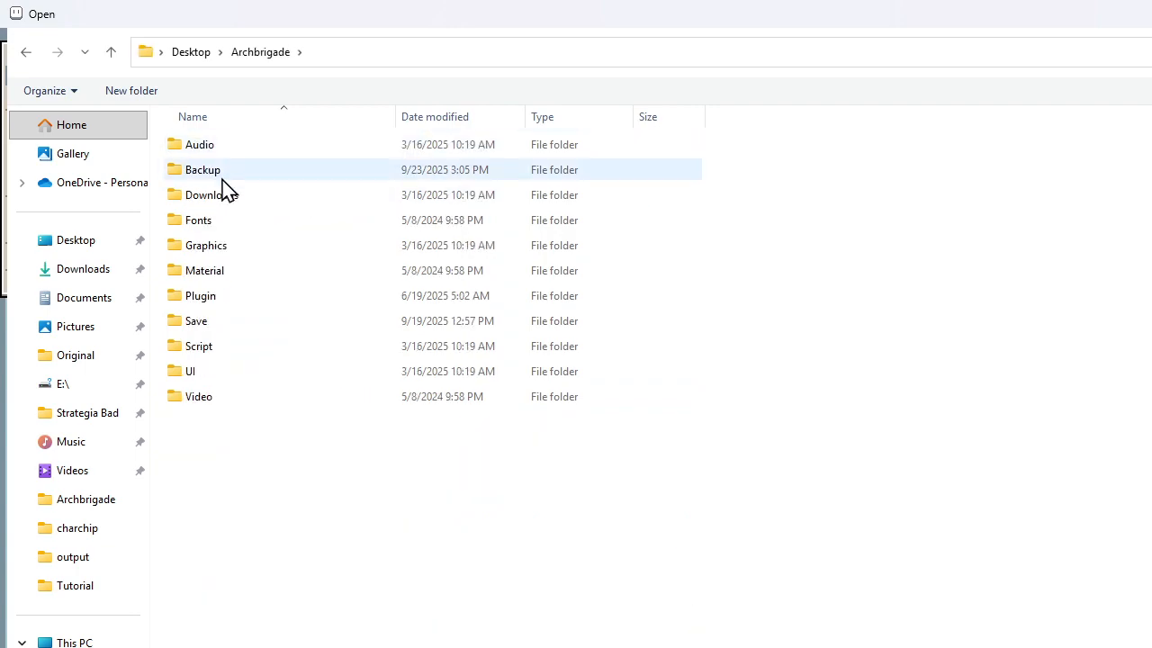
pyautogui.doubleClick(224, 247)
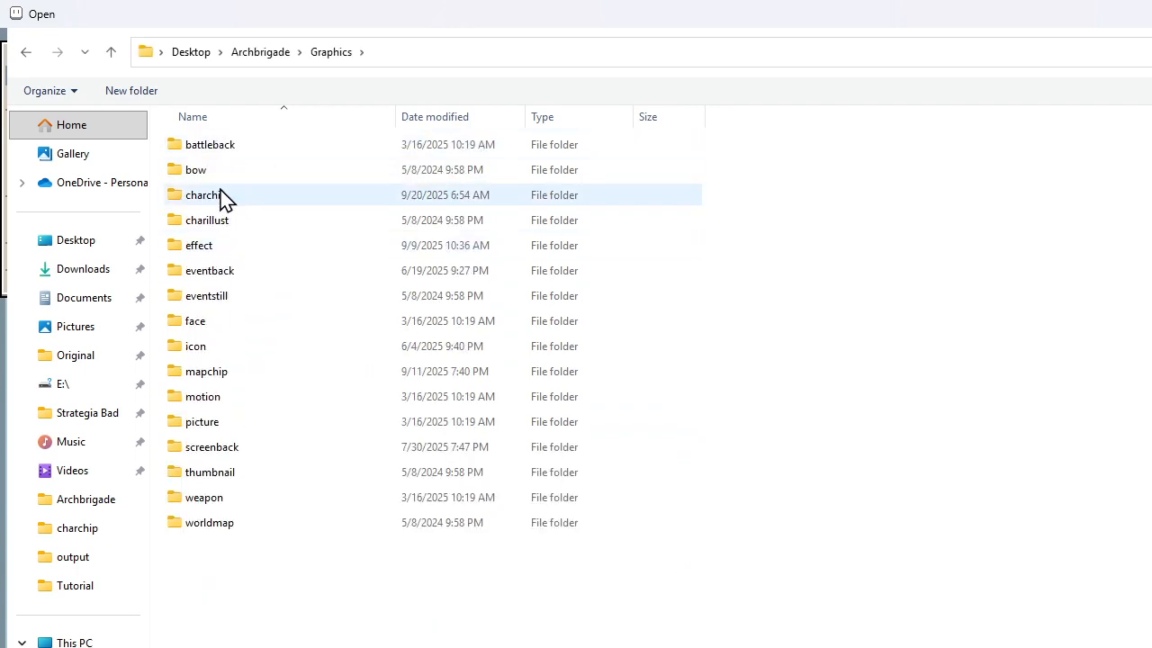
pyautogui.click(224, 248)
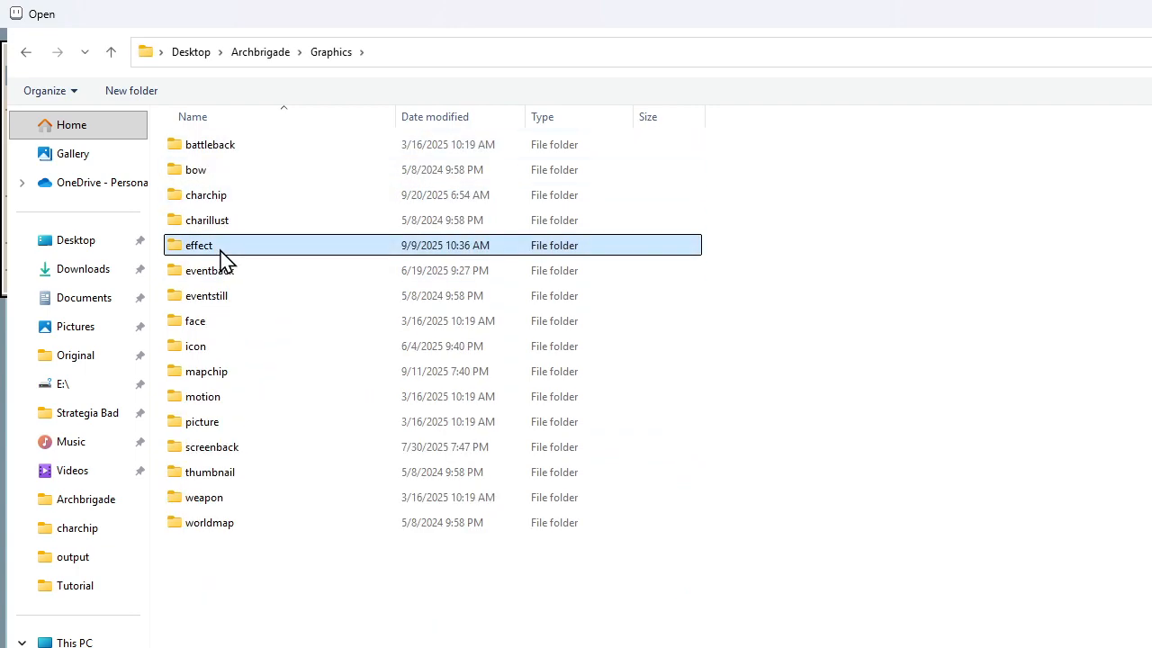
pyautogui.doubleClick(224, 247)
pyautogui.click(293, 365)
pyautogui.press('i')
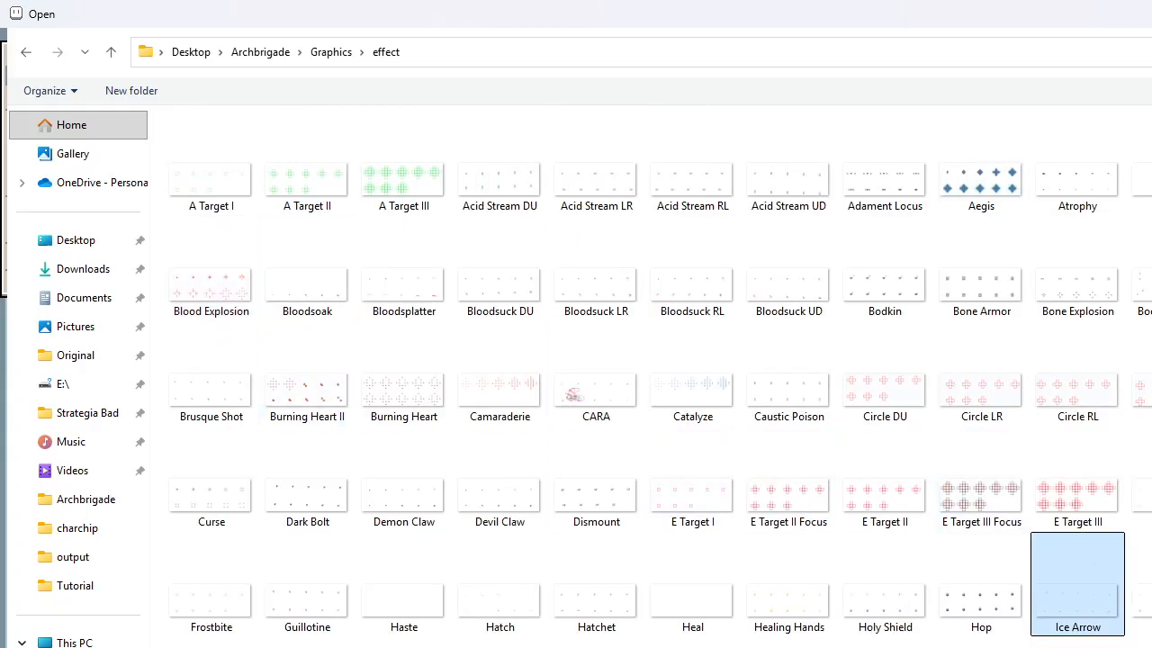
pyautogui.press('Return')
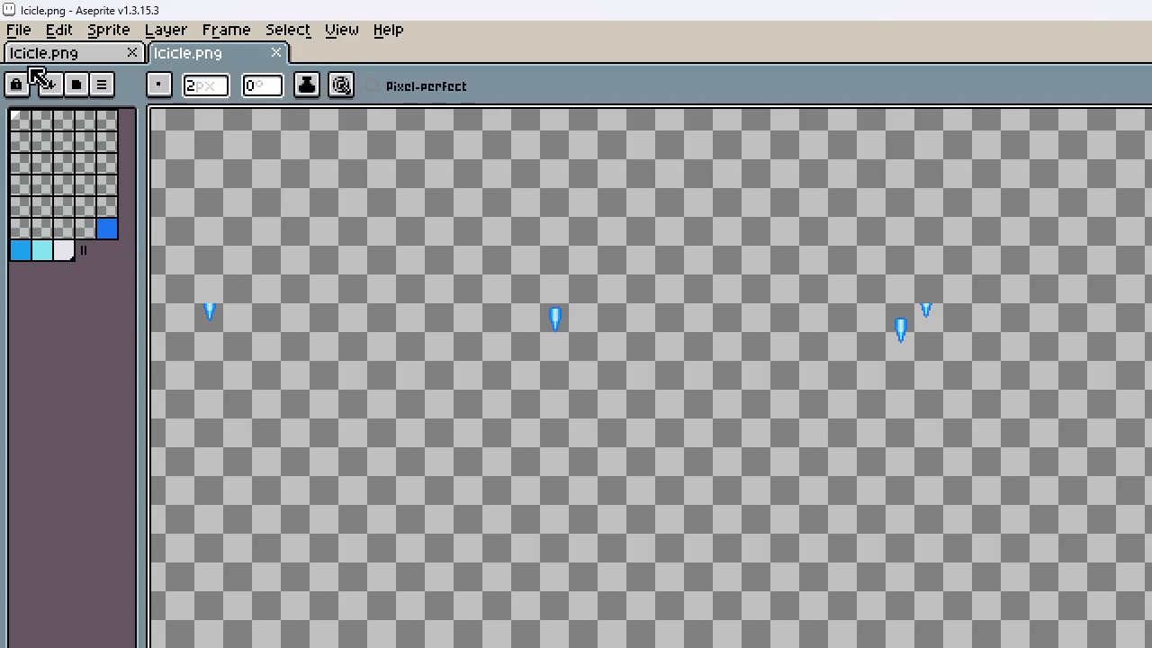
# Step: Cut the entire barrier artwork out of the Tutorial project's Icicle.png, leaving an empty canvas
pyautogui.click(40, 55)
pyautogui.hotkey('ctrl', 'a')
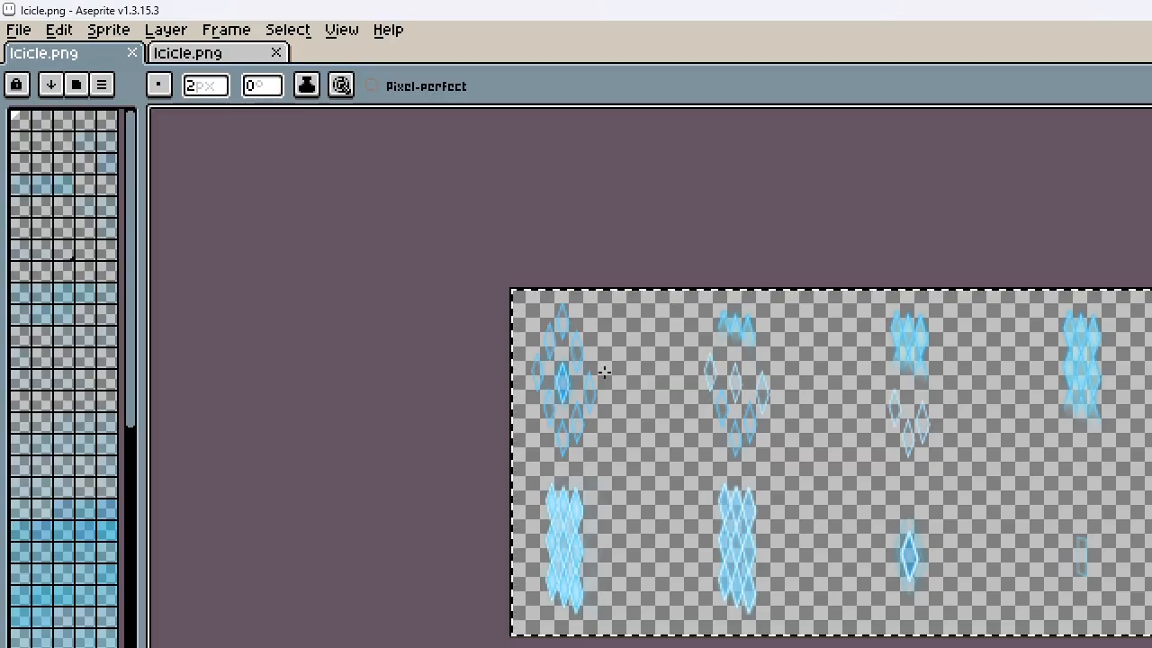
pyautogui.scroll(6, 571, 373)
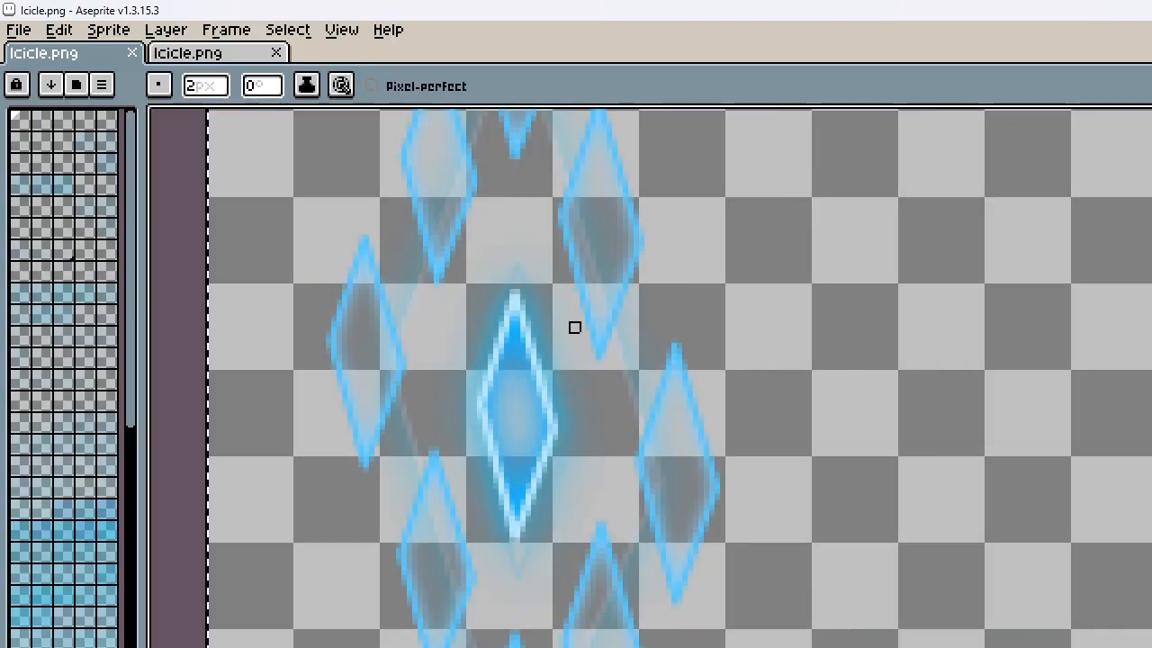
pyautogui.scroll(-5, 581, 329)
pyautogui.hotkey('ctrl', 'x')
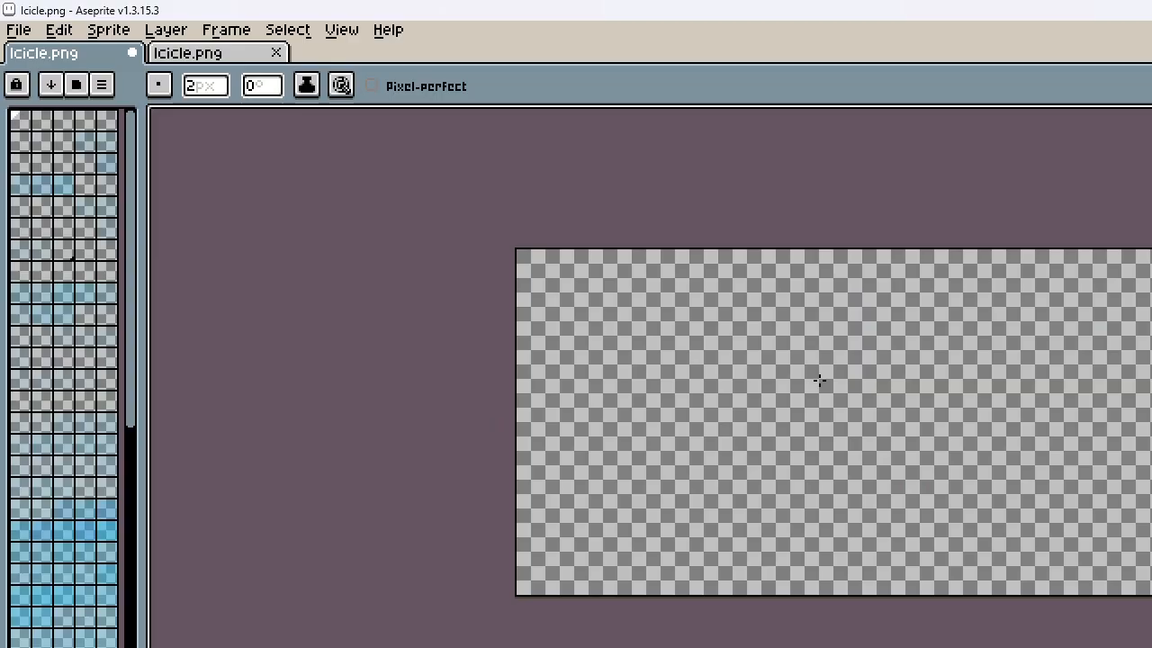
# Step: Copy the whole Archbrigade icicle sheet and paste it into the emptied Tutorial Icicle.png
pyautogui.click(216, 56)
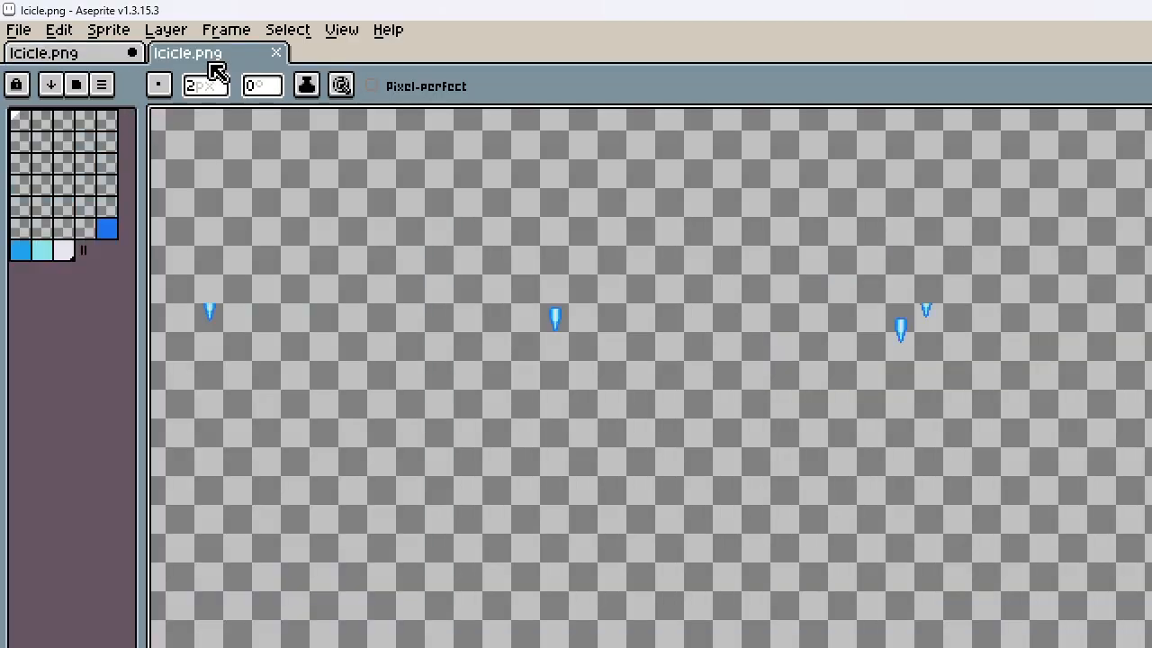
pyautogui.scroll(-4, 538, 253)
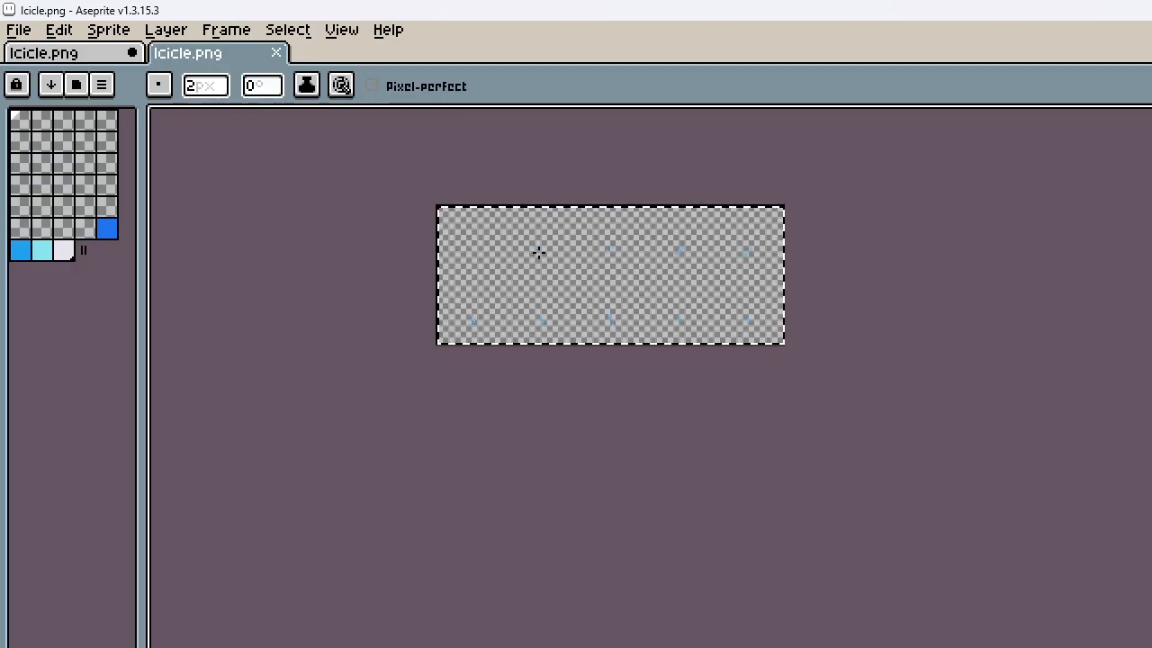
pyautogui.hotkey('ctrl', 'c')
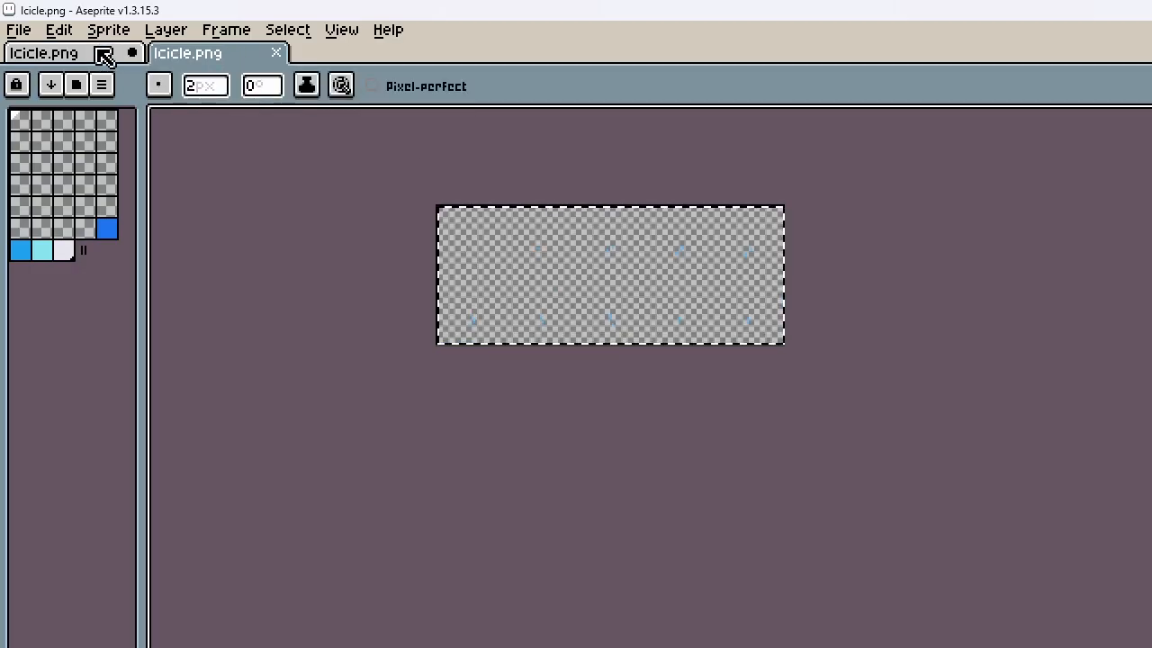
pyautogui.click(102, 54)
pyautogui.hotkey('ctrl', 'v')
pyautogui.scroll(2, 624, 322)
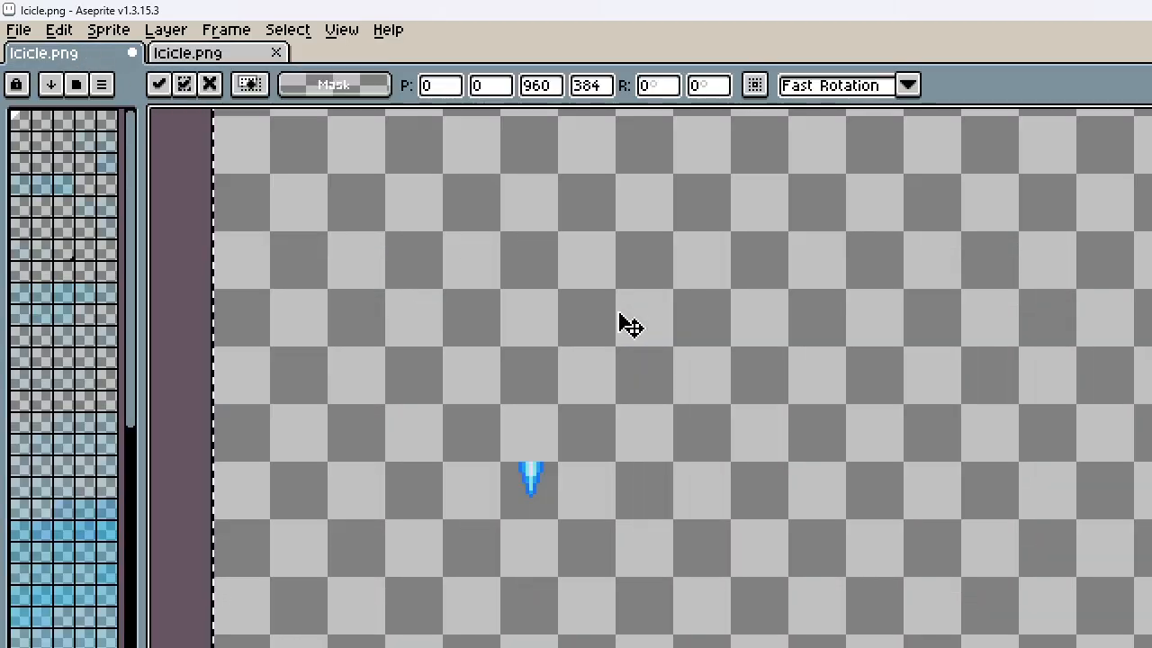
pyautogui.scroll(-1, 624, 324)
pyautogui.click(293, 347)
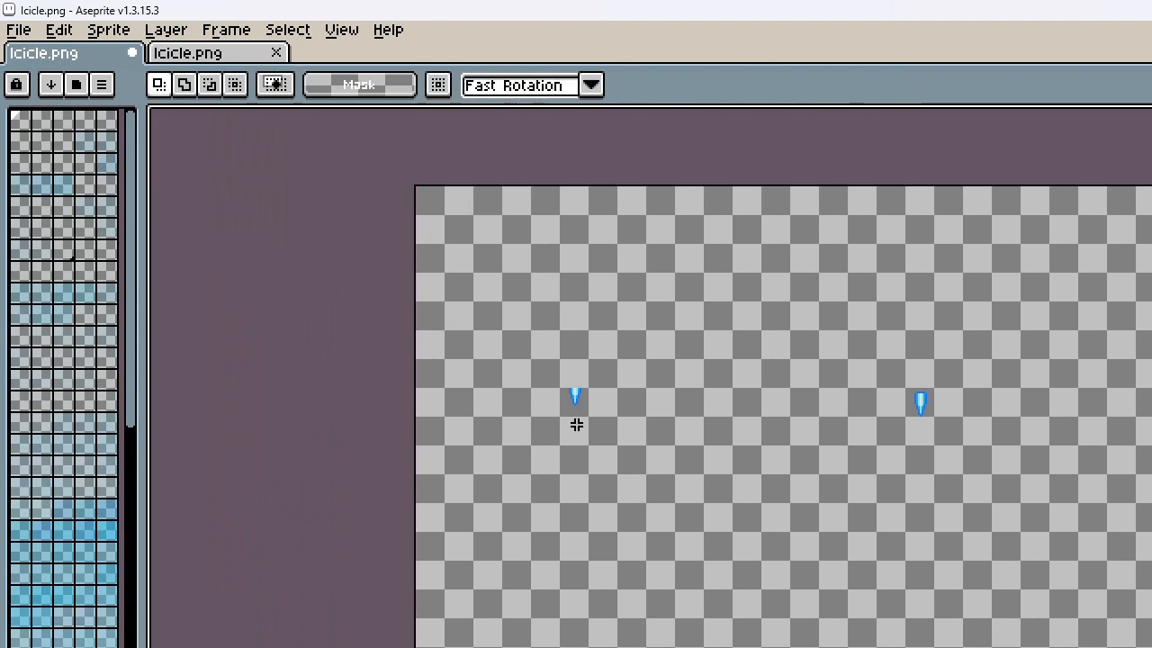
# Step: Select the two-by-two checkerboard block around the icicle in the first frame with the rectangular marquee
pyautogui.scroll(3, 580, 429)
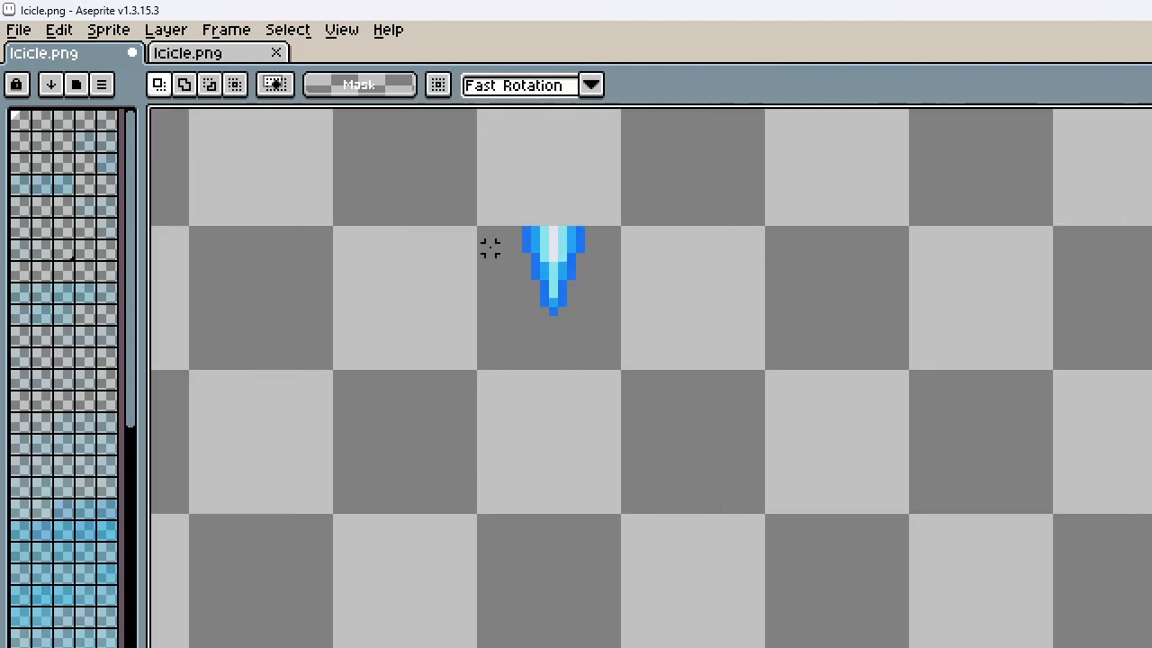
pyautogui.moveTo(481, 236); pyautogui.dragTo(759, 507)
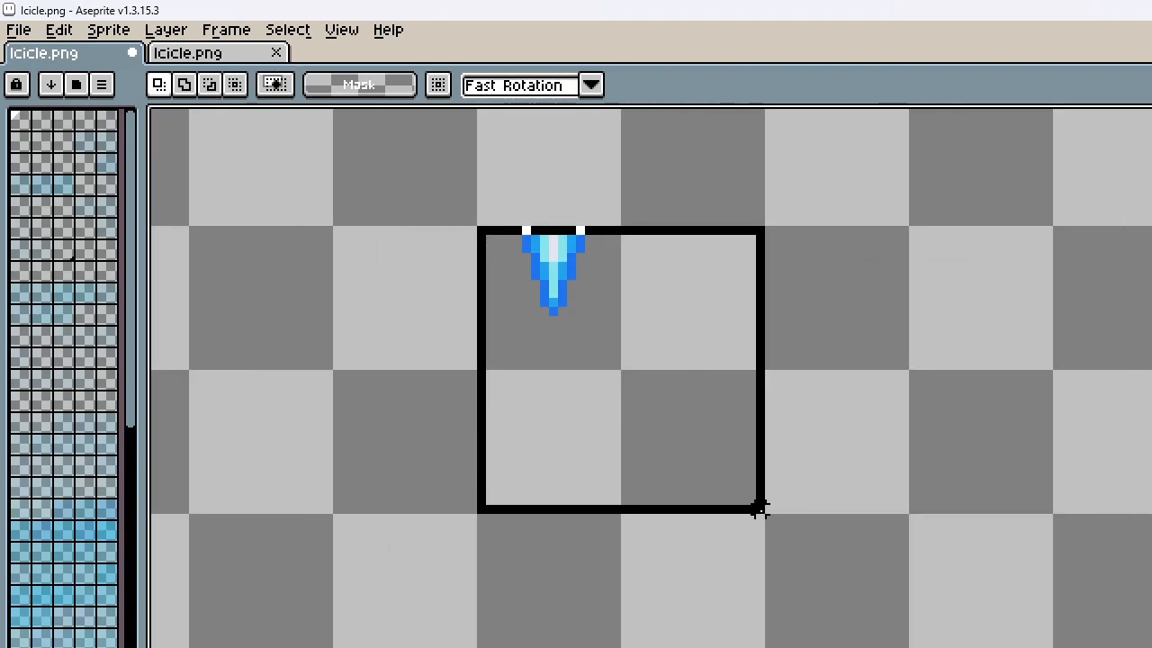
pyautogui.scroll(-4, 610, 321)
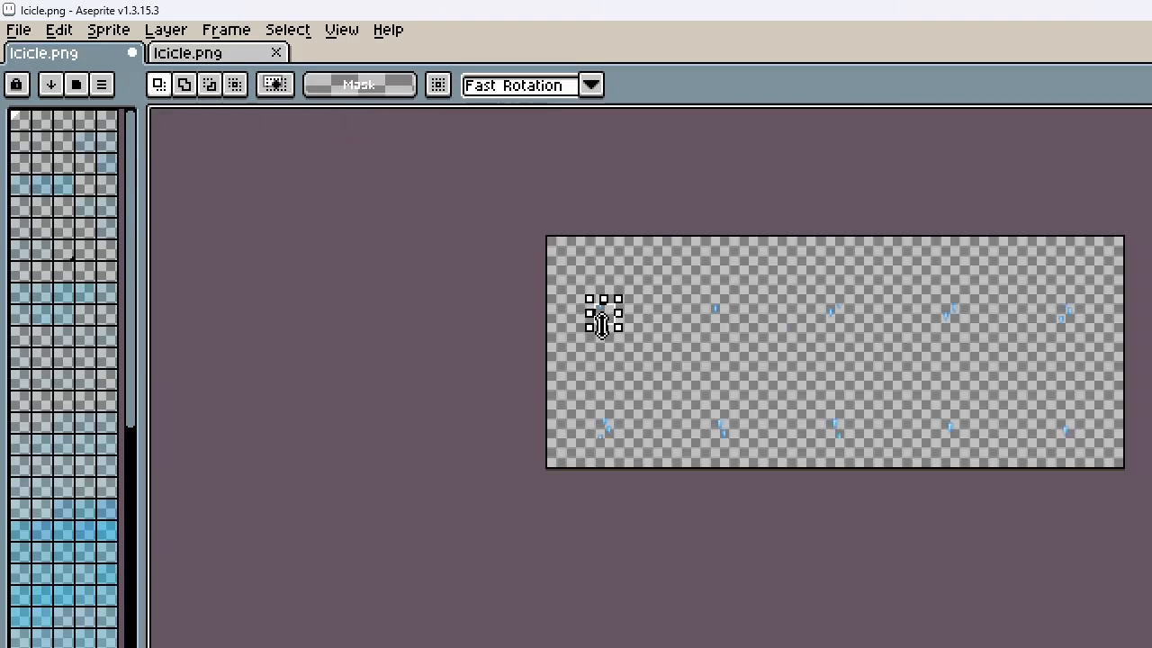
pyautogui.scroll(3, 617, 329)
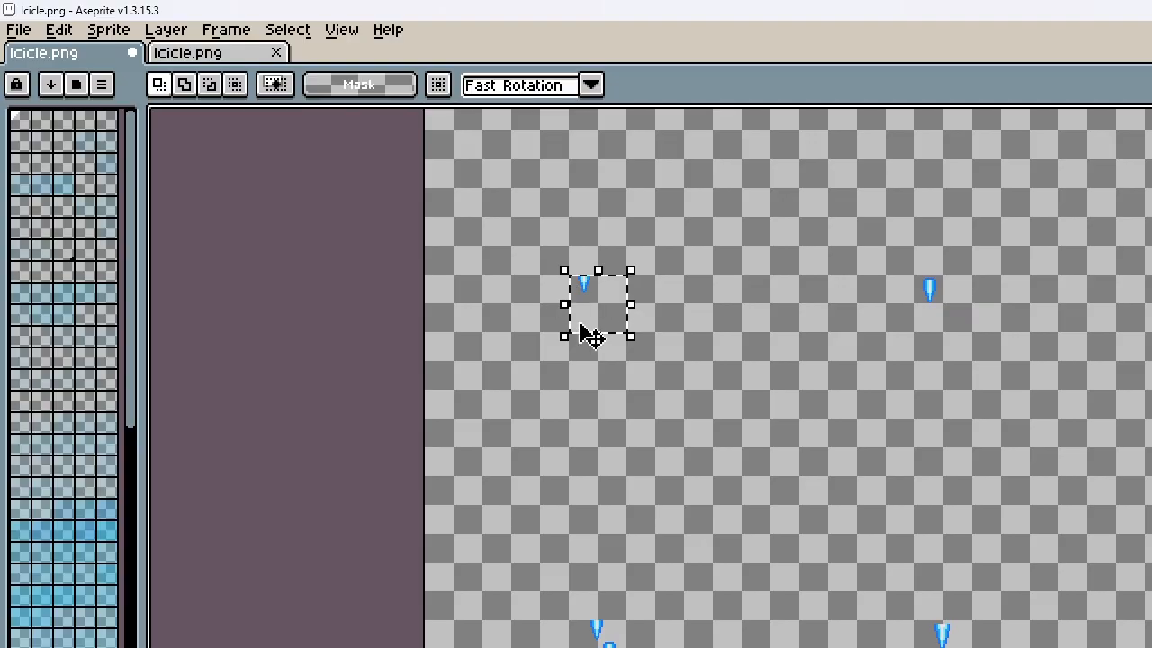
pyautogui.scroll(3, 617, 306)
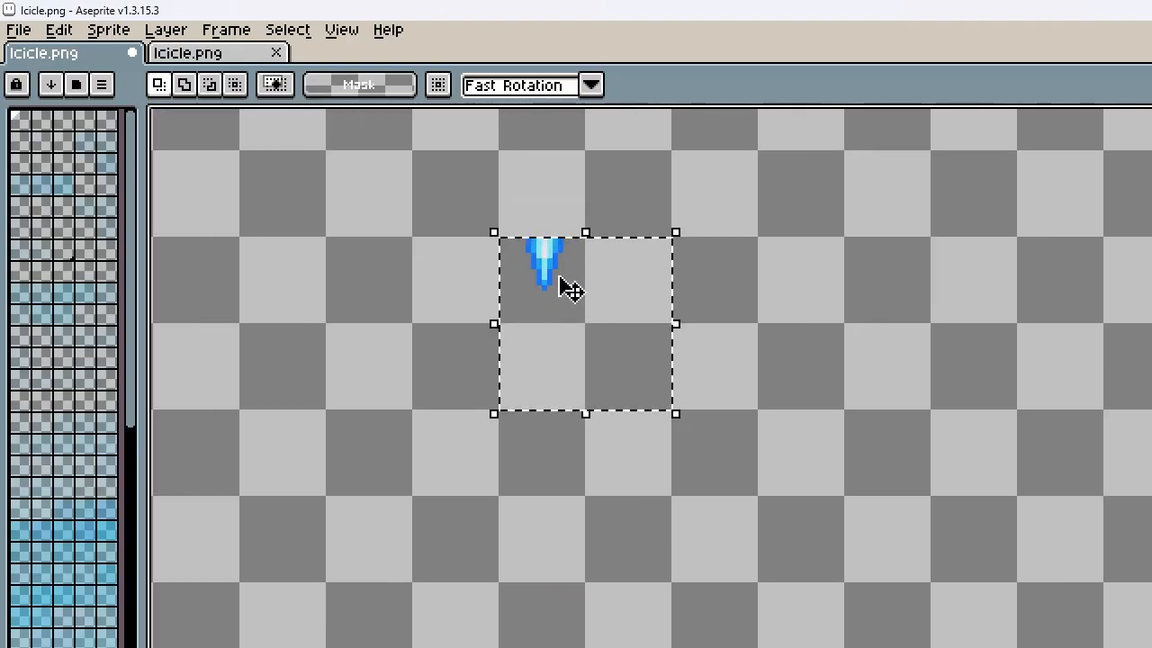
pyautogui.scroll(2, 569, 288)
pyautogui.moveTo(133, 318); pyautogui.dragTo(180, 222)
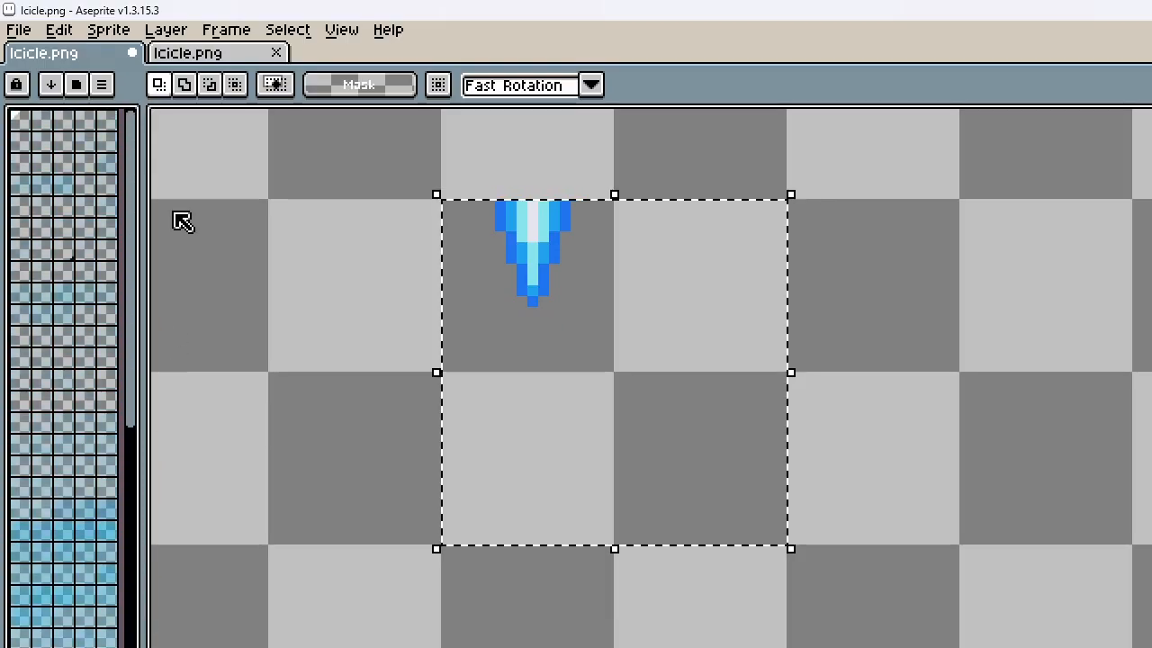
pyautogui.click(87, 82)
pyautogui.click(105, 83)
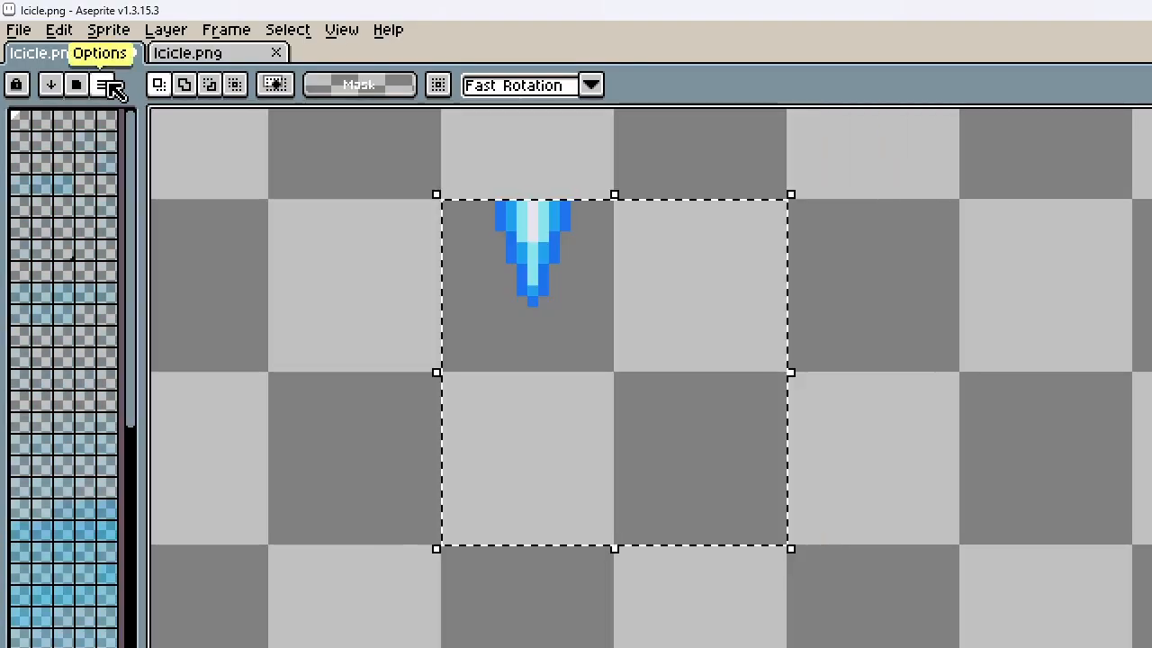
pyautogui.click(106, 83)
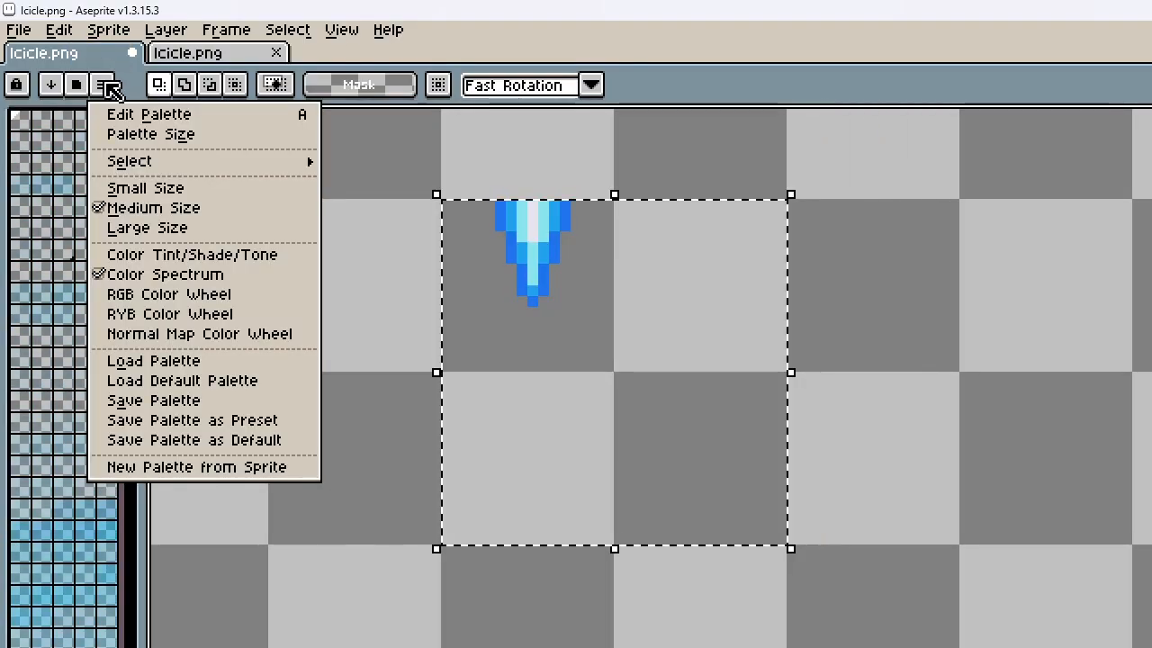
pyautogui.click(162, 362)
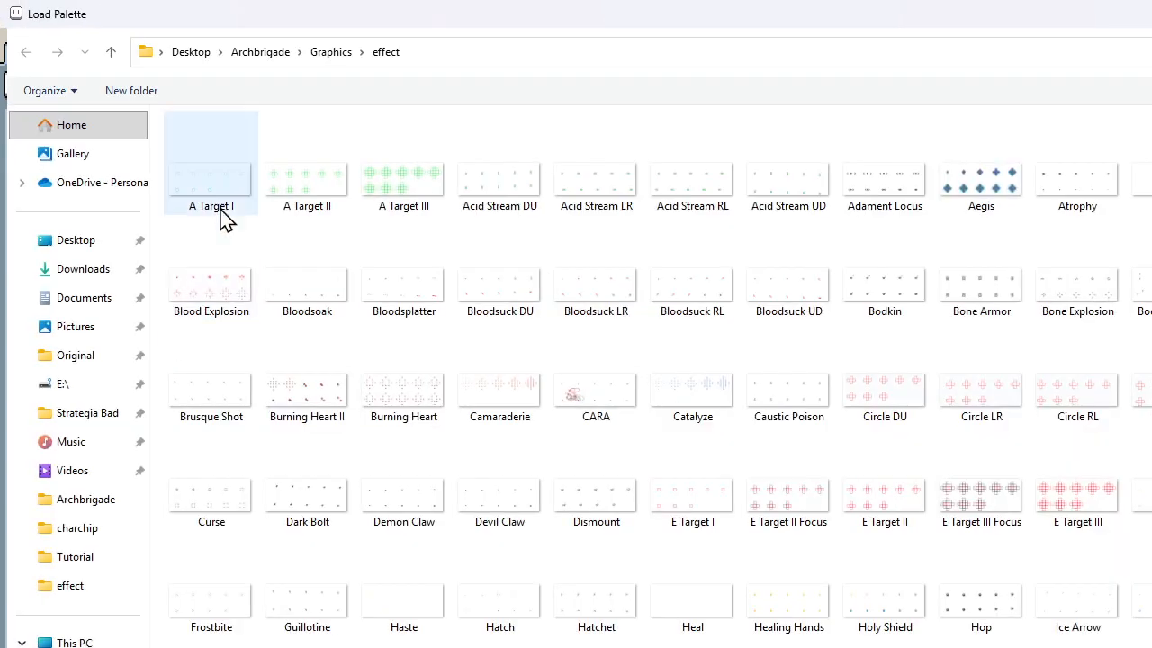
pyautogui.click(189, 54)
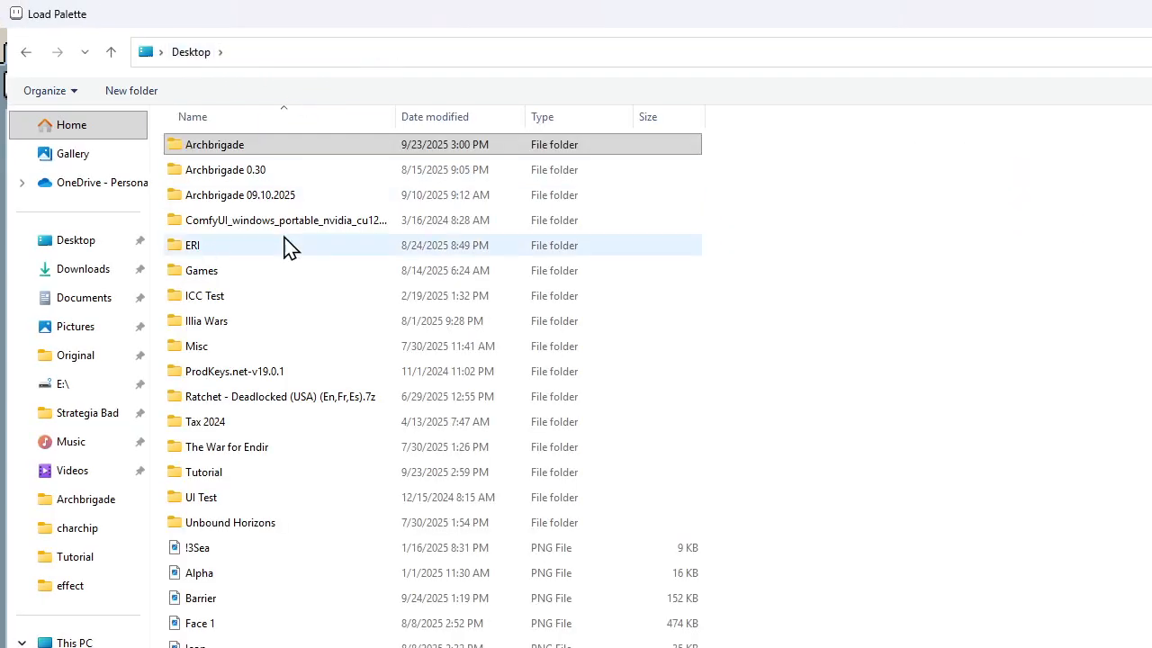
pyautogui.doubleClick(216, 470)
pyautogui.doubleClick(216, 224)
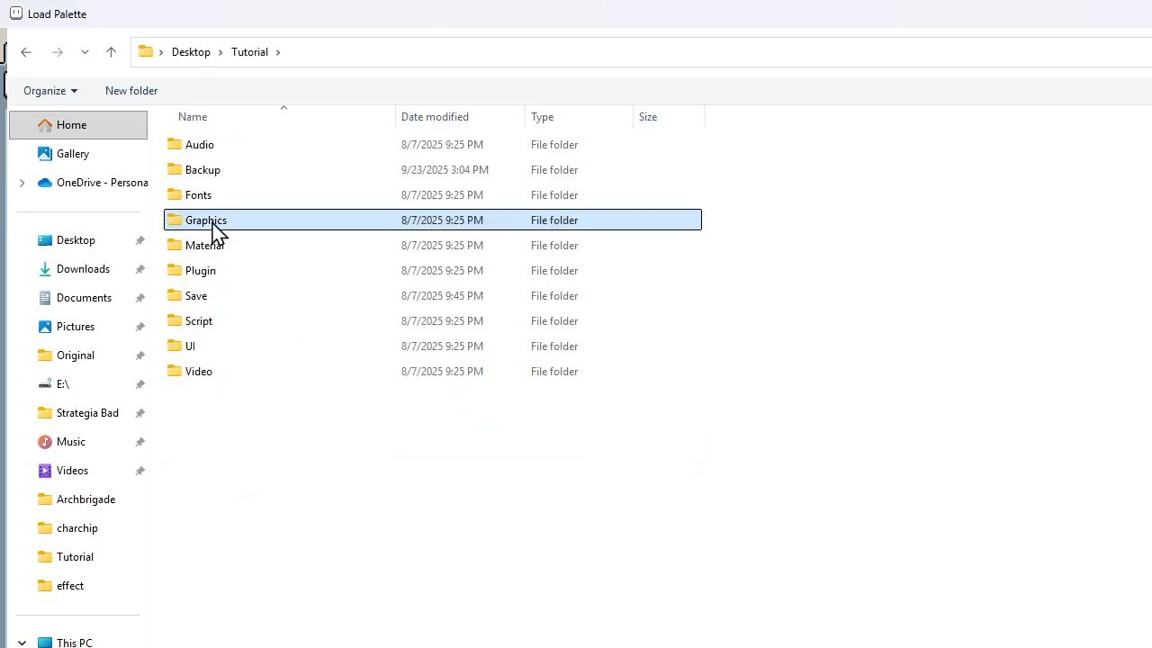
pyautogui.doubleClick(212, 348)
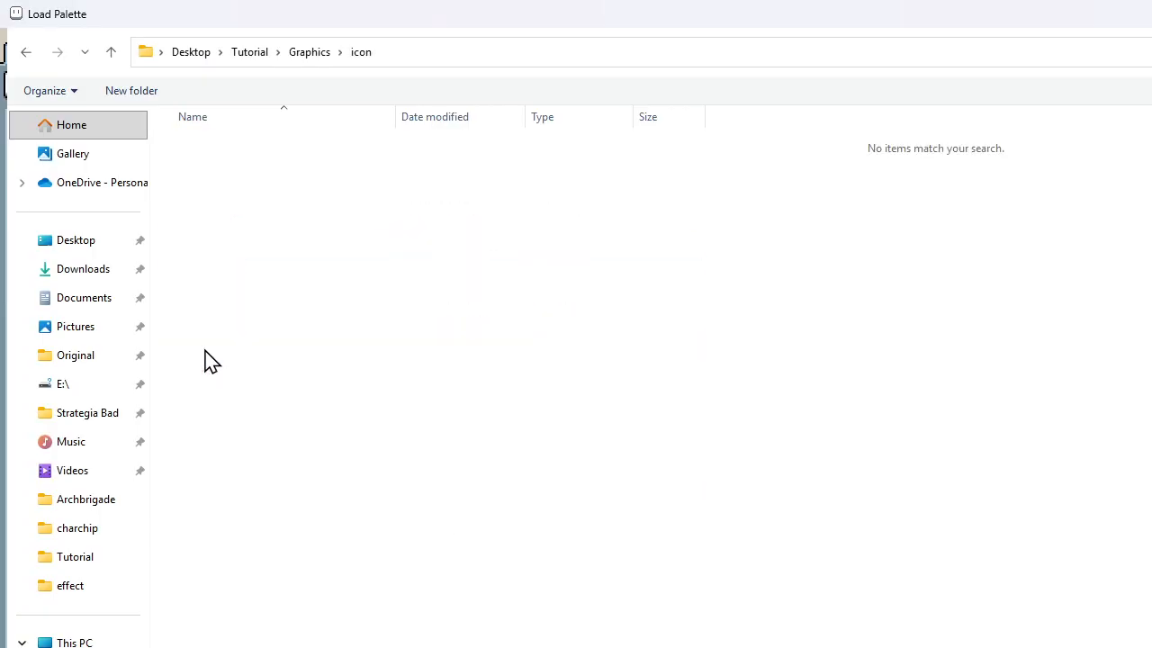
pyautogui.click(25, 51)
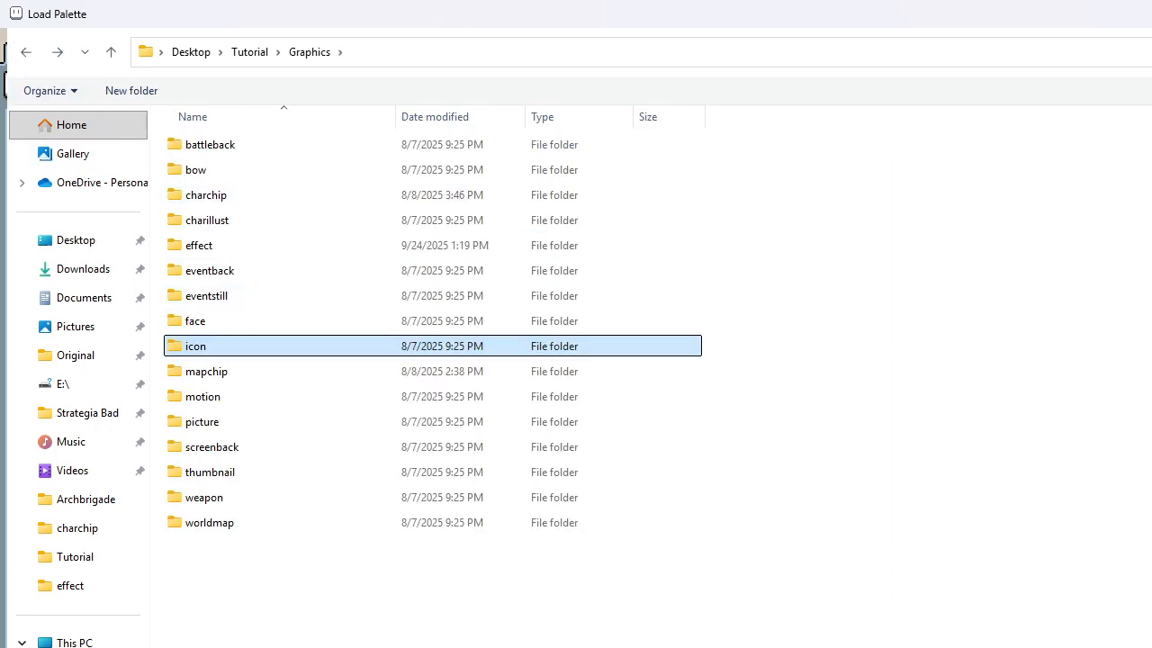
pyautogui.press('Escape')
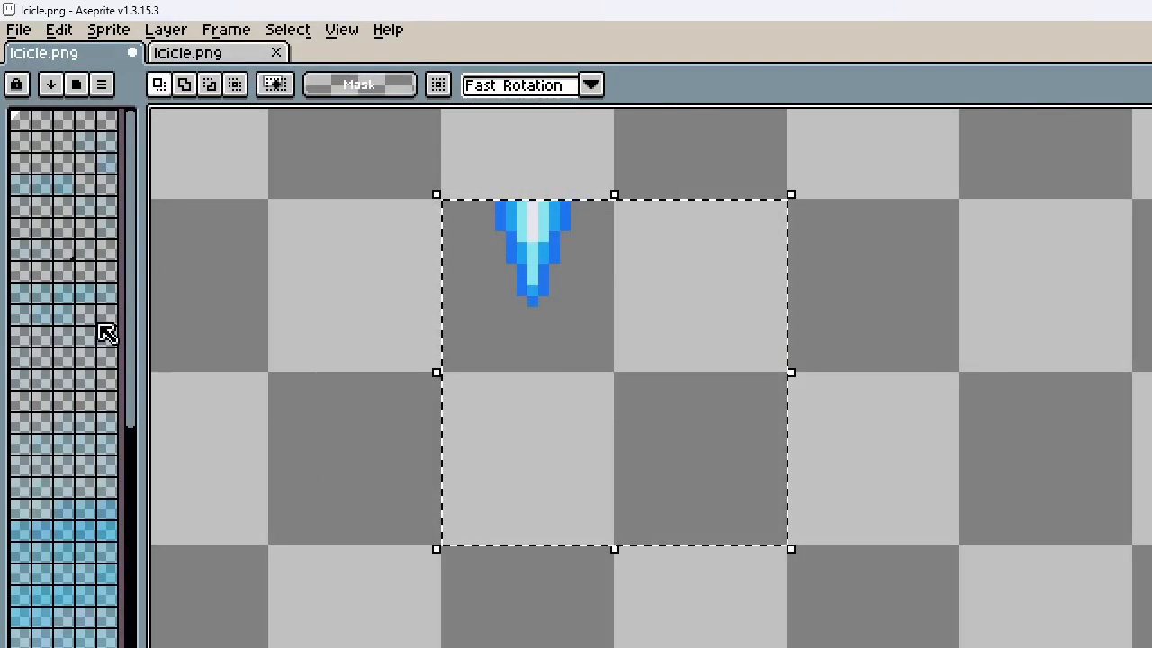
# Step: Clear the selection around the first icicle and activate the Eyedropper tool on the sheet
pyautogui.scroll(-5, 88, 368)
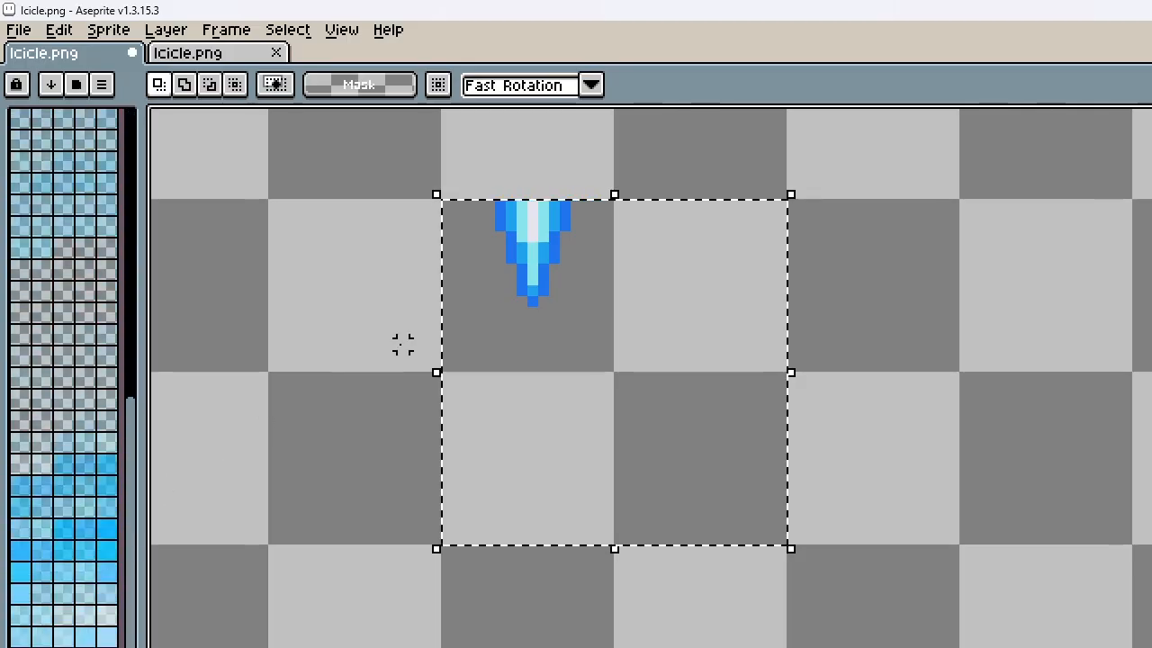
pyautogui.hotkey('ctrl', 'd')
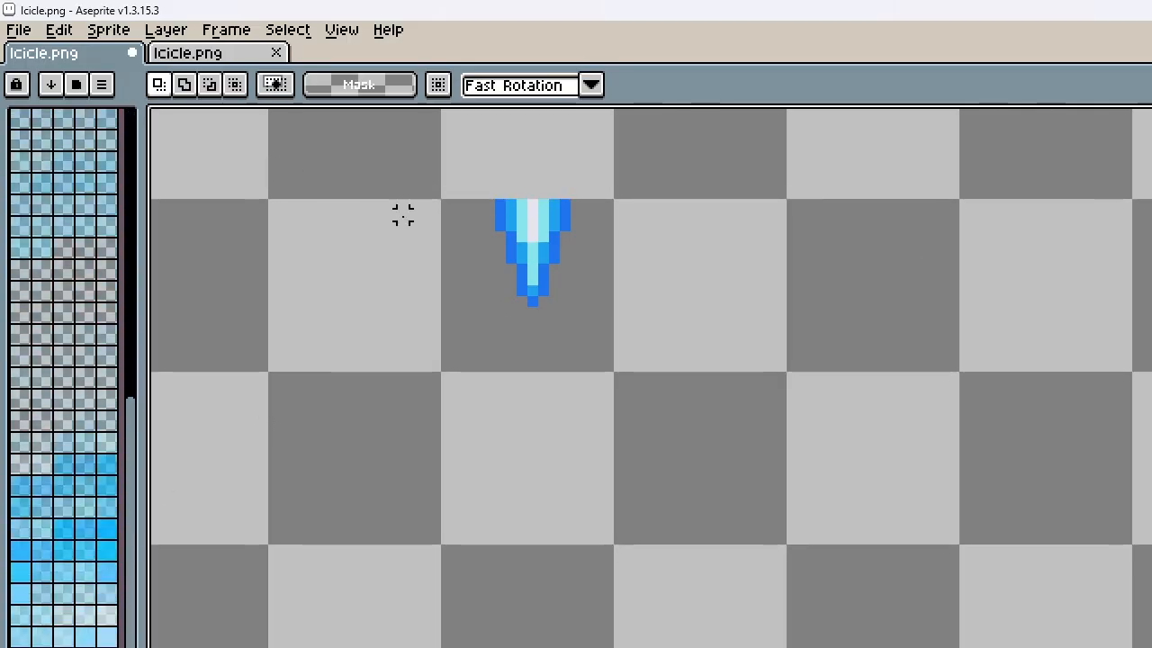
pyautogui.press('i')
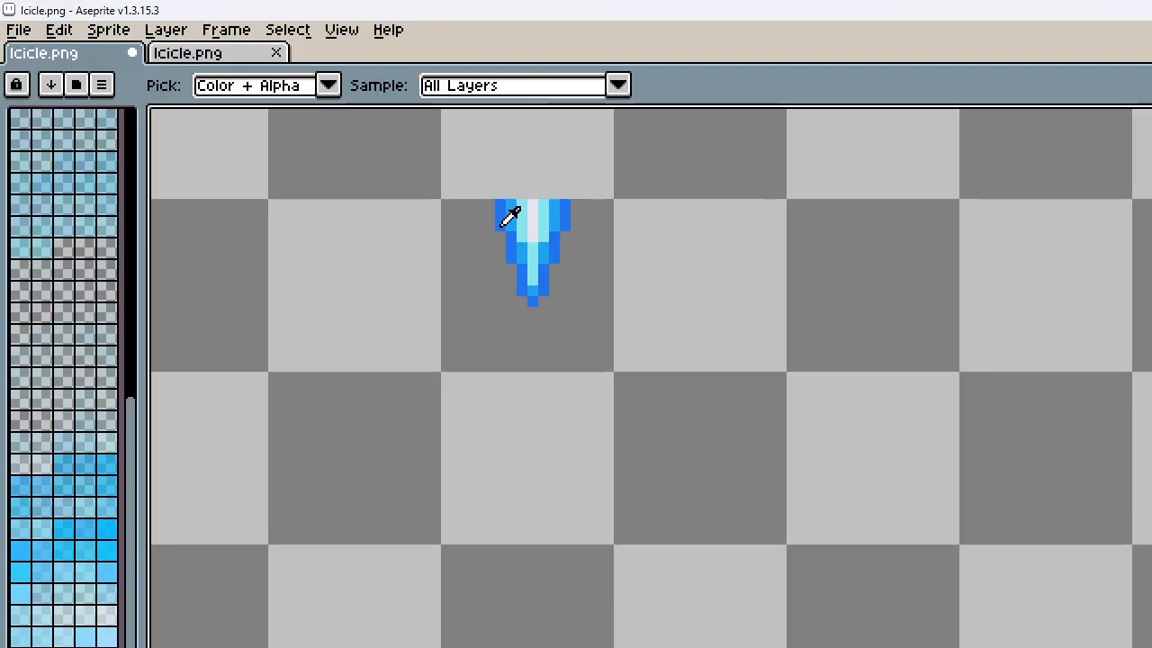
pyautogui.scroll(-5, 510, 216)
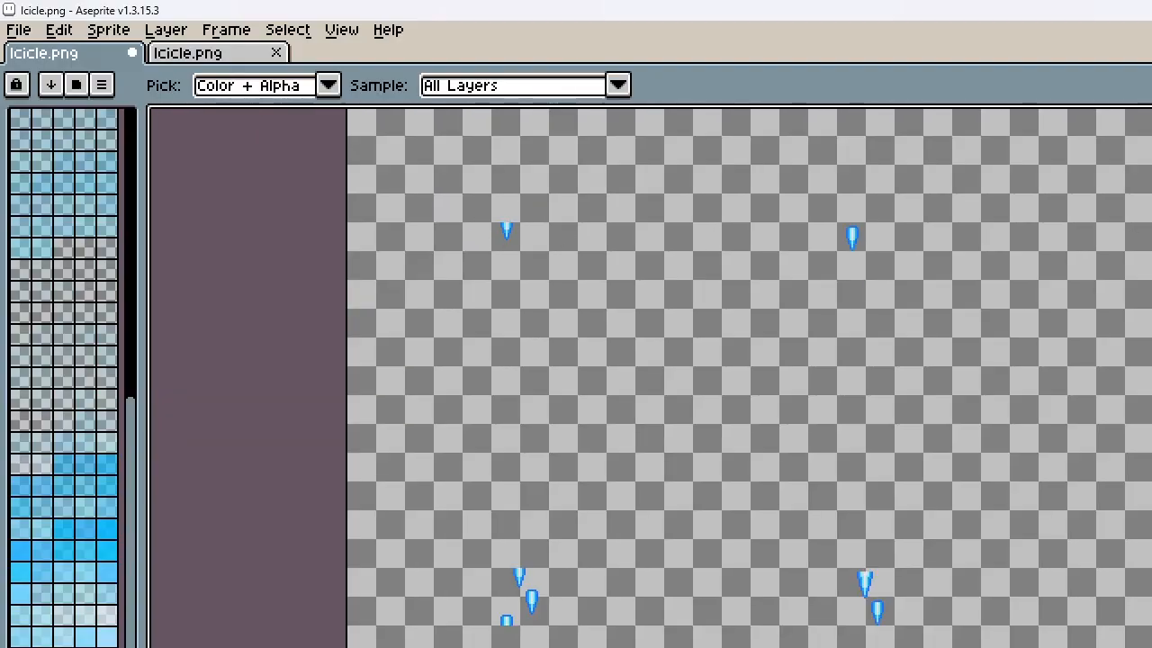
pyautogui.scroll(-4, 334, 303)
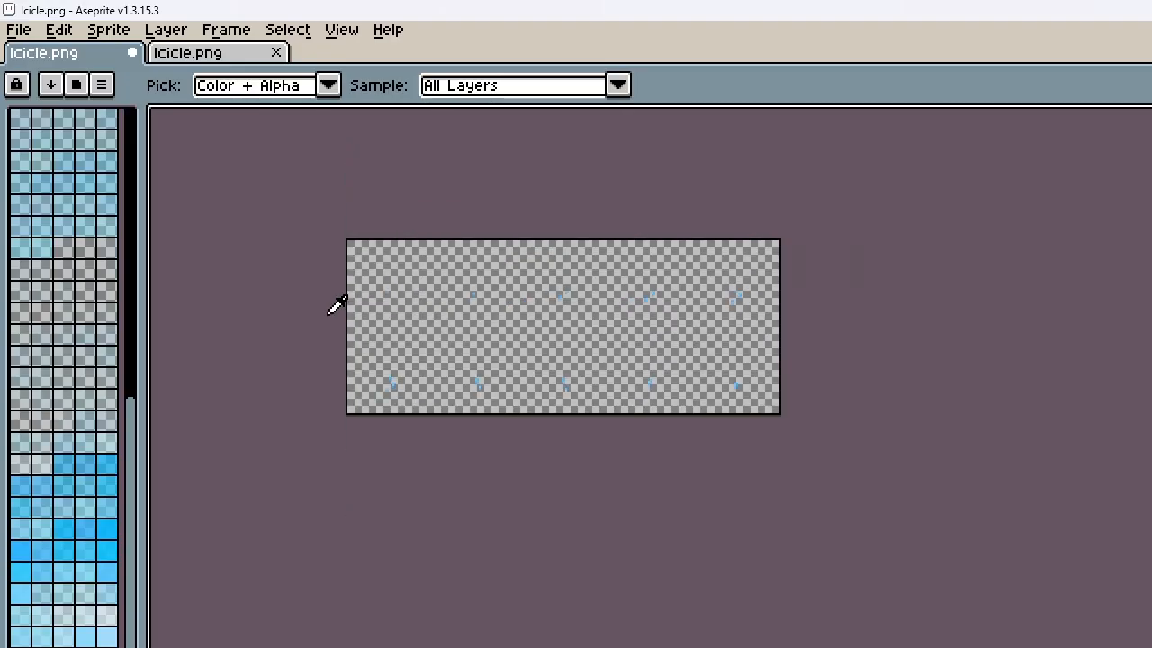
# Step: Select the small icicle in the sheet's first frame with the rectangular marquee and copy it
pyautogui.scroll(4, 430, 314)
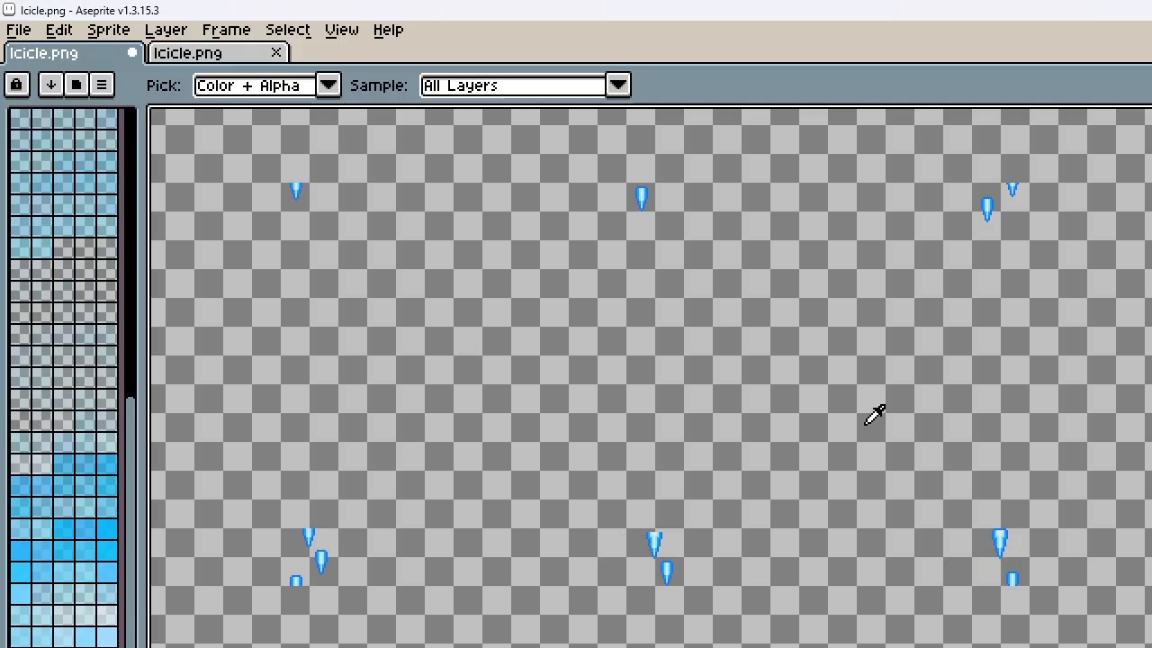
pyautogui.scroll(-2, 874, 415)
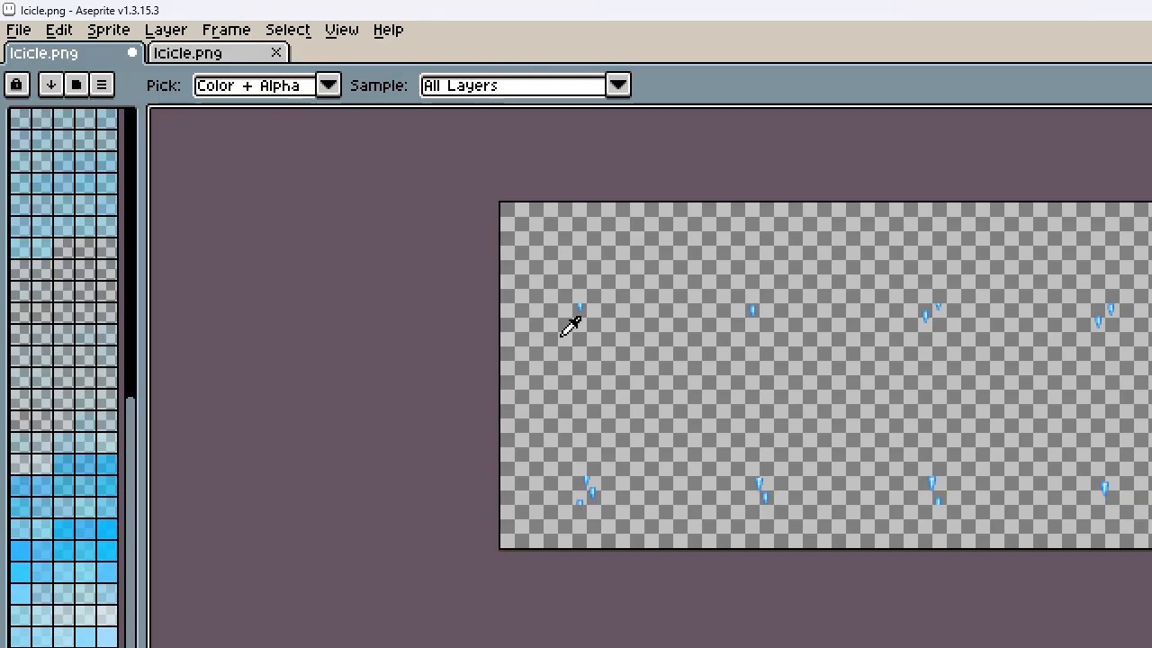
pyautogui.scroll(3, 570, 328)
pyautogui.scroll(-3, 579, 291)
pyautogui.scroll(3, 671, 260)
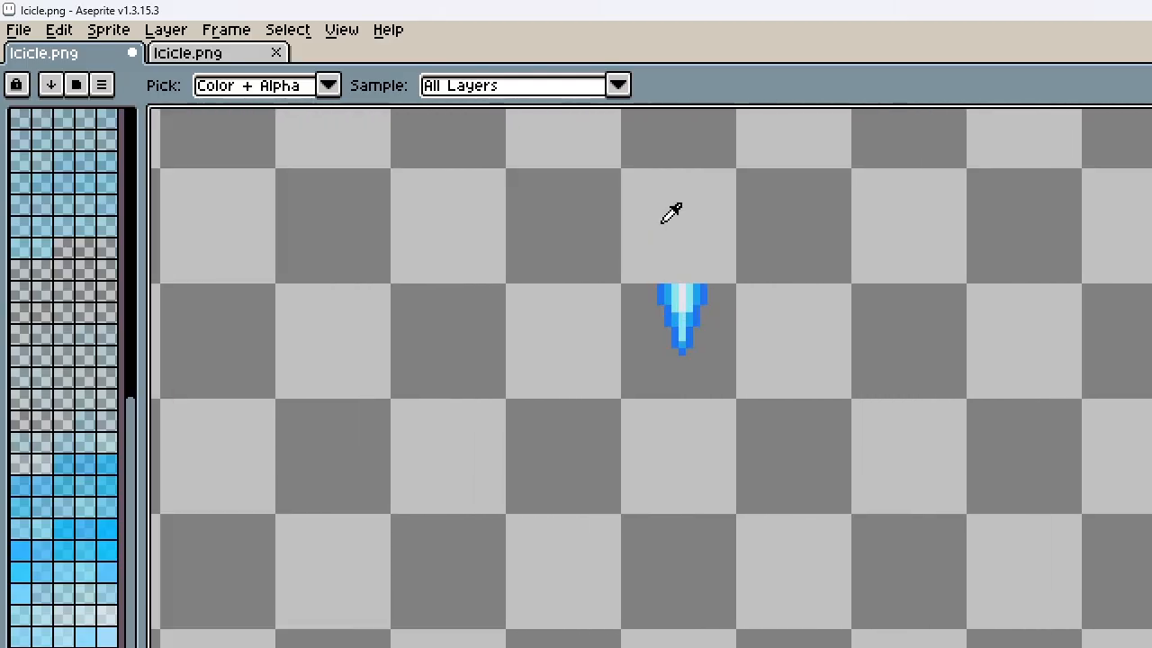
pyautogui.scroll(-1, 540, 316)
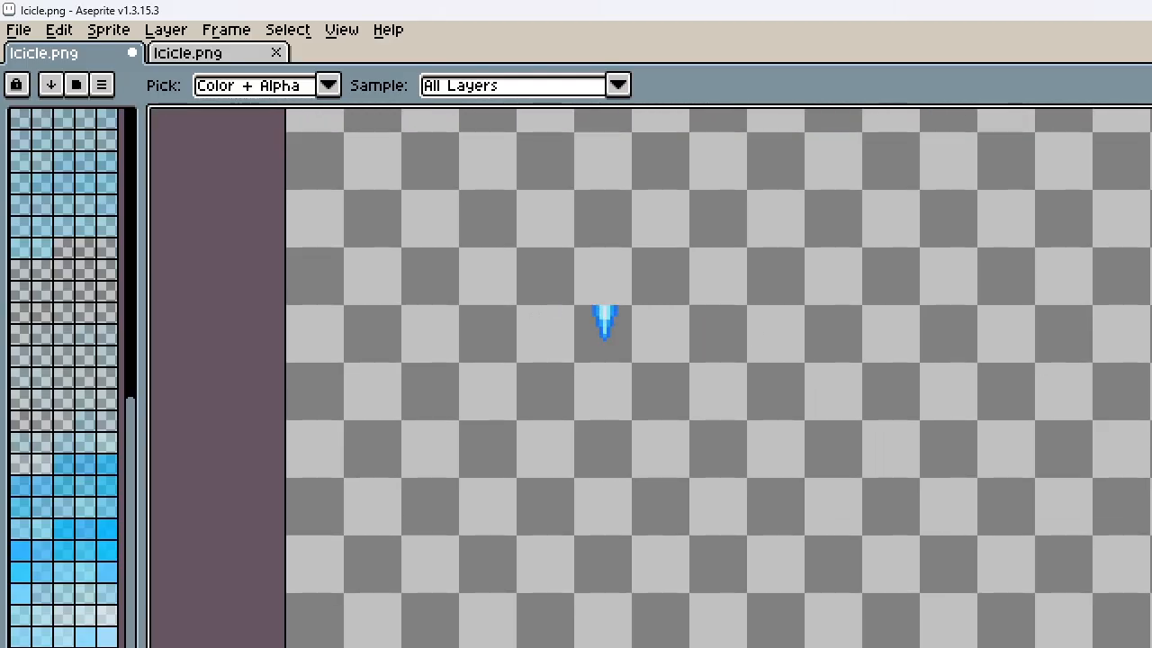
pyautogui.press('m')
pyautogui.scroll(3, 620, 298)
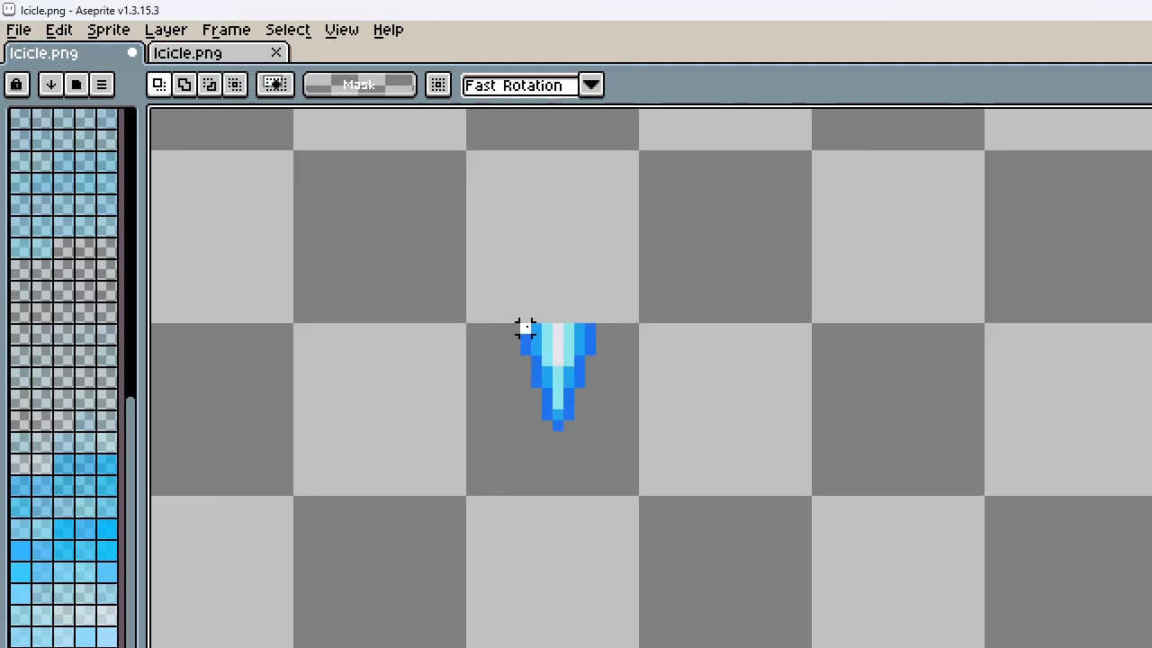
pyautogui.moveTo(525, 329); pyautogui.dragTo(596, 432)
pyautogui.scroll(-3, 425, 361)
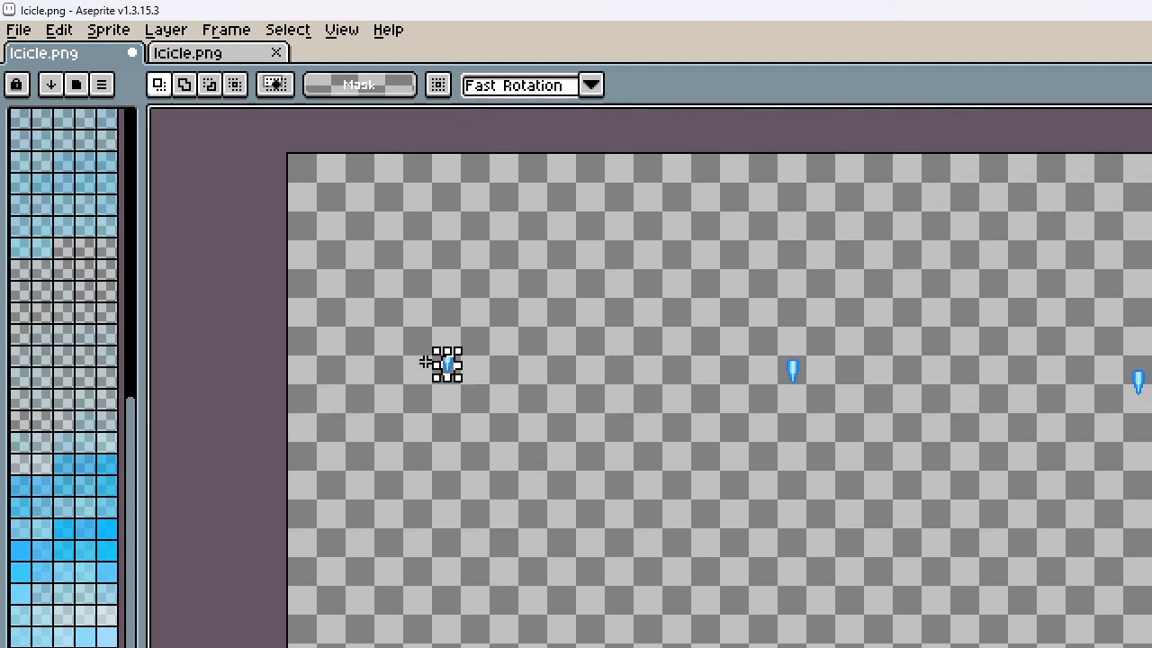
# Step: Paste the copied icicle over the second frame's icicle and align it with the tip at X 277, Y 118
pyautogui.scroll(5, 767, 372)
pyautogui.hotkey('ctrl', 'v')
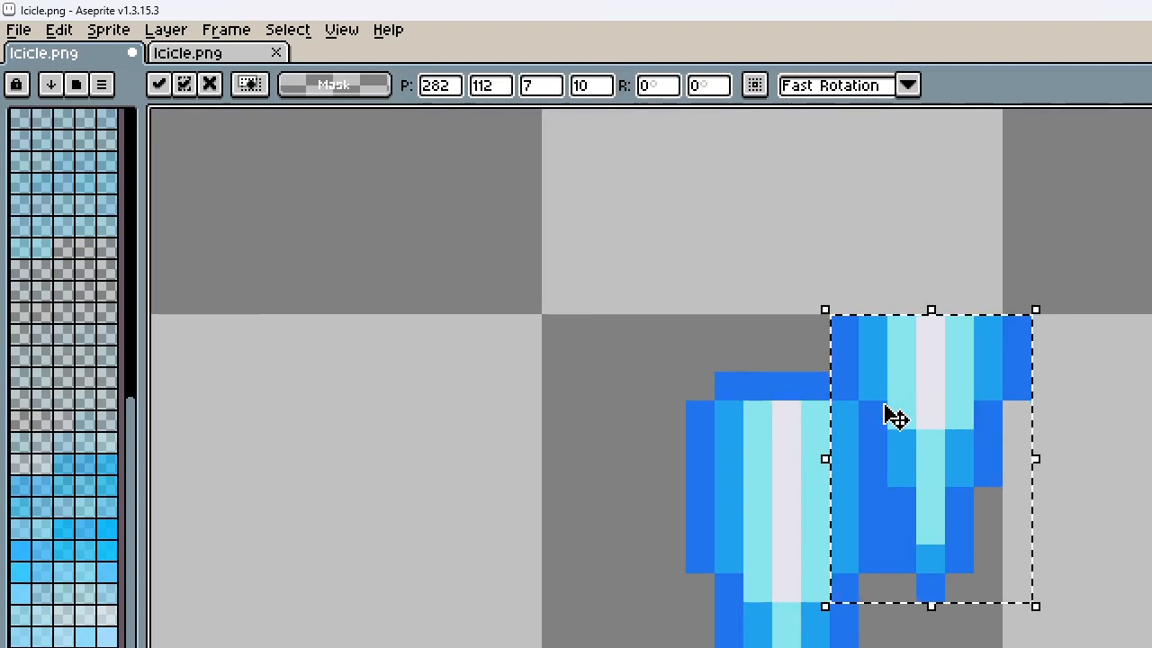
pyautogui.moveTo(885, 411); pyautogui.dragTo(737, 414)
pyautogui.press('Down')
pyautogui.press('Down')
pyautogui.press('Down')
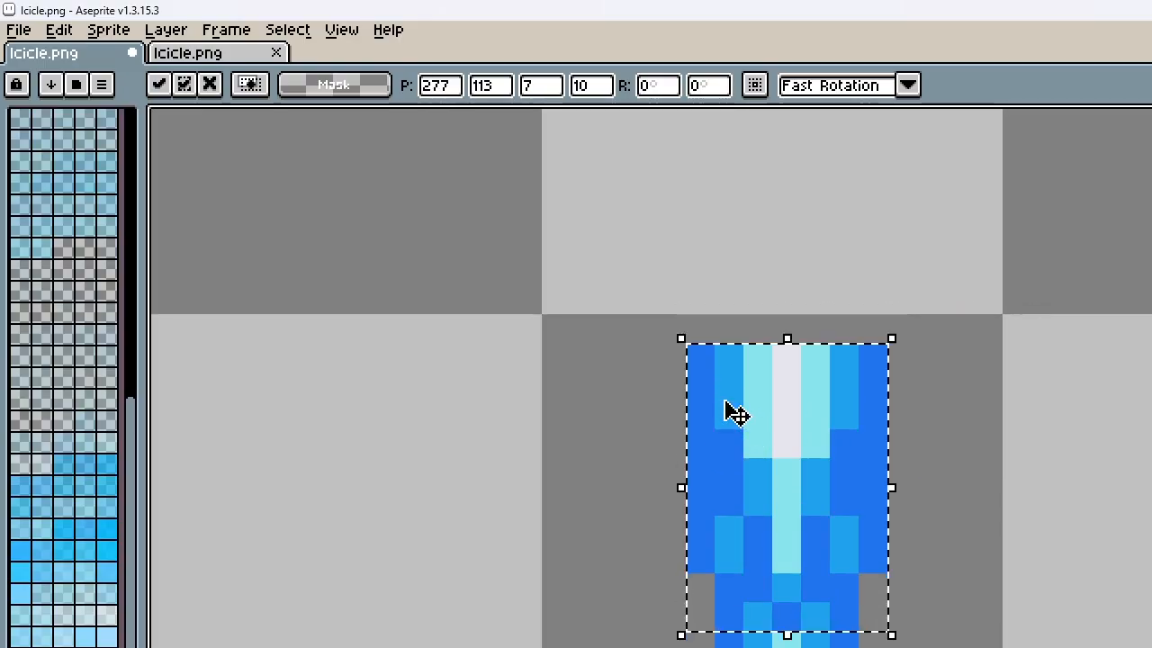
pyautogui.press('Down')
pyautogui.press('Down')
pyautogui.press('Down')
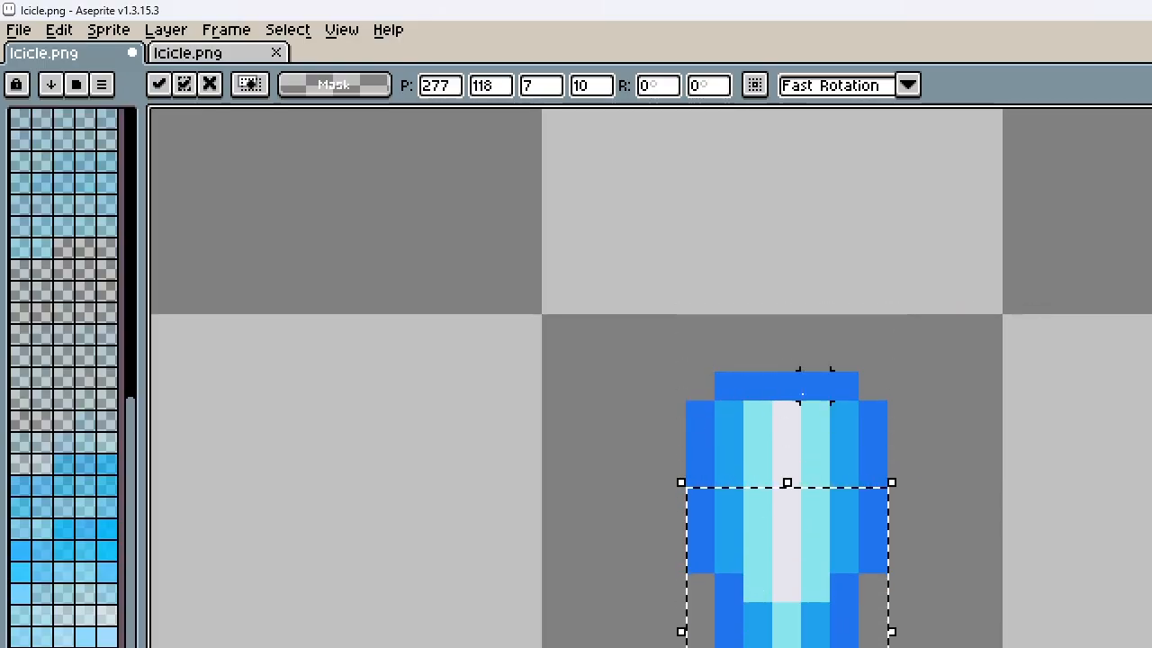
# Step: Inspect the icicle frames in both rows of the sheet and deselect the pasted icicle
pyautogui.scroll(-5, 582, 356)
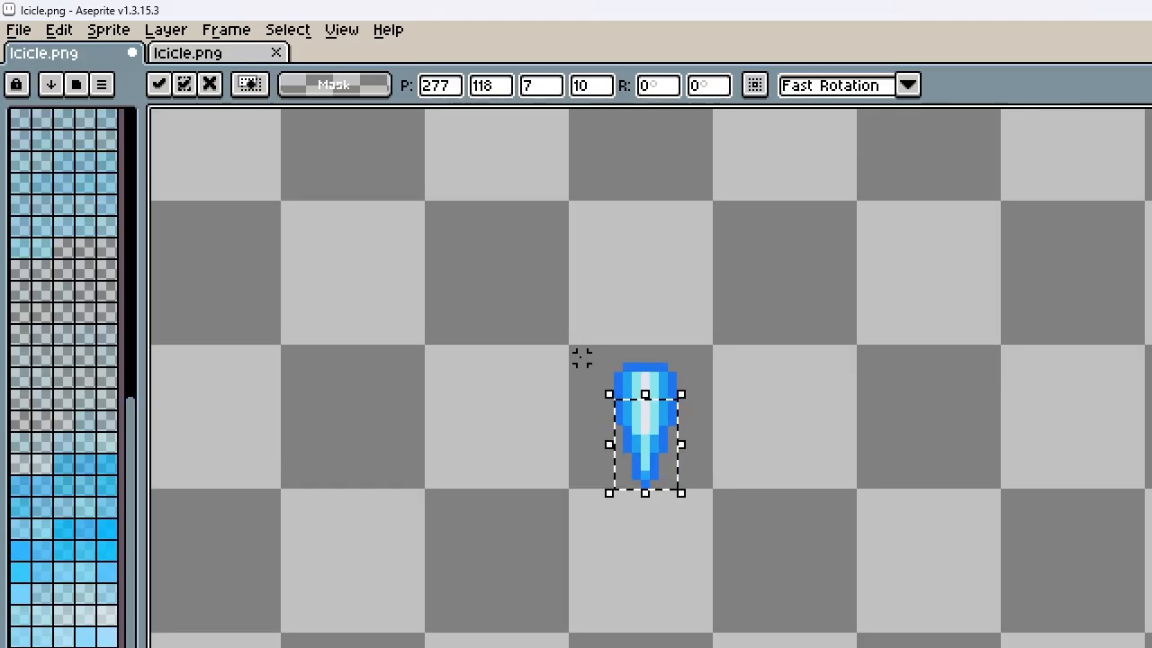
pyautogui.scroll(-5, 907, 342)
pyautogui.scroll(6, 1020, 342)
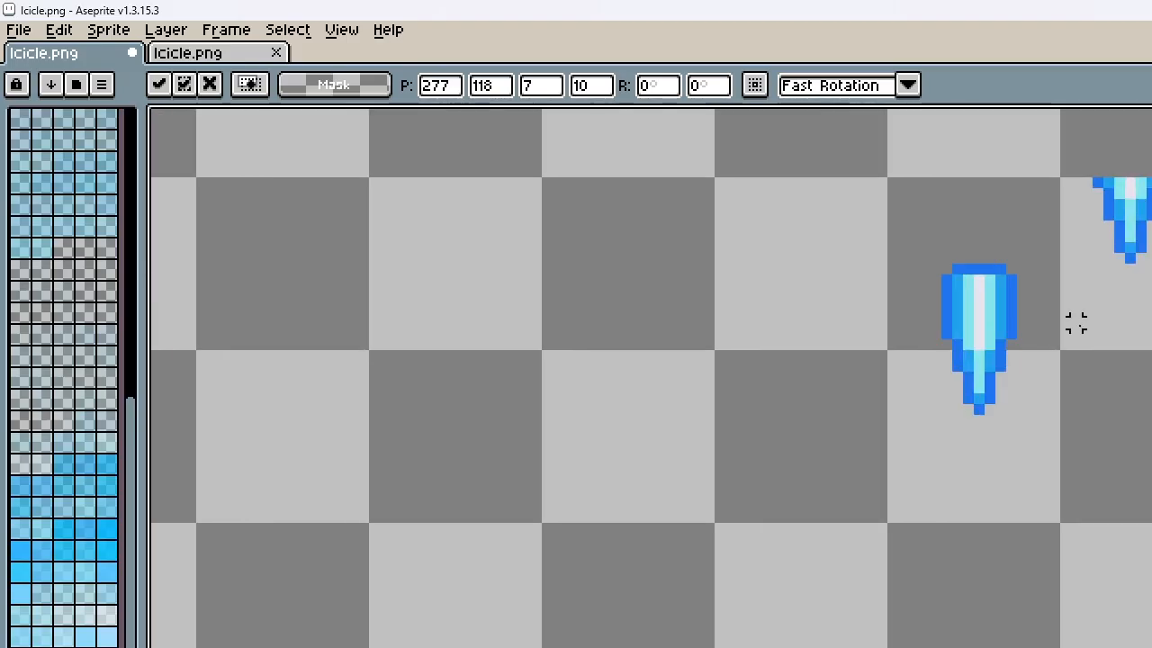
pyautogui.scroll(-3, 611, 297)
pyautogui.scroll(-3, 808, 295)
pyautogui.scroll(5, 777, 298)
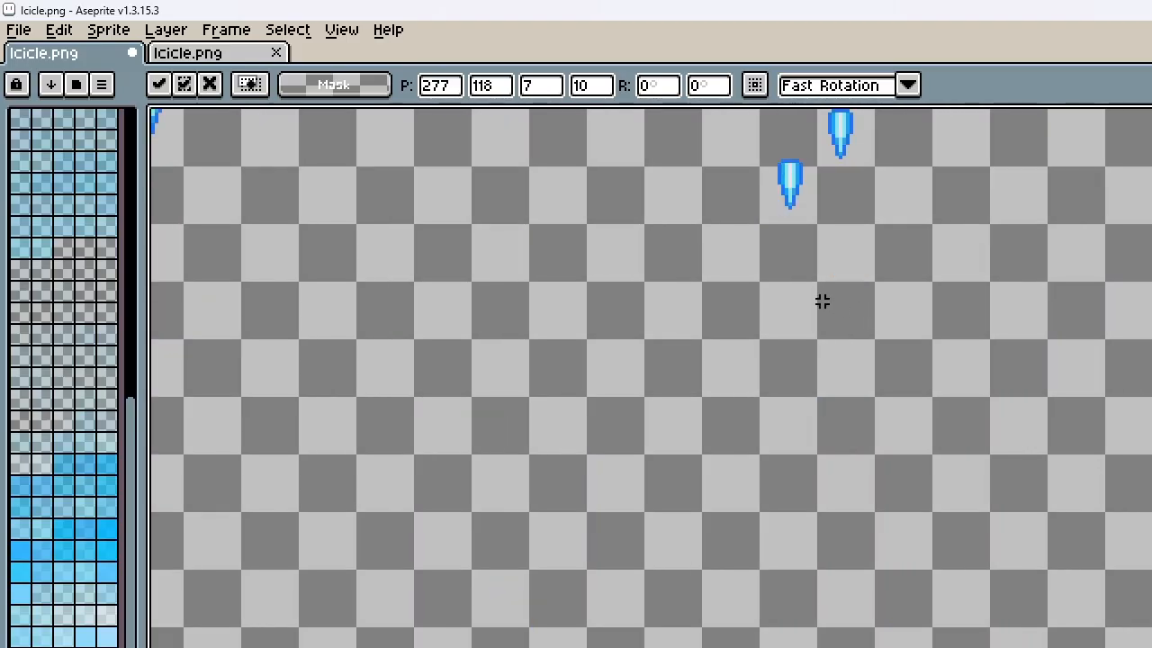
pyautogui.scroll(3, 811, 207)
pyautogui.scroll(-4, 810, 195)
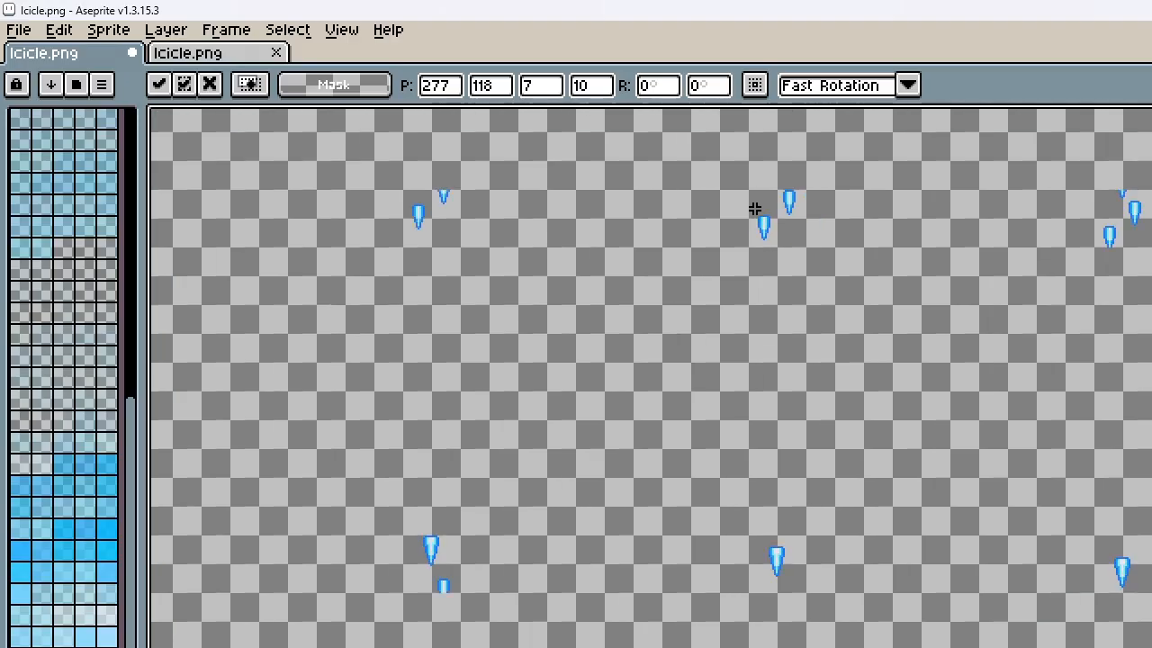
pyautogui.scroll(-2, 810, 211)
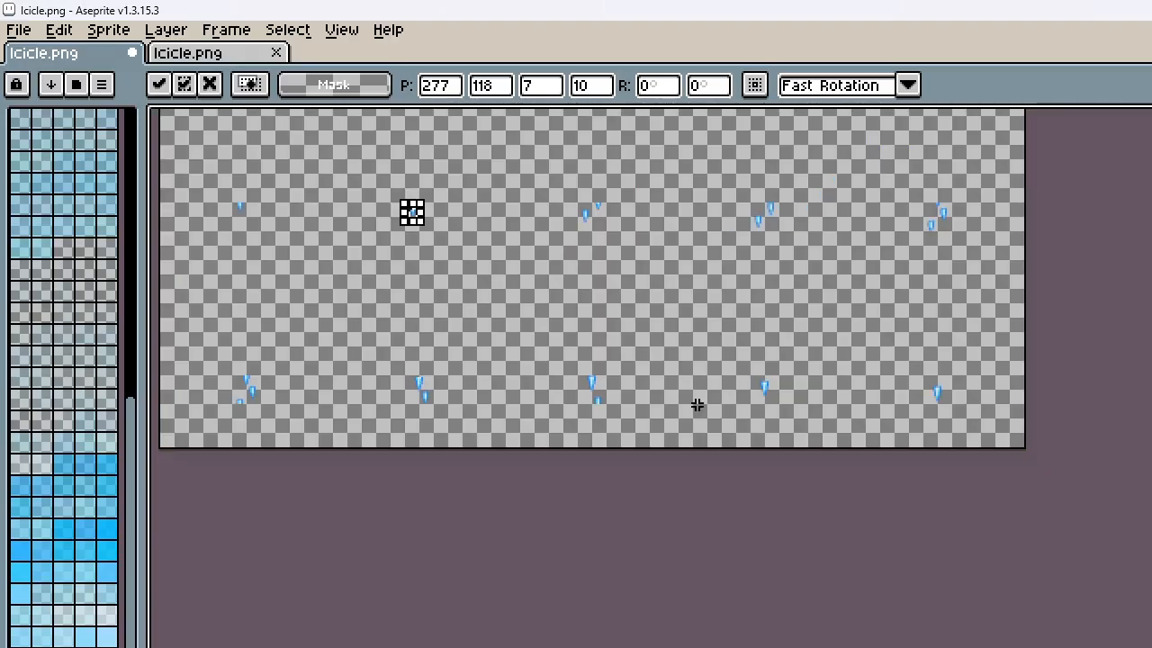
pyautogui.scroll(-2, 651, 324)
pyautogui.scroll(6, 489, 246)
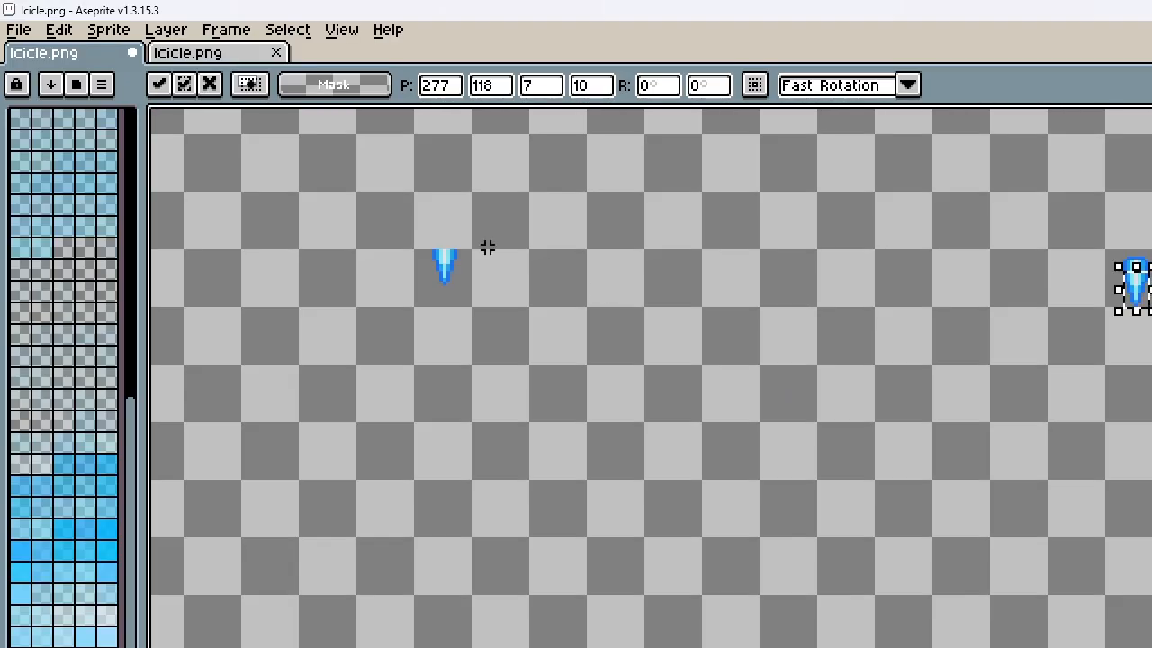
pyautogui.hotkey('ctrl', 'd')
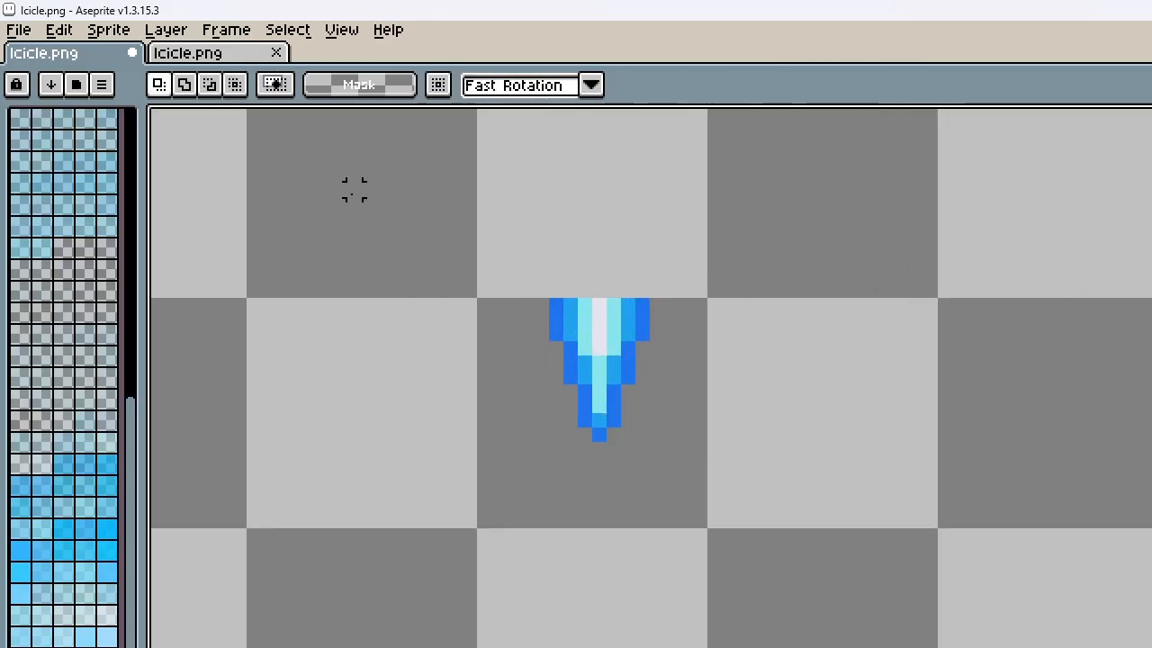
pyautogui.scroll(-4, 603, 261)
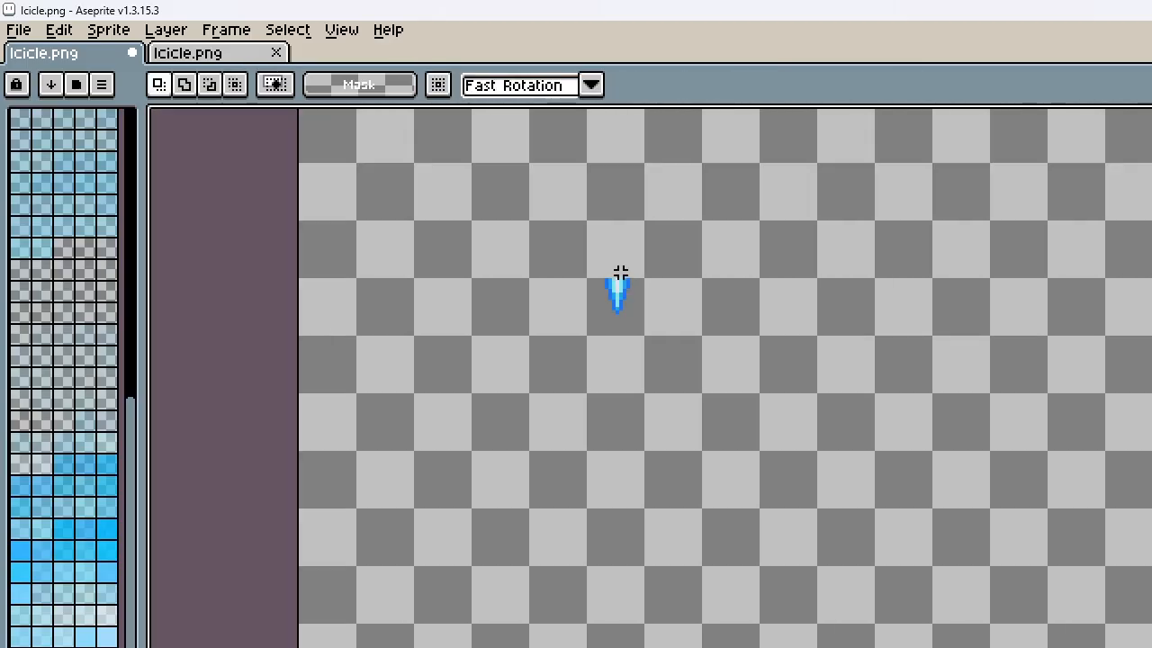
pyautogui.scroll(-3, 621, 272)
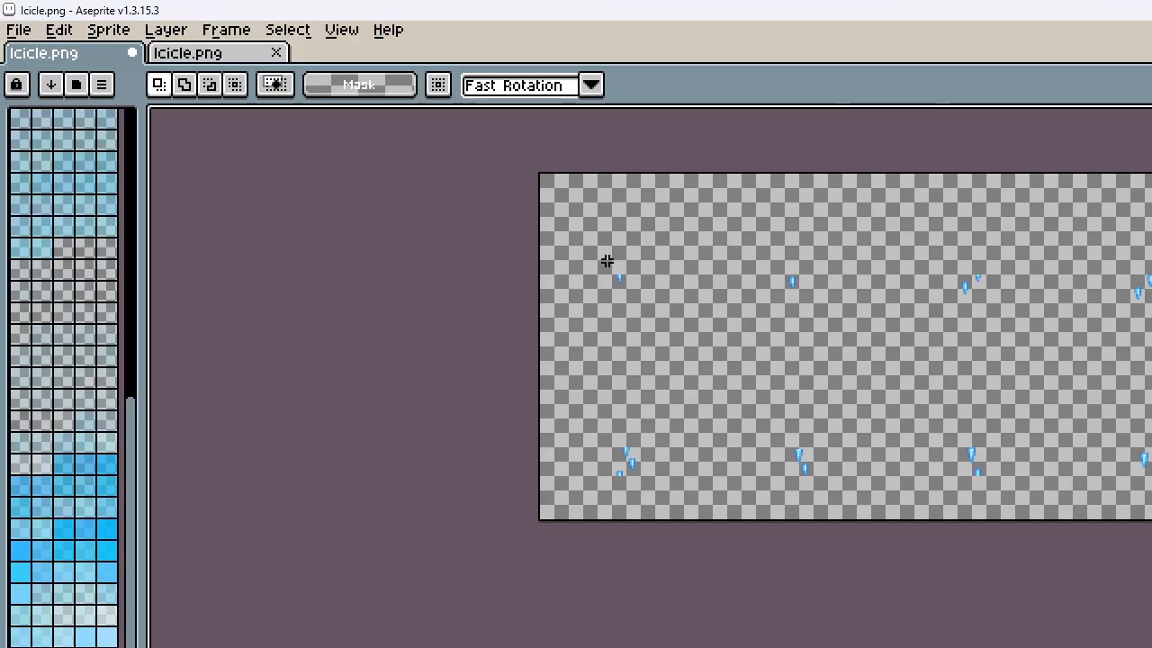
pyautogui.scroll(2, 798, 289)
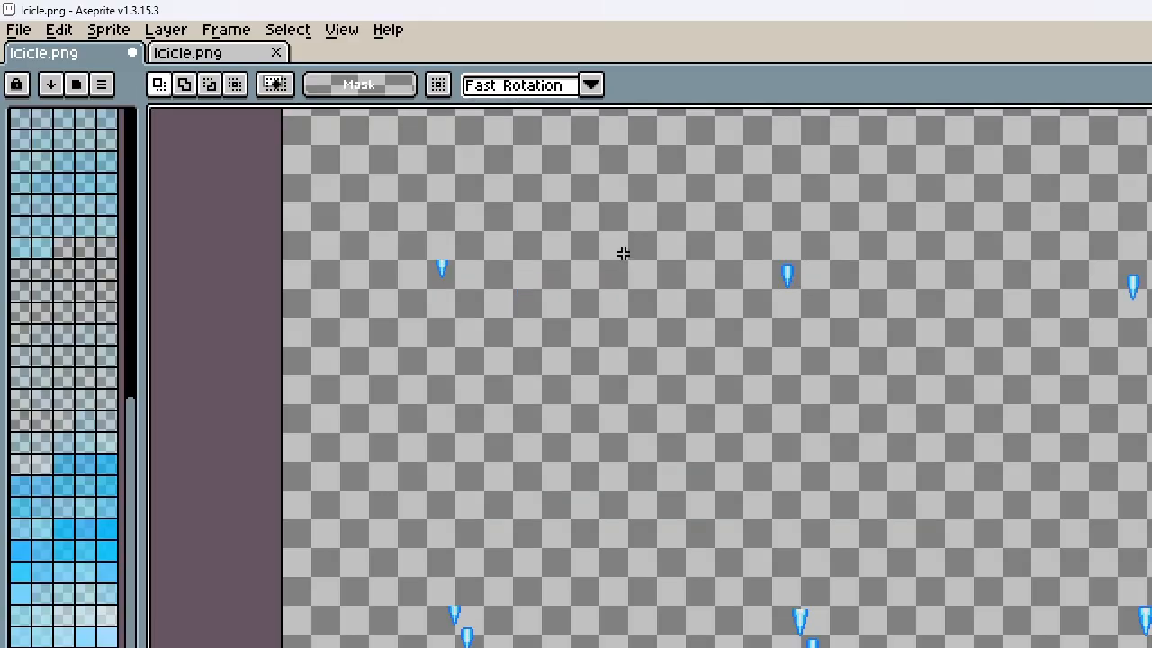
# Step: Save the Tutorial project's Icicle.png and close the Archbrigade Icicle.png
pyautogui.click(27, 32)
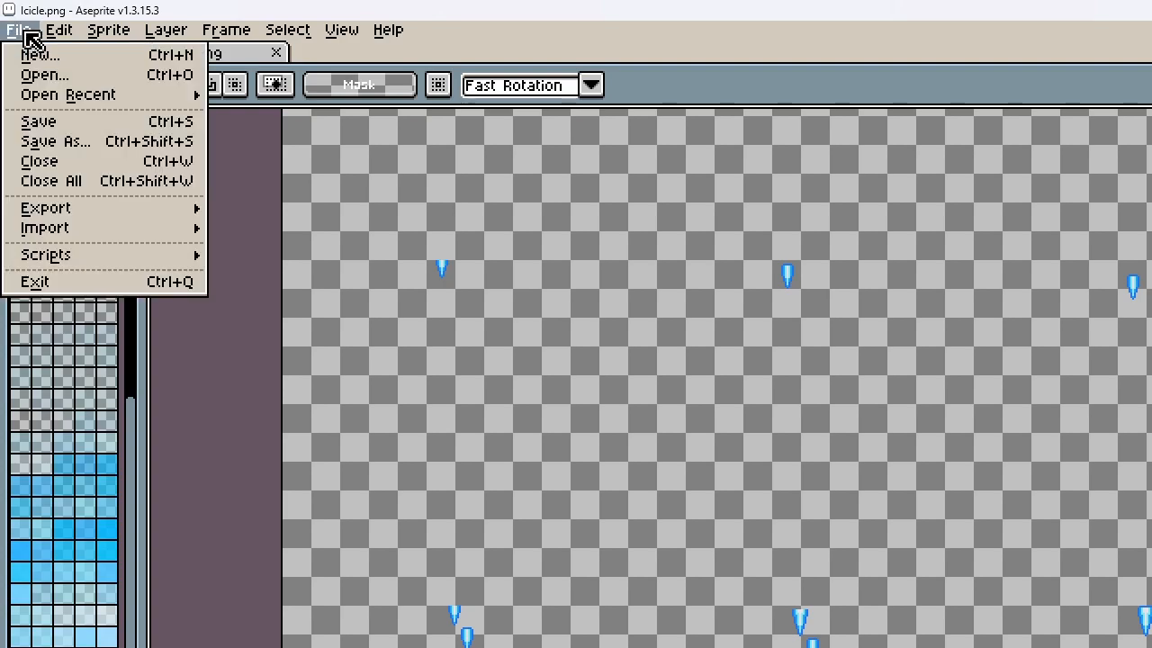
pyautogui.click(36, 122)
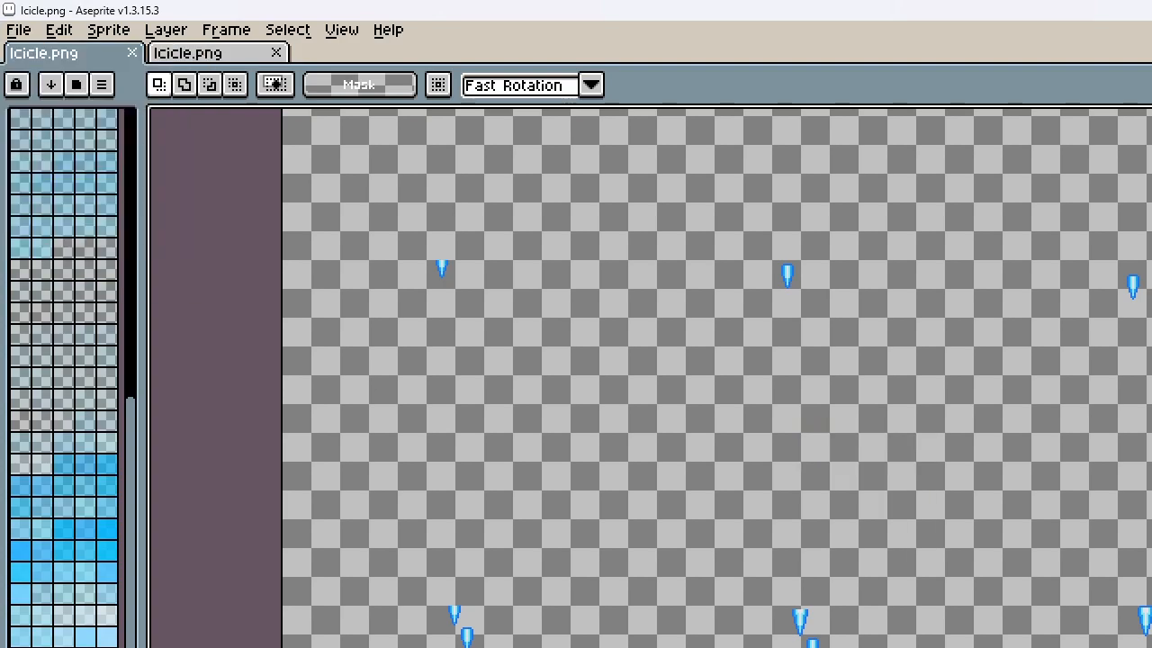
pyautogui.click(277, 54)
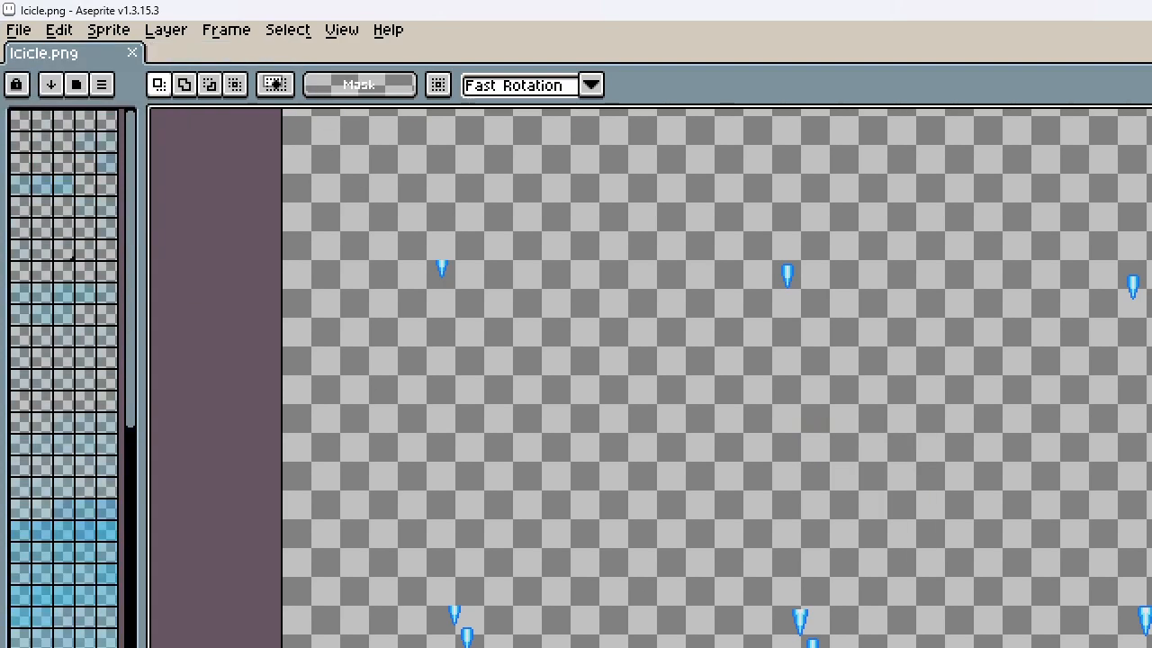
# Step: Switch to the Tutorial project in SRPG Studio and open its Graphics resources
pyautogui.press('super+d')
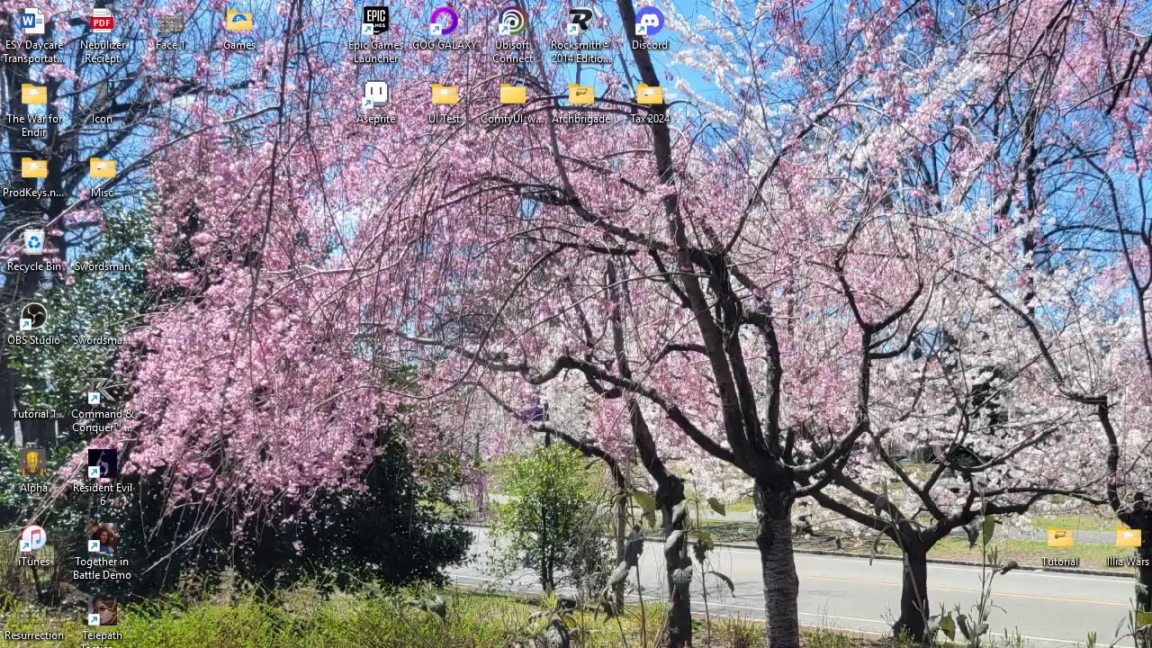
pyautogui.hotkey('alt', 'Tab')
pyautogui.hotkey('alt', 'Tab')
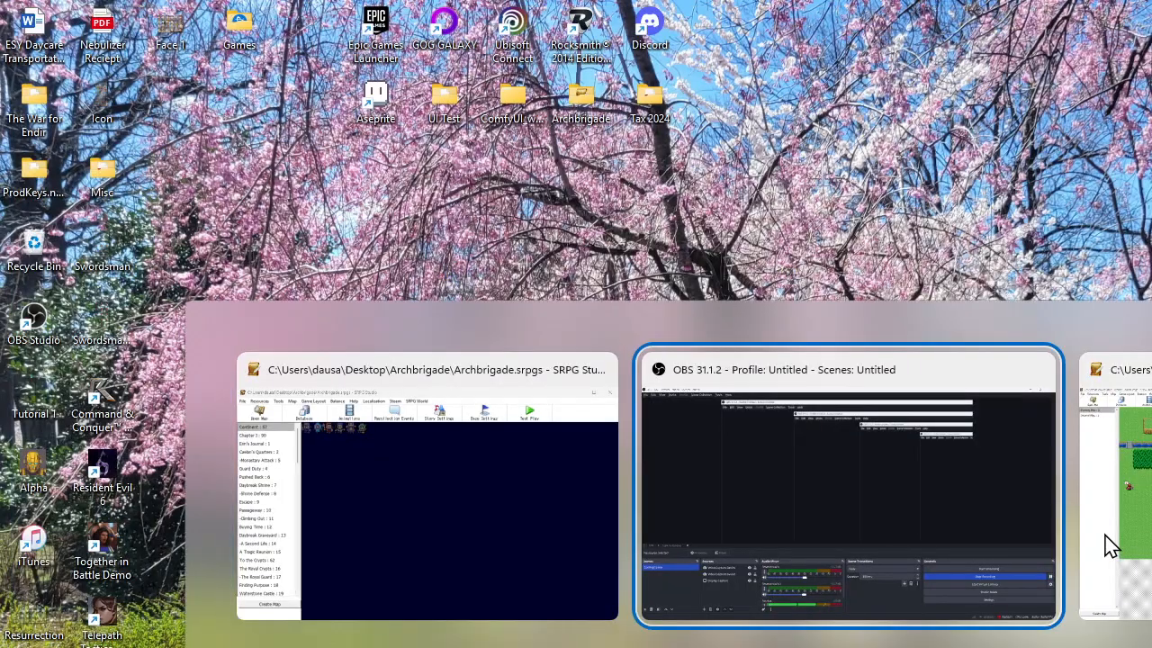
pyautogui.click(1111, 540)
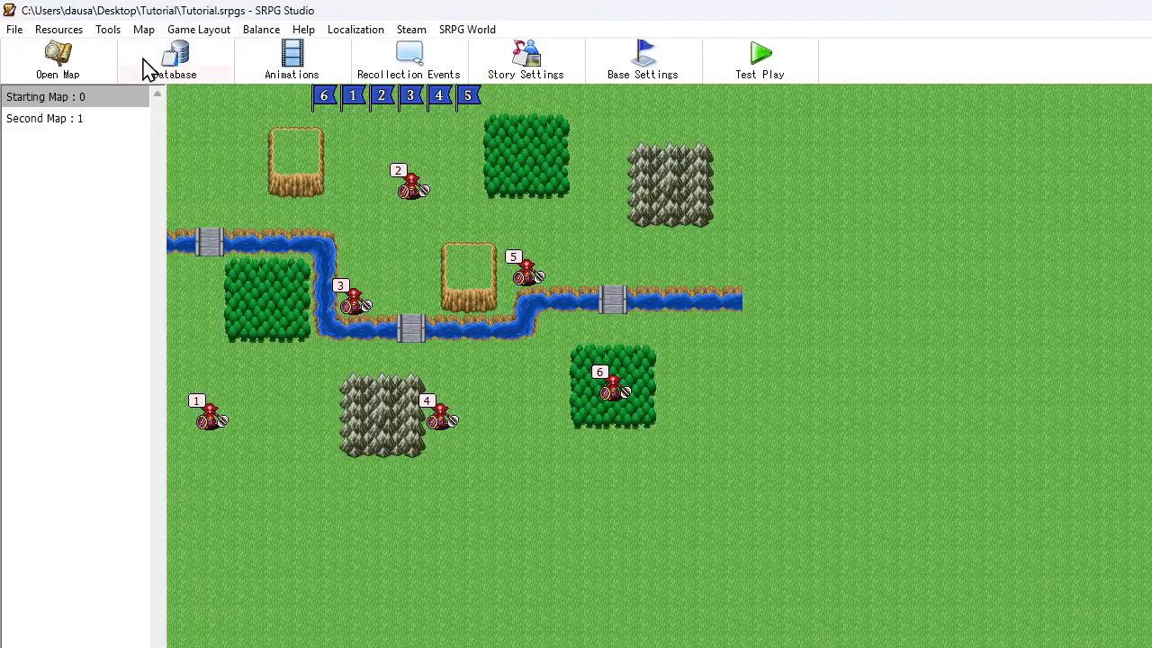
pyautogui.click(59, 29)
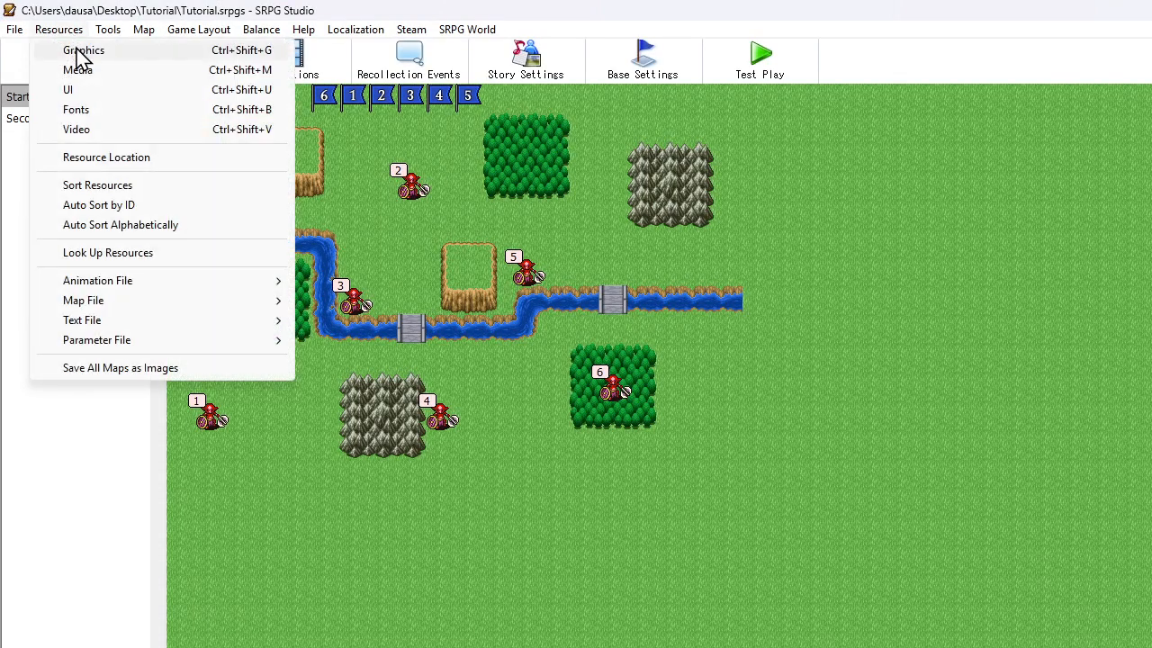
pyautogui.click(82, 52)
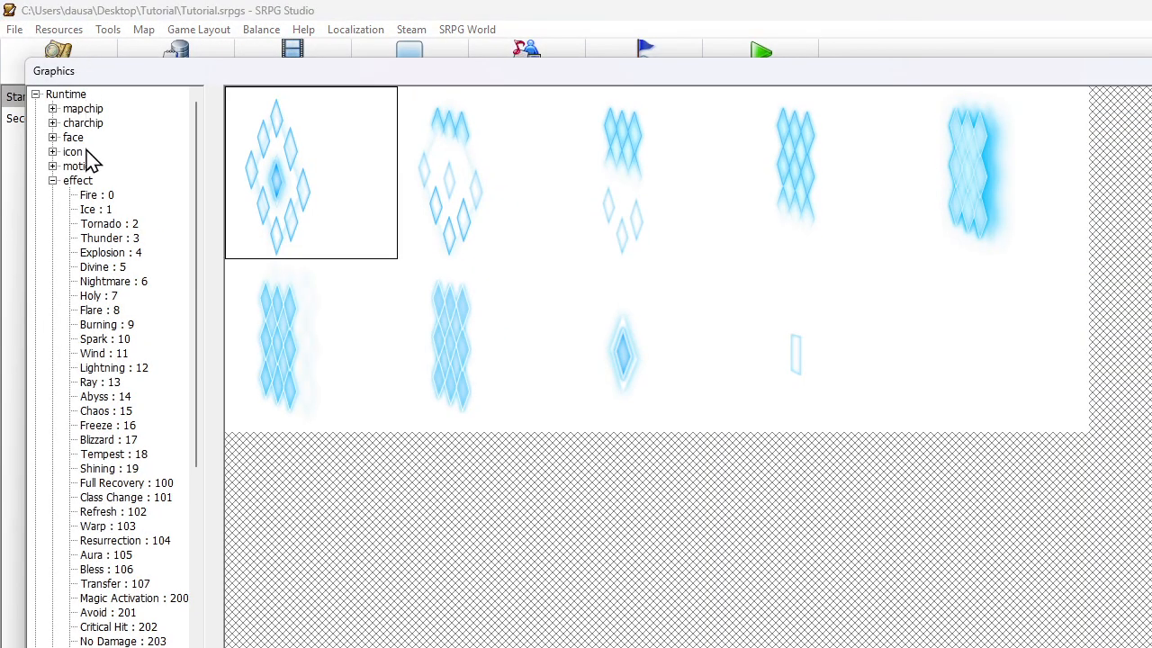
# Step: Import Icicle.png into the Original effect graphics and close the Graphics window
pyautogui.click(81, 181)
pyautogui.scroll(-14, 124, 570)
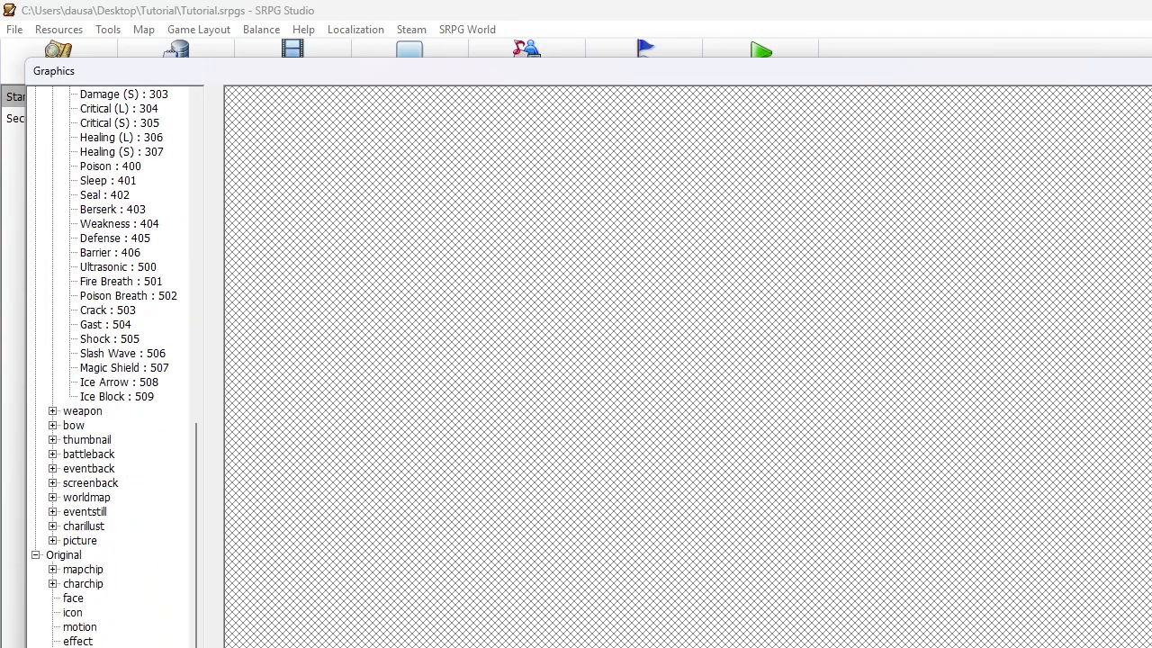
pyautogui.click(84, 643)
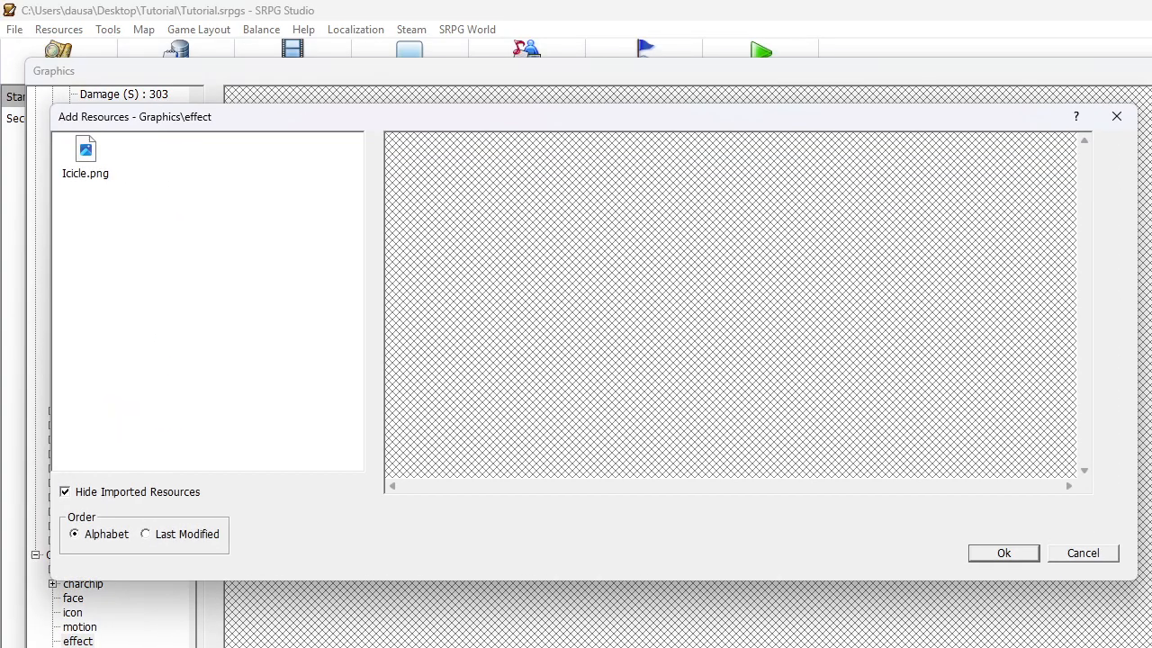
pyautogui.doubleClick(87, 177)
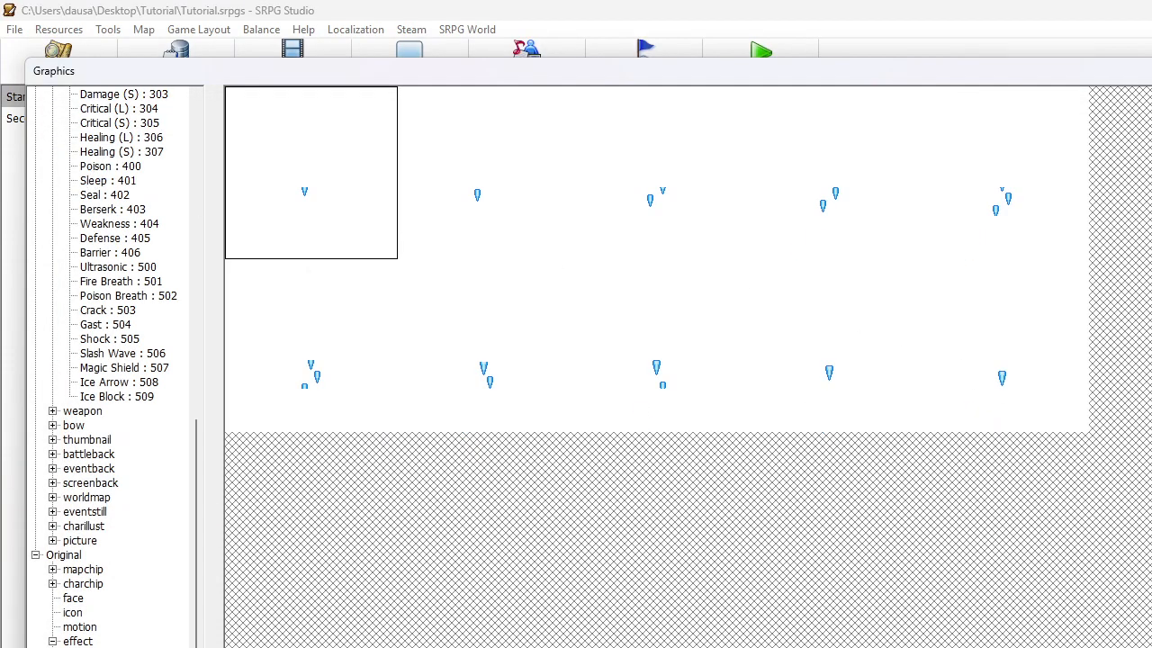
pyautogui.press('Escape')
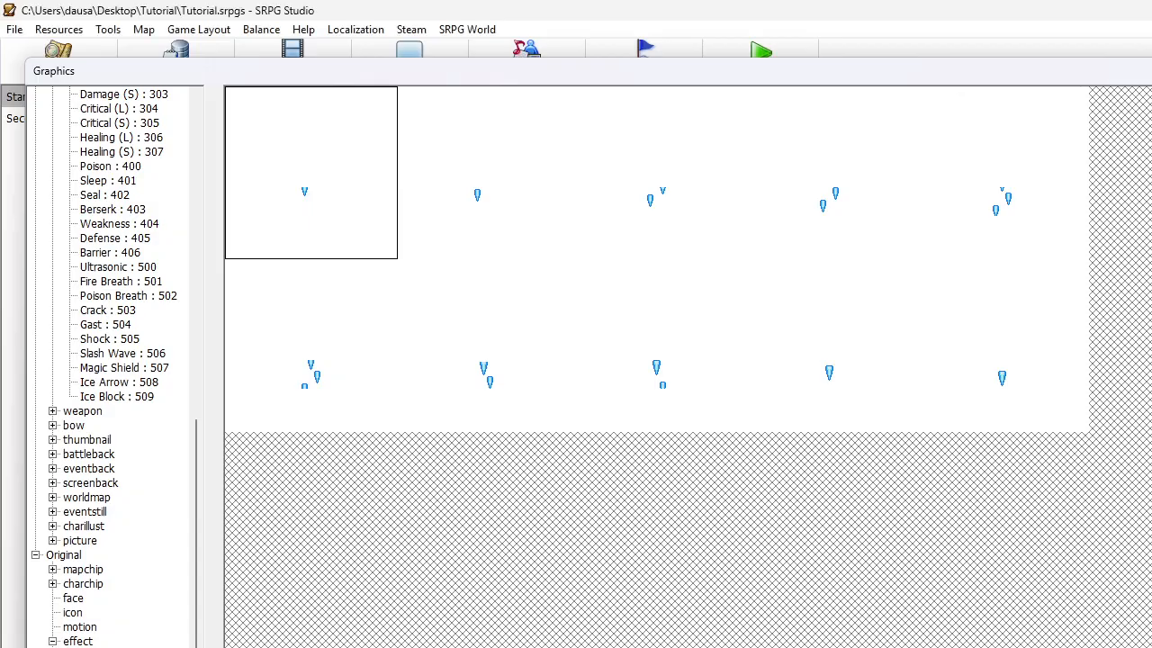
# Step: Open the Starting Map for editing and bring up the Animations window
pyautogui.click(81, 58)
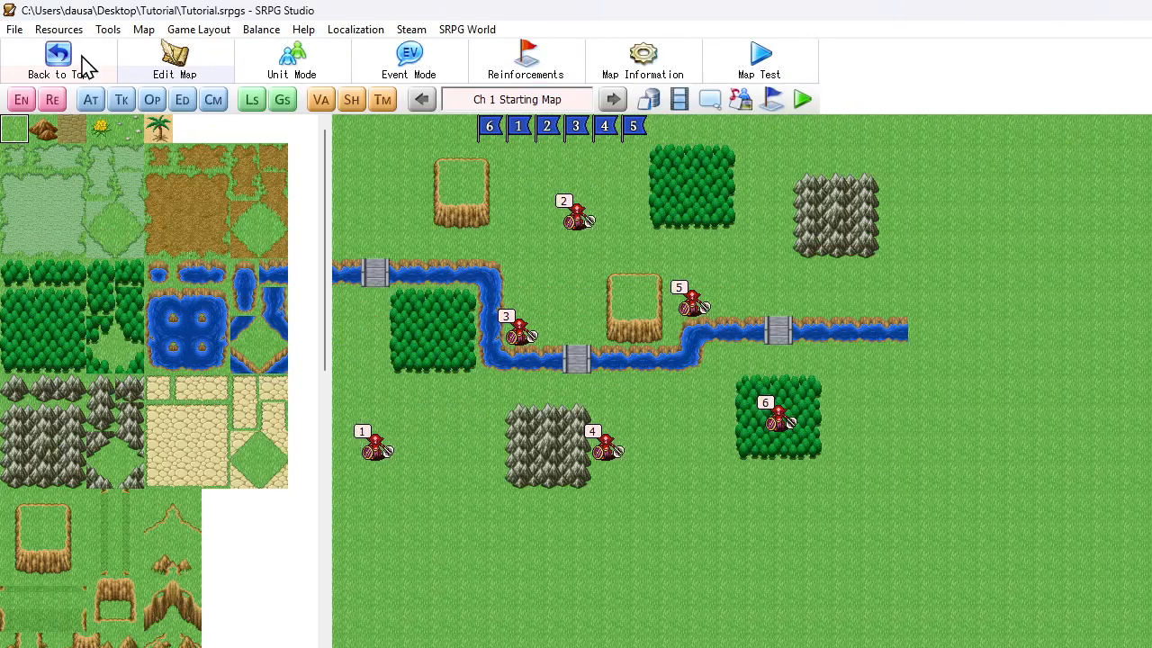
pyautogui.click(20, 56)
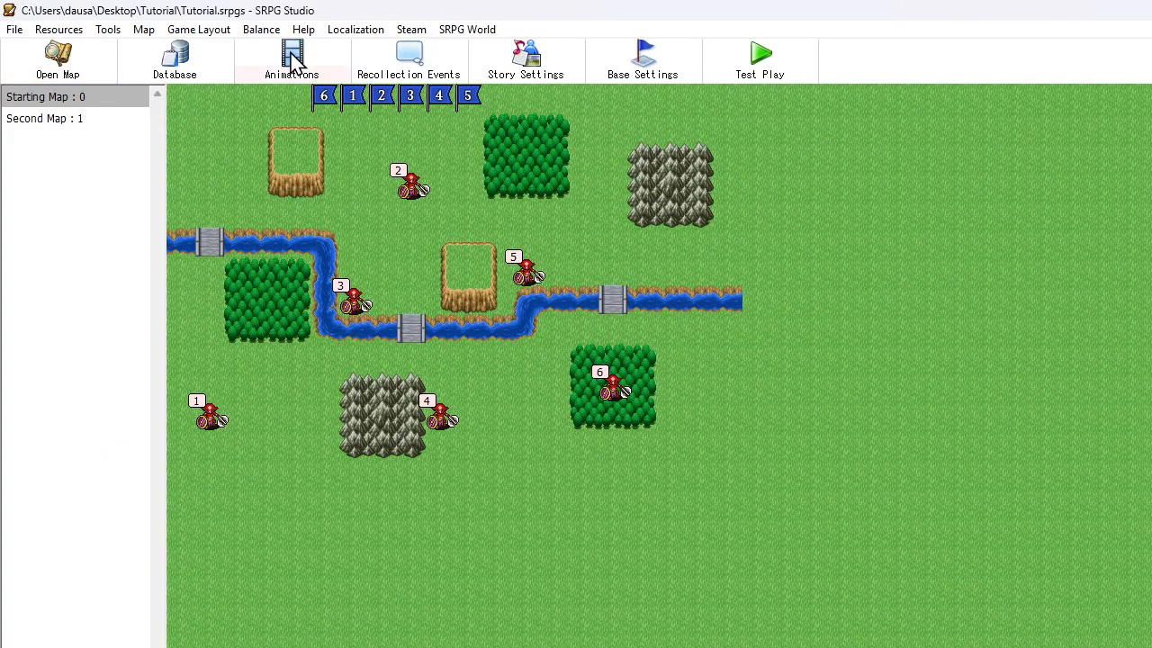
pyautogui.click(87, 57)
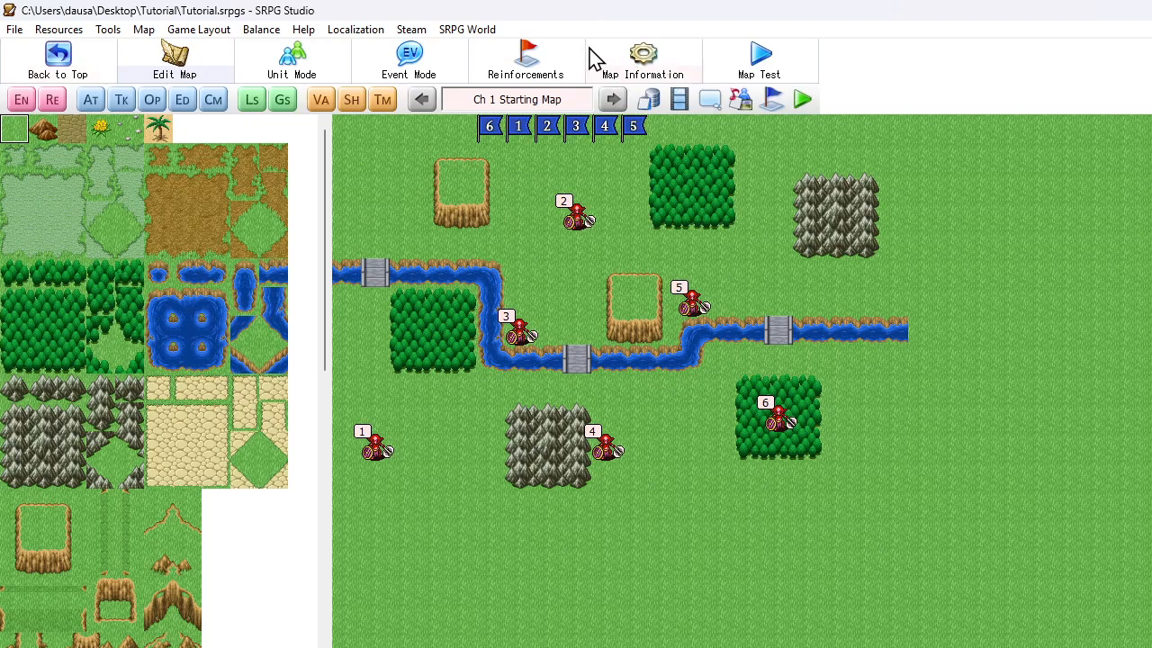
pyautogui.click(680, 101)
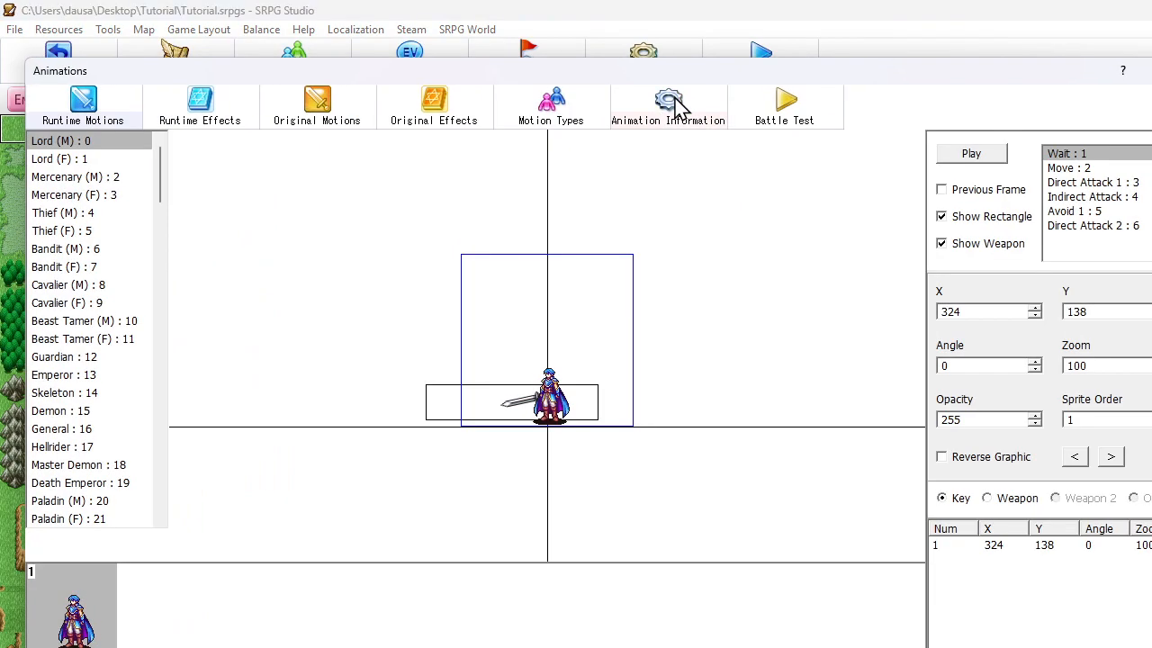
# Step: Create an original effect animation named Icicle that uses the imported Original Icicle effect graphic
pyautogui.click(457, 106)
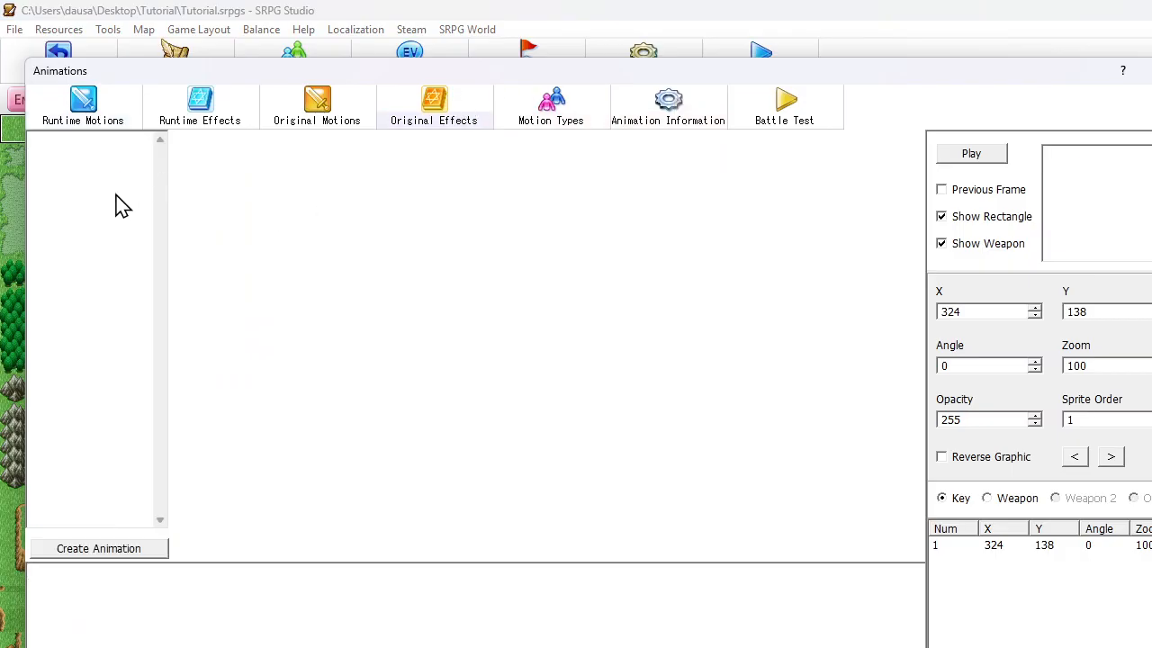
pyautogui.click(120, 553)
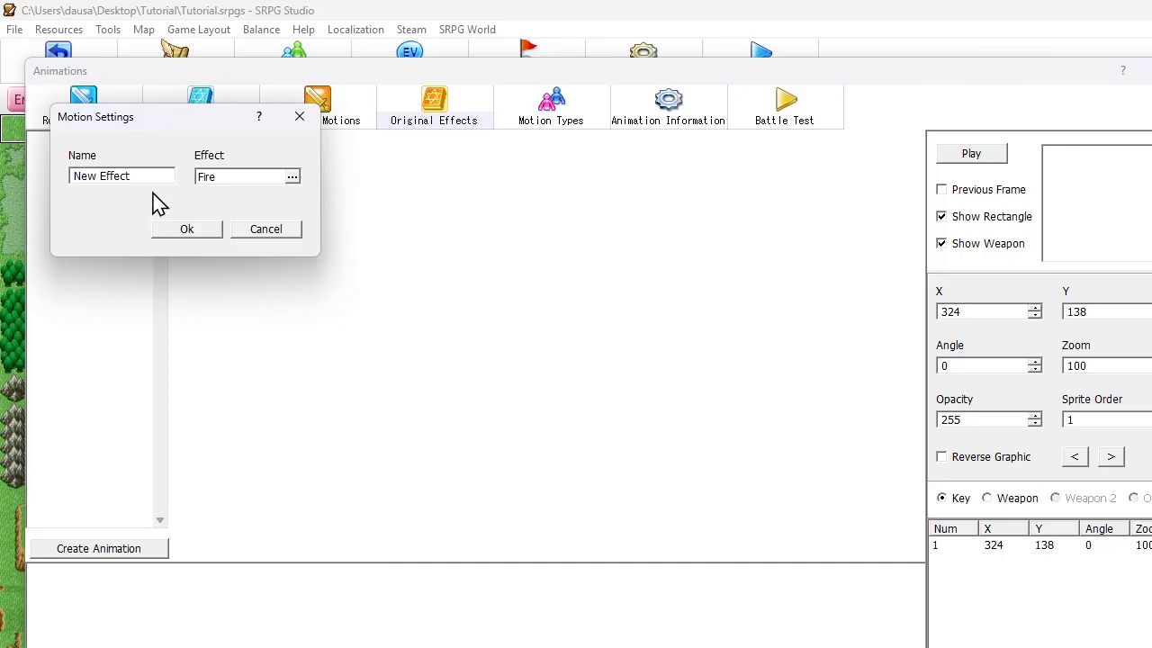
pyautogui.moveTo(151, 176); pyautogui.dragTo(5, 186)
pyautogui.write('Icicle')
pyautogui.click(247, 180)
pyautogui.scroll(-8, 209, 266)
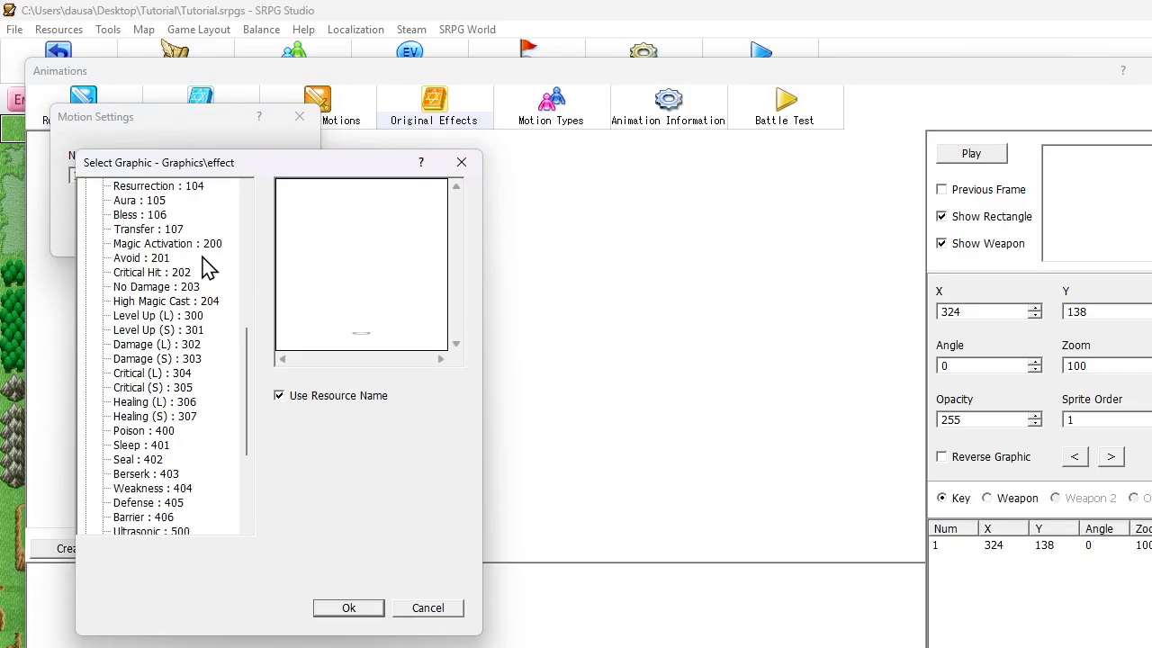
pyautogui.scroll(-4, 207, 265)
pyautogui.click(142, 519)
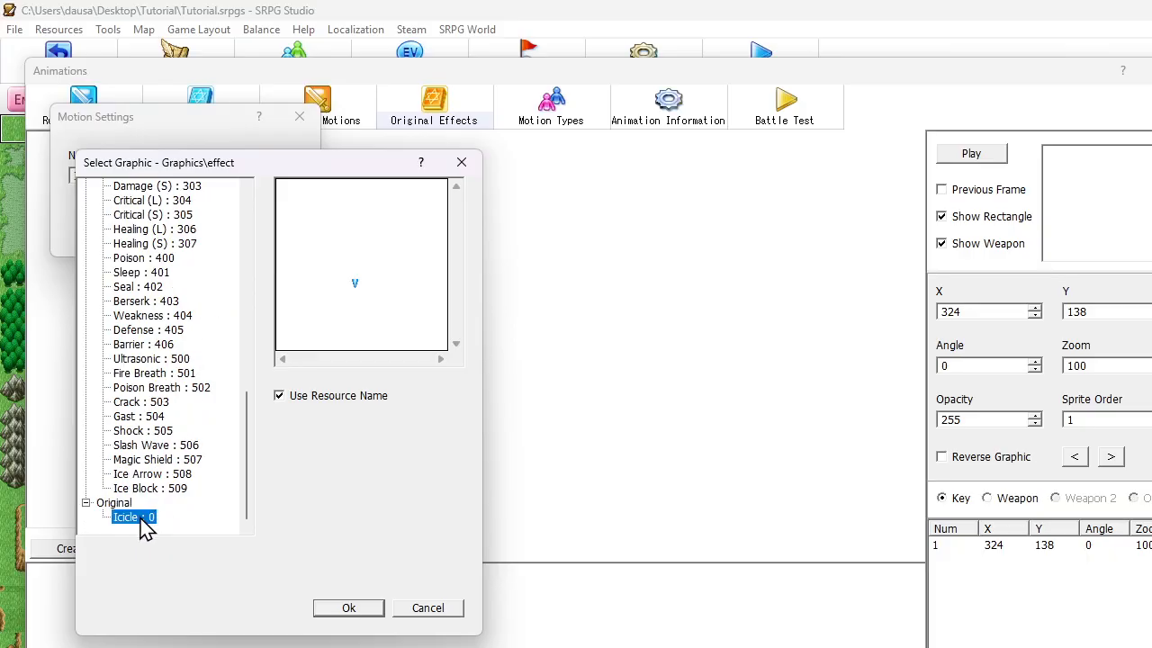
pyautogui.click(353, 610)
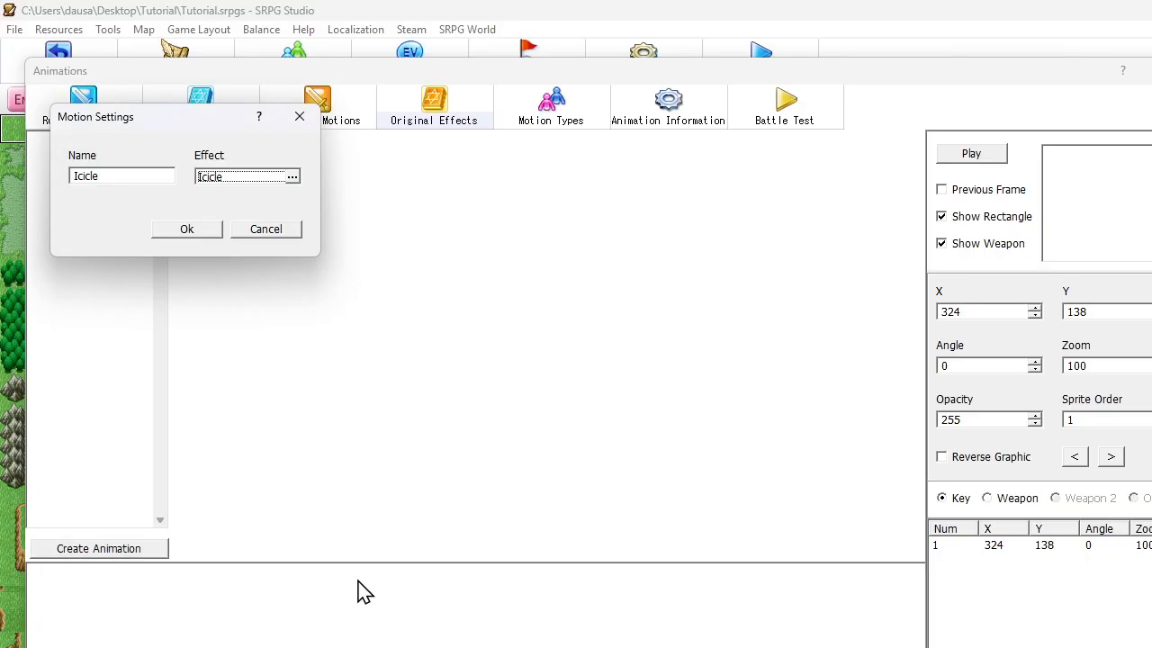
pyautogui.click(212, 232)
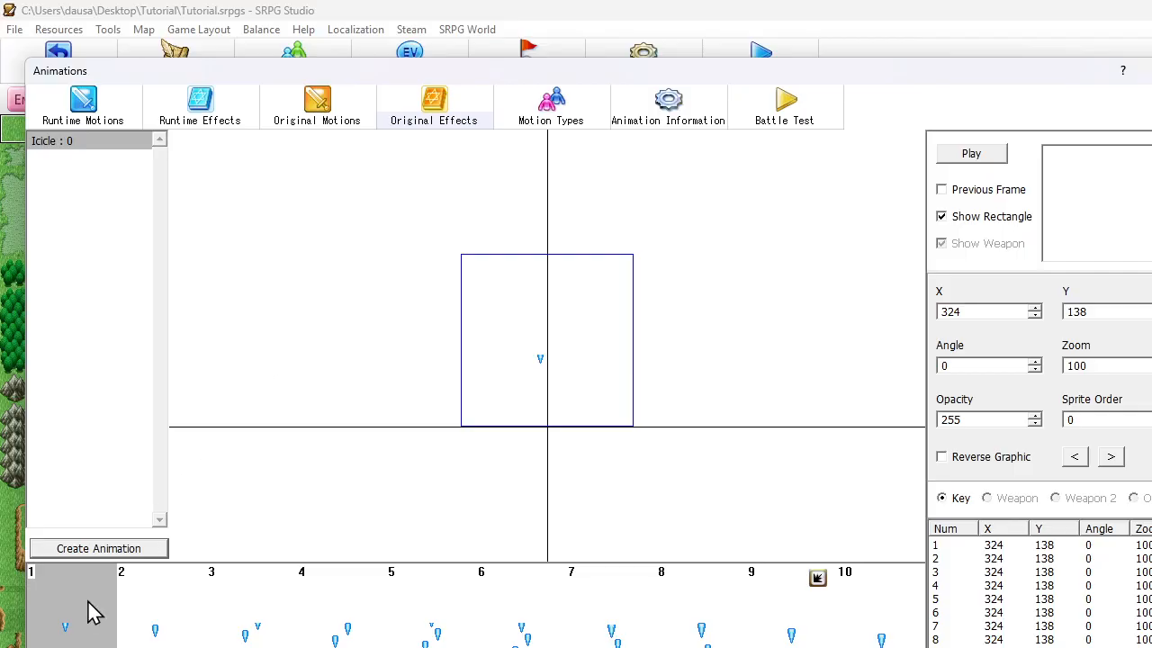
# Step: Step back and forth through the Icicle effect's frames to examine how the icicles move from frame 1 to frame 10
pyautogui.press('Right')
pyautogui.press('Right')
pyautogui.press('Right')
pyautogui.press('Right')
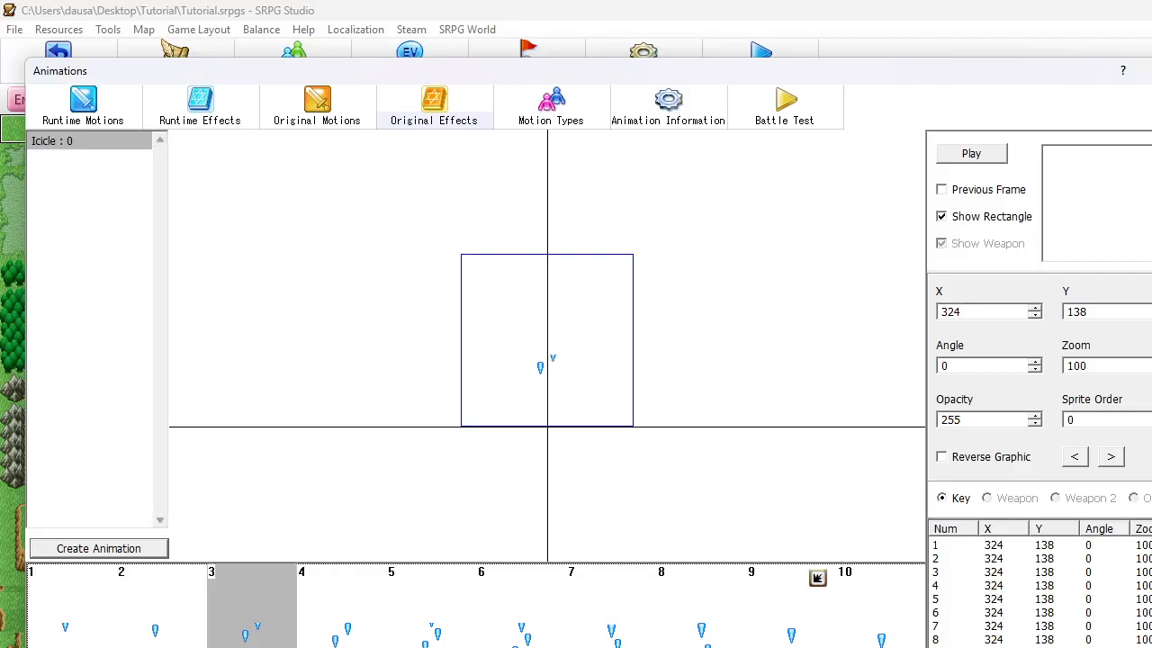
pyautogui.press('Right')
pyautogui.press('Right')
pyautogui.press('Right')
pyautogui.press('Right')
pyautogui.press('Right')
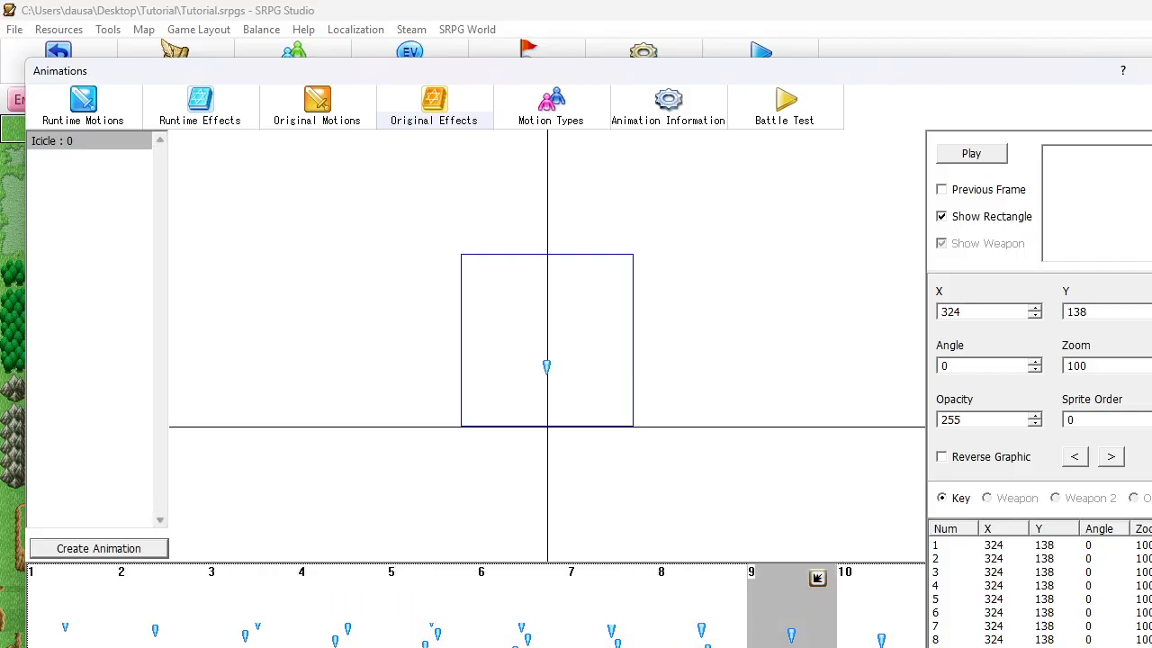
pyautogui.press('Left')
pyautogui.press('Left')
pyautogui.press('Left')
pyautogui.press('Left')
pyautogui.press('Left')
pyautogui.press('Left')
pyautogui.press('Left')
pyautogui.press('Left')
pyautogui.press('Left')
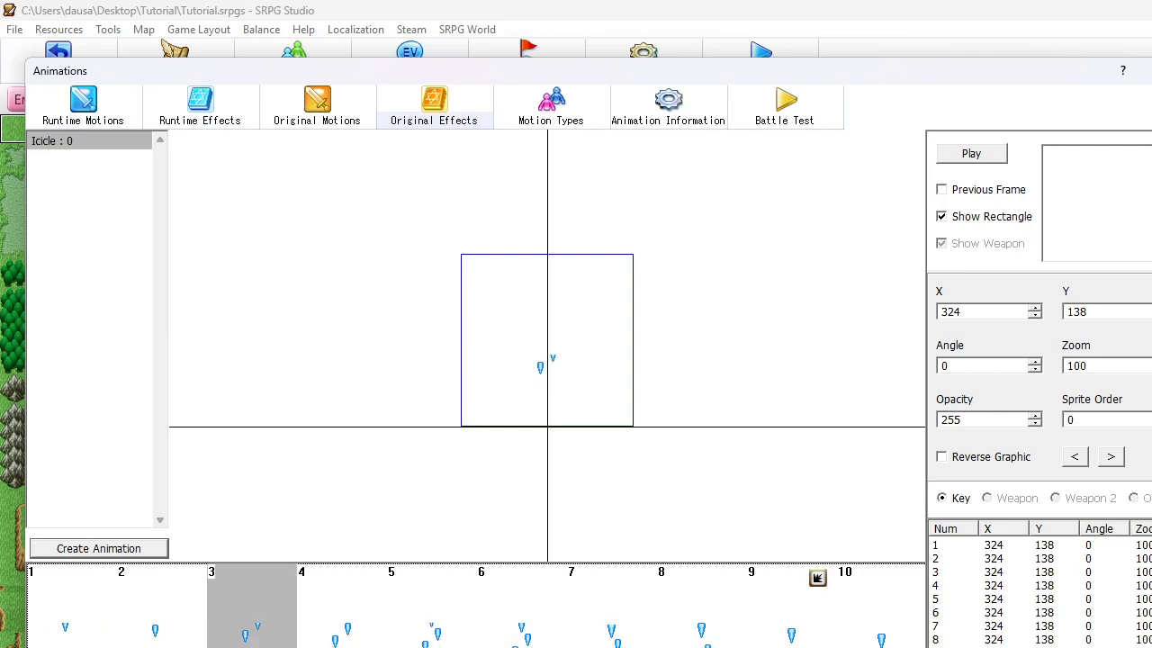
pyautogui.press('Right')
pyautogui.press('Right')
pyautogui.press('Right')
pyautogui.press('Right')
pyautogui.press('Right')
pyautogui.press('Right')
pyautogui.press('Right')
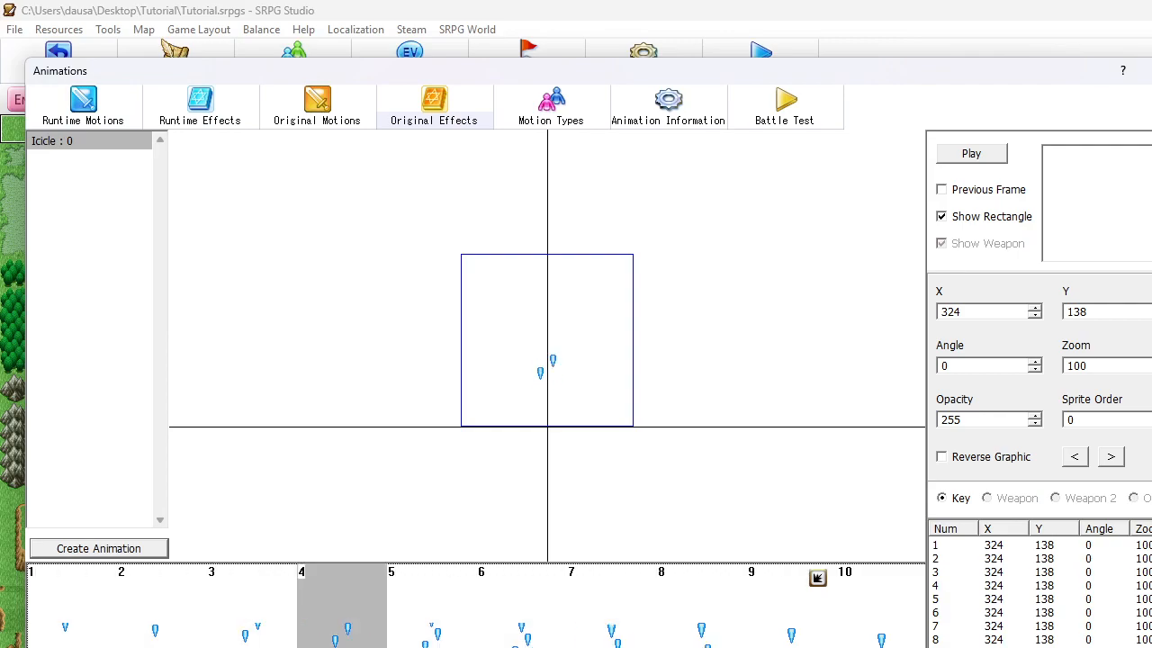
pyautogui.press('Right')
pyautogui.press('Right')
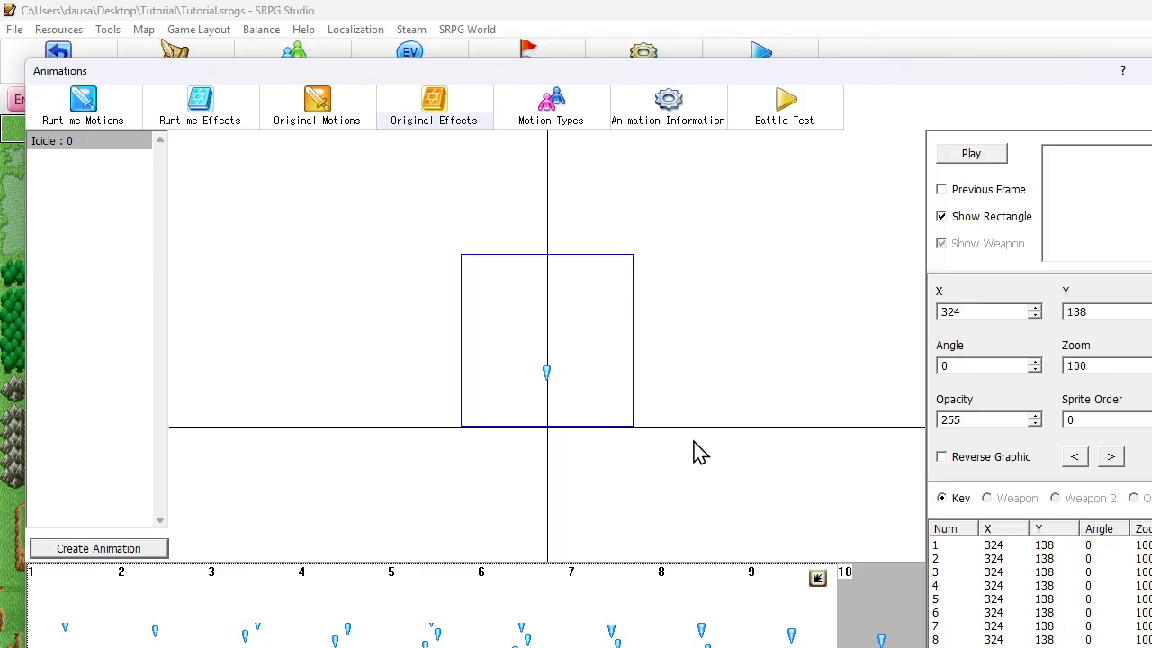
# Step: Set the Icicle effect's size to M in its details
pyautogui.rightClick(106, 146)
pyautogui.click(169, 304)
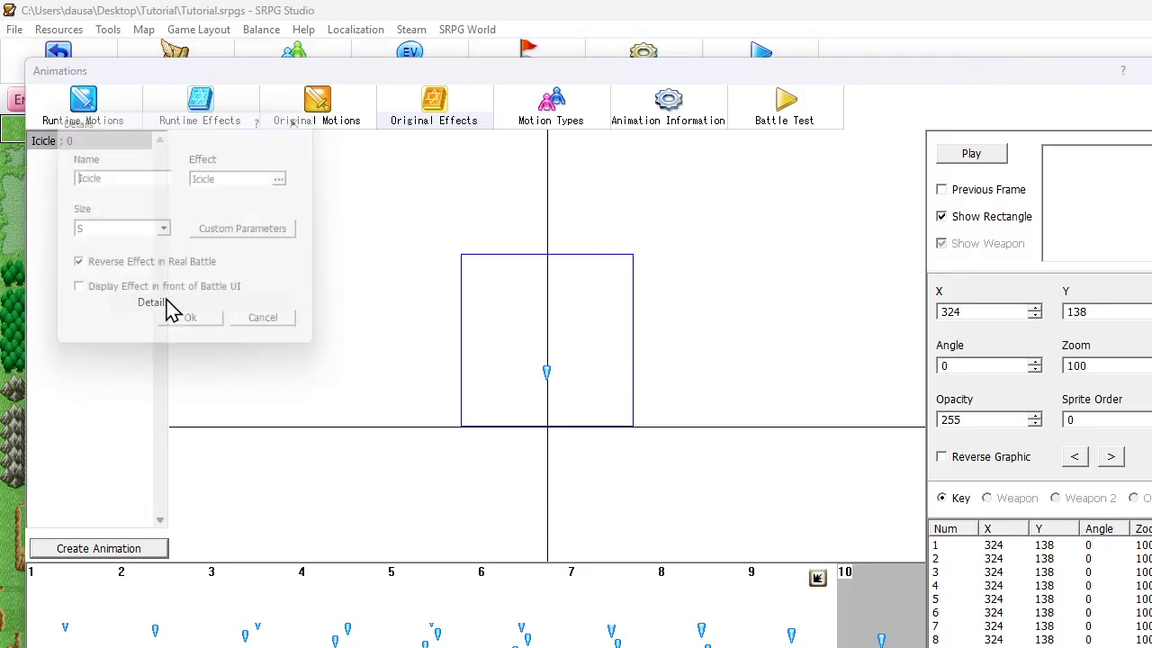
pyautogui.click(121, 231)
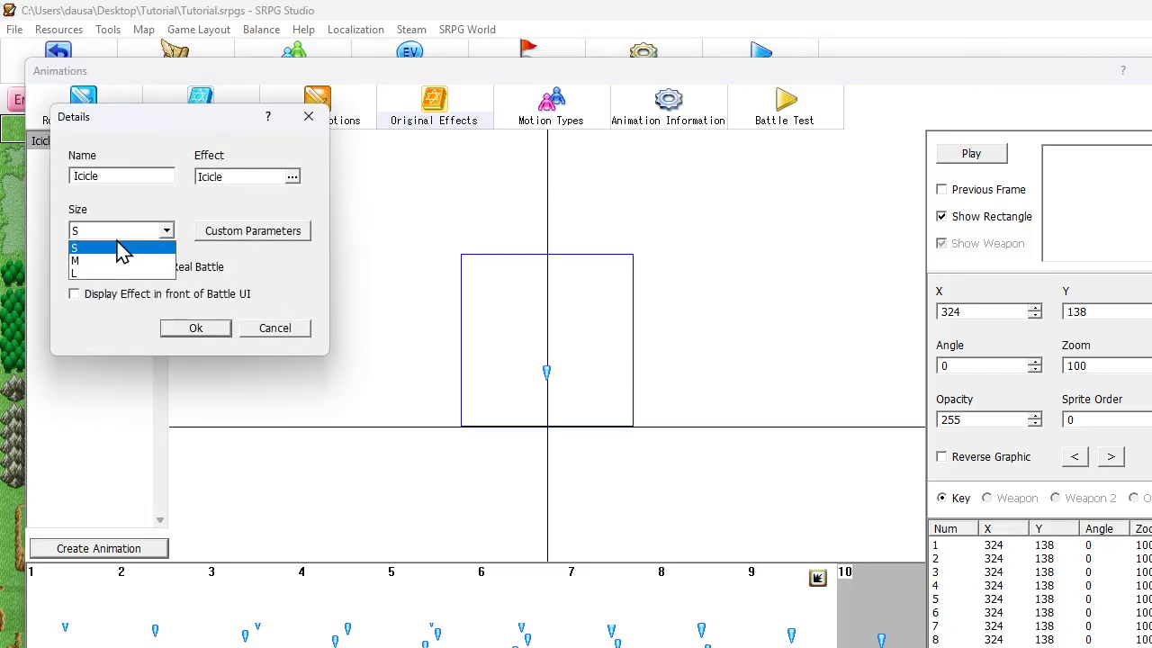
pyautogui.click(121, 260)
pyautogui.click(210, 330)
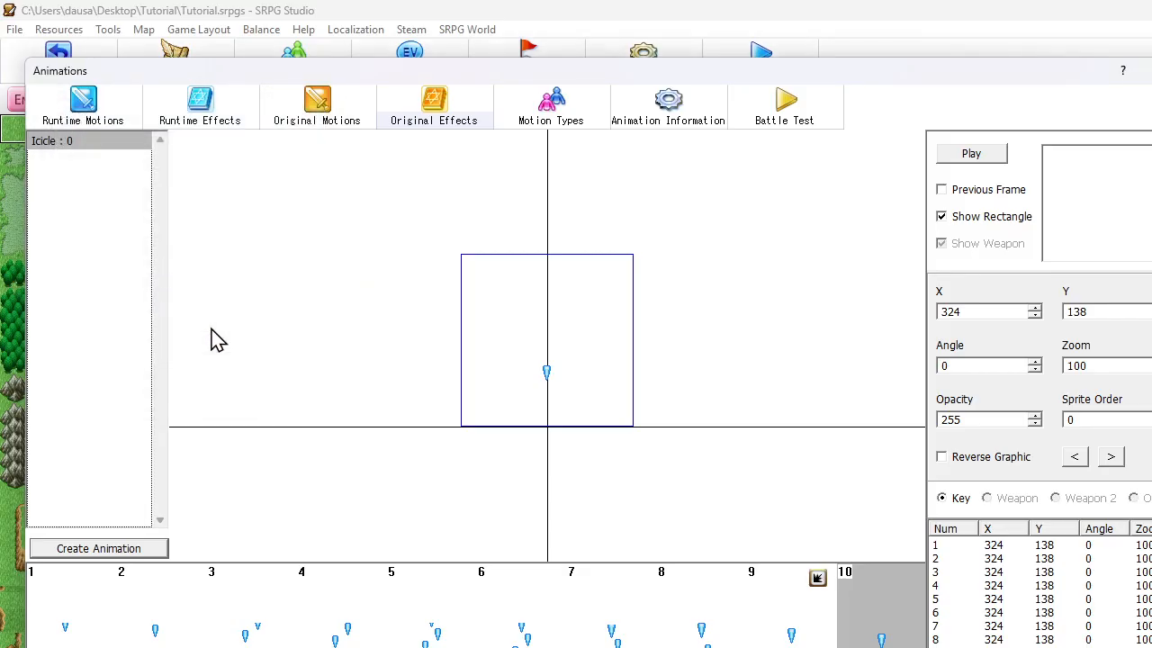
# Step: Set the Icicle effect's size to S in its details
pyautogui.rightClick(51, 144)
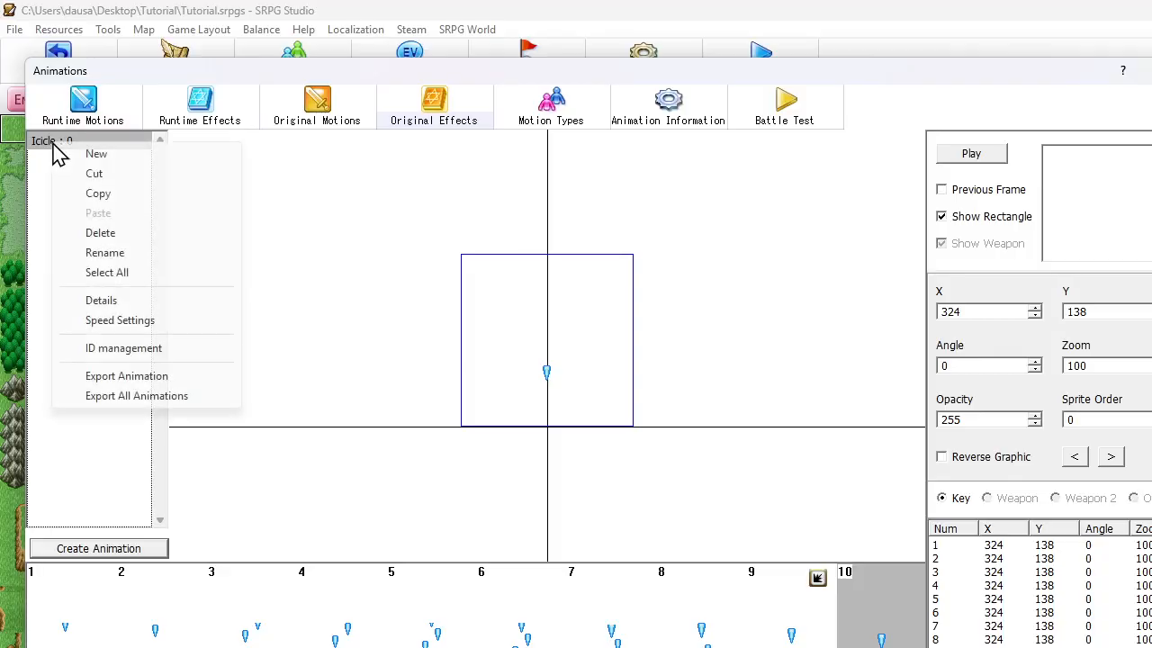
pyautogui.click(117, 302)
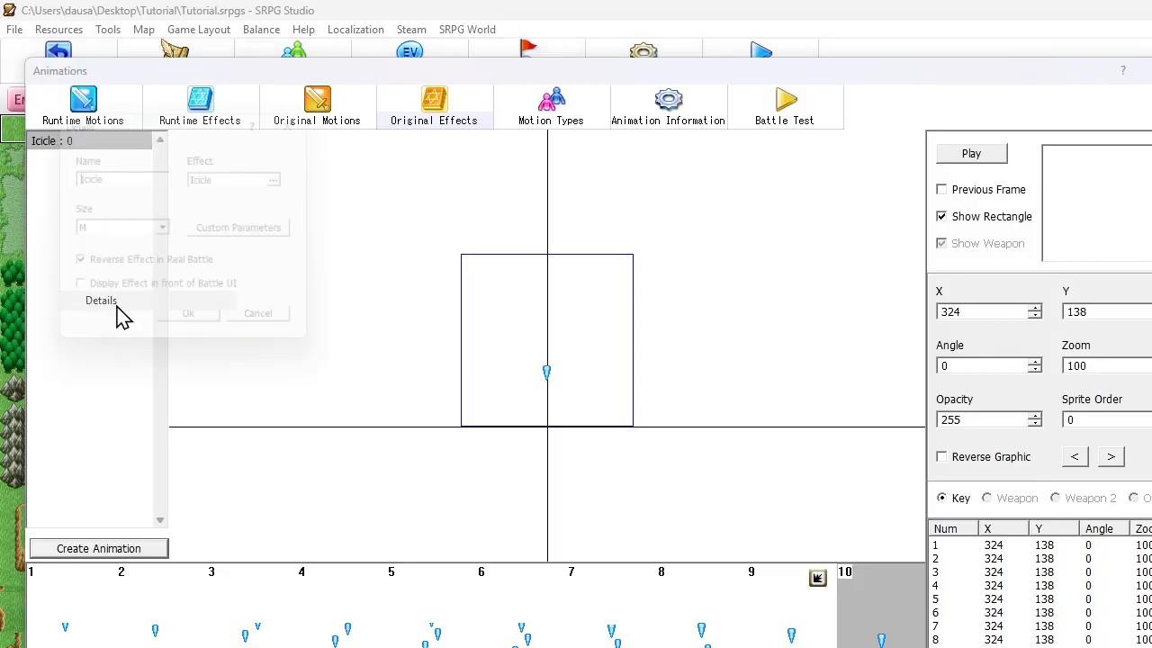
pyautogui.click(135, 232)
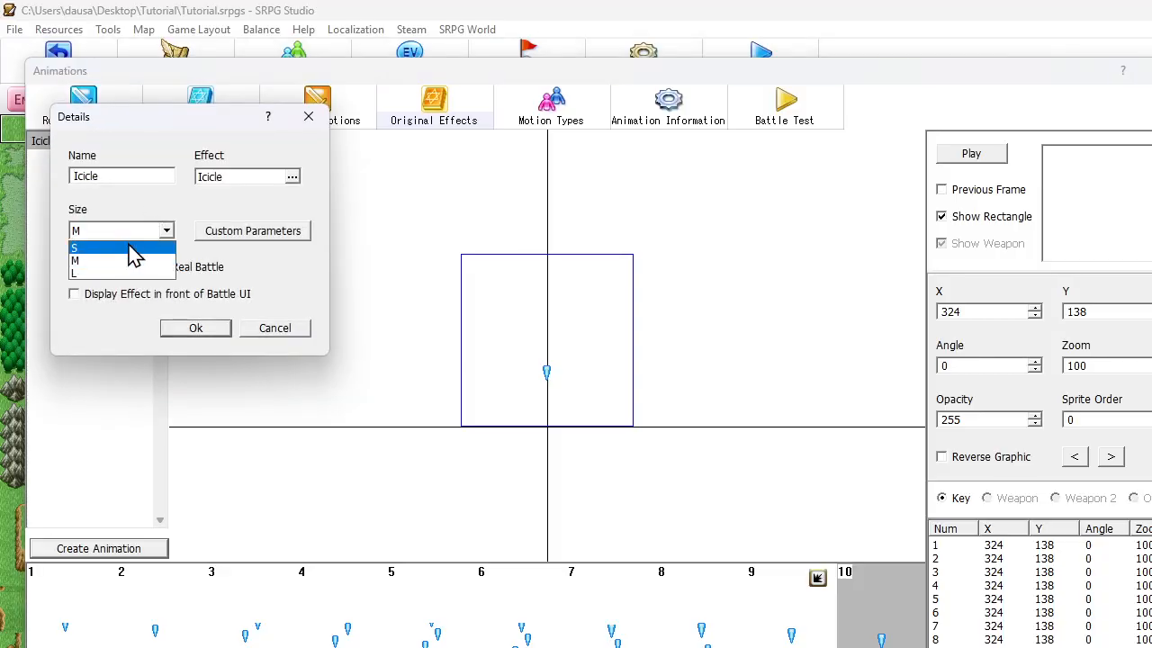
pyautogui.click(125, 256)
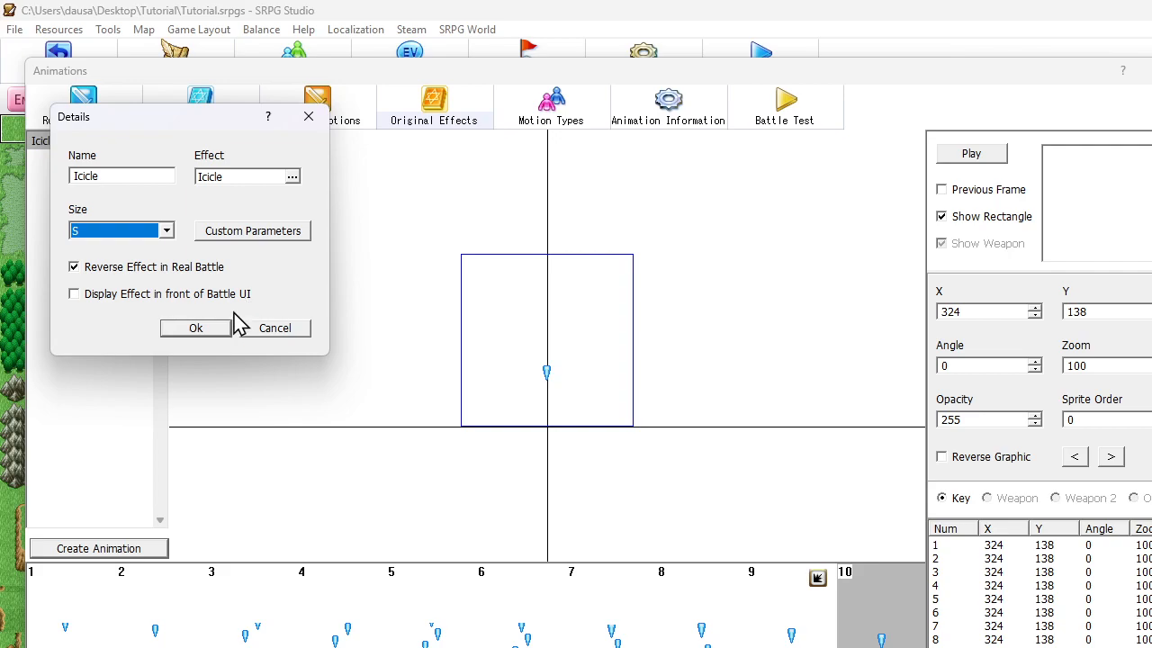
pyautogui.click(206, 331)
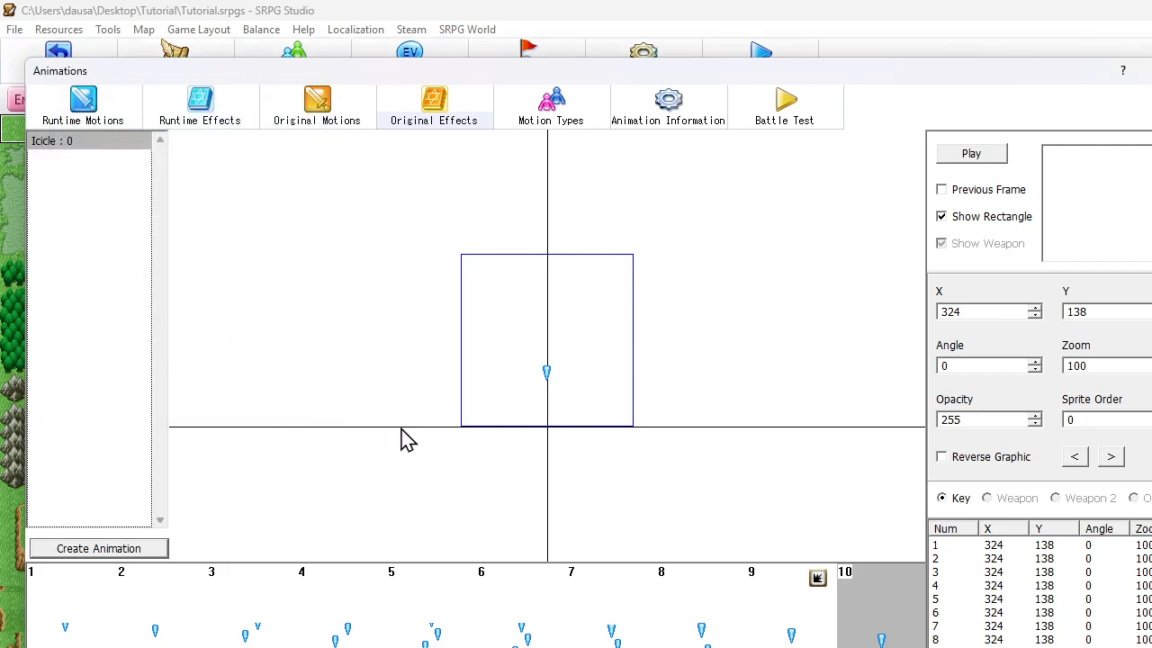
# Step: Play the Icicle effect from frame 1 to preview its speed, finishing with frame 10 selected
pyautogui.click(78, 592)
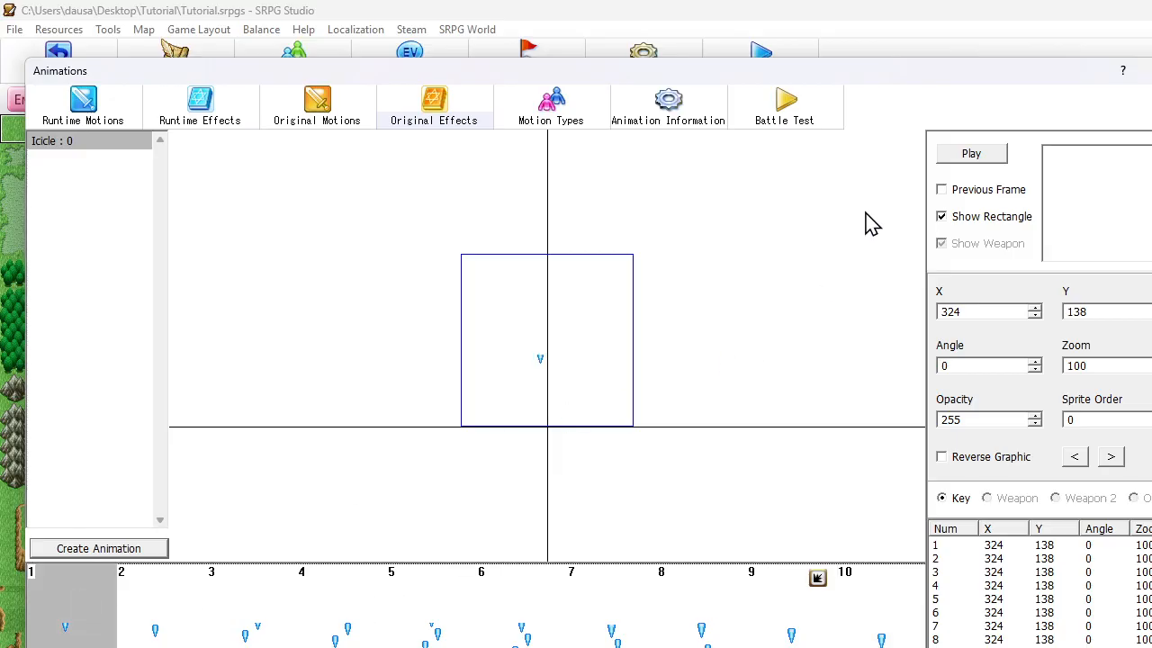
pyautogui.click(987, 156)
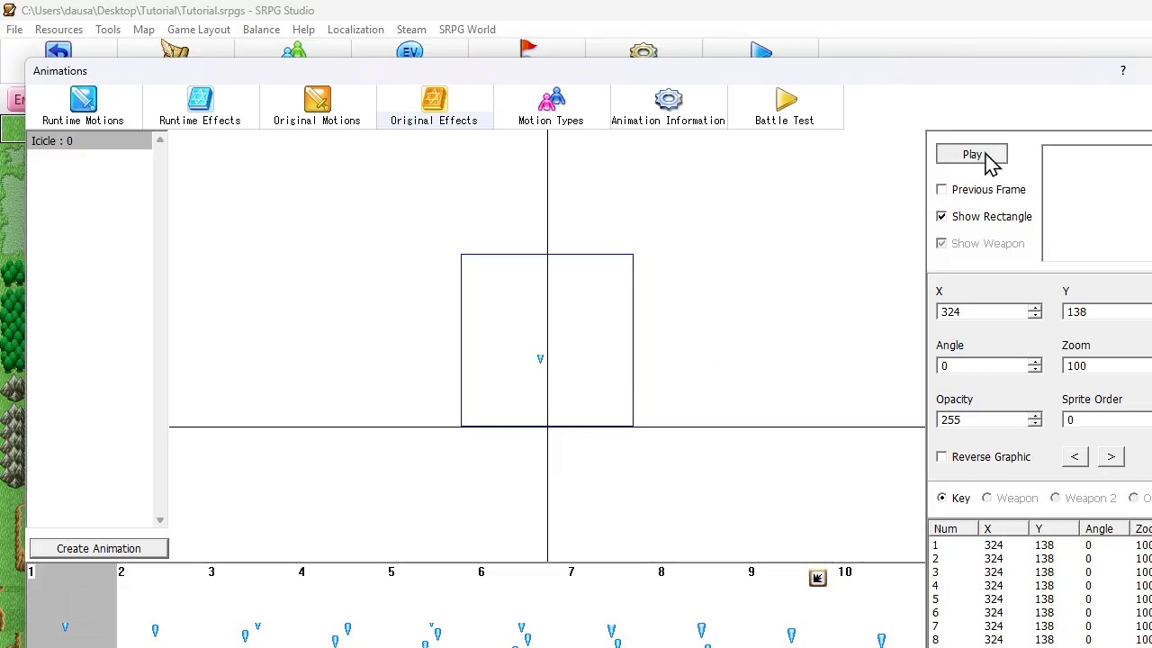
pyautogui.click(987, 155)
pyautogui.click(877, 625)
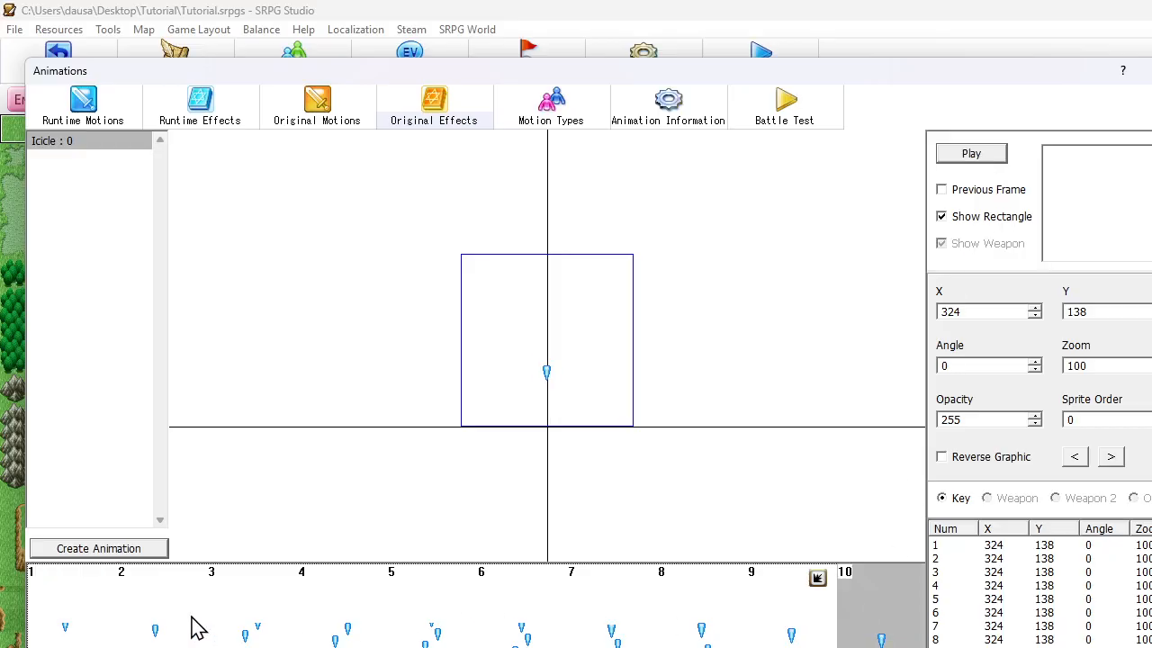
# Step: Open the frame properties of the Icicle effect and set the frame speed of frame 1 to 4
pyautogui.doubleClick(51, 622)
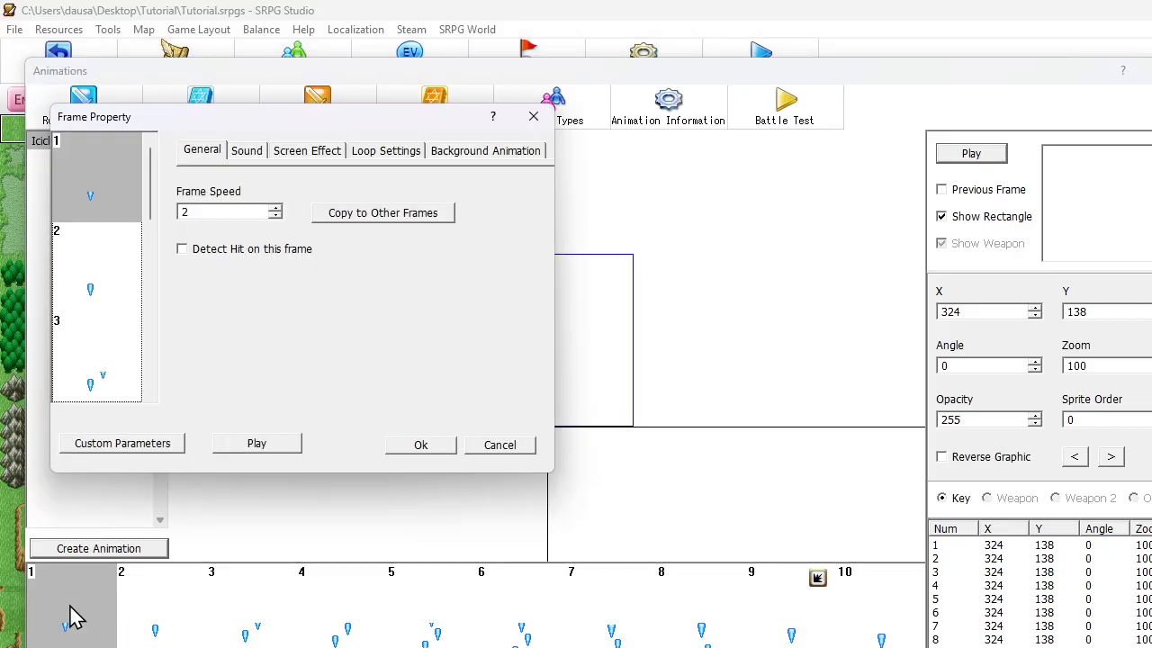
pyautogui.click(511, 443)
pyautogui.doubleClick(96, 595)
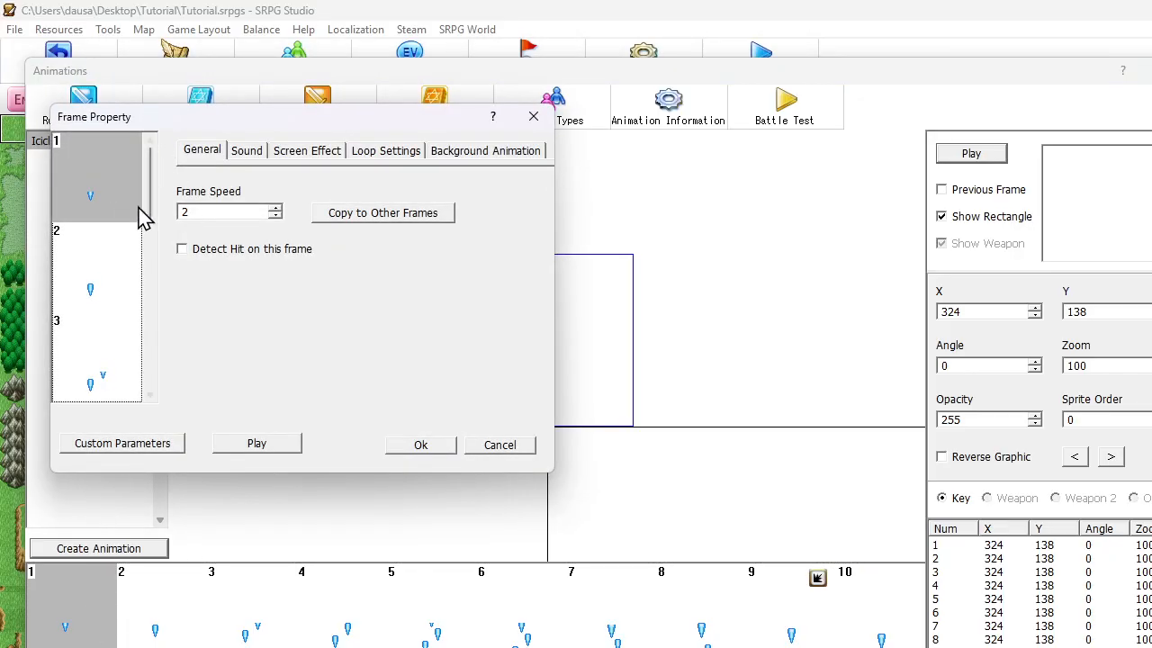
pyautogui.click(126, 261)
pyautogui.click(102, 355)
pyautogui.click(107, 177)
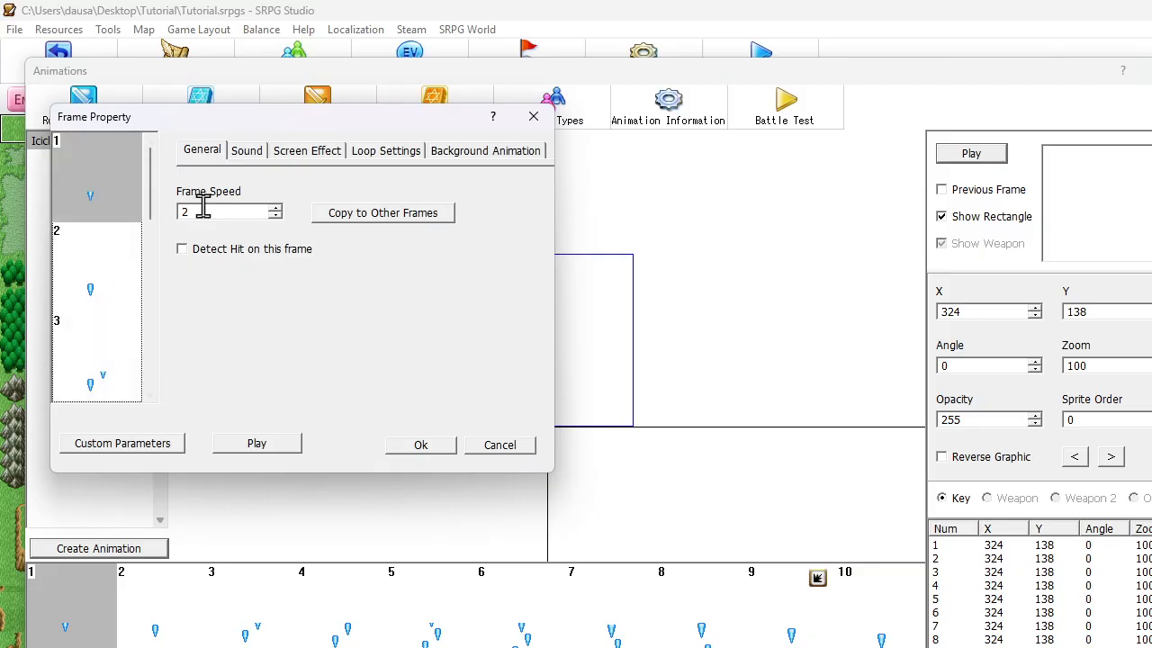
pyautogui.moveTo(203, 208); pyautogui.dragTo(4, 227)
pyautogui.write('4')
# Step: Set the frame speed of frames 2 and 3 to 4
pyautogui.click(120, 277)
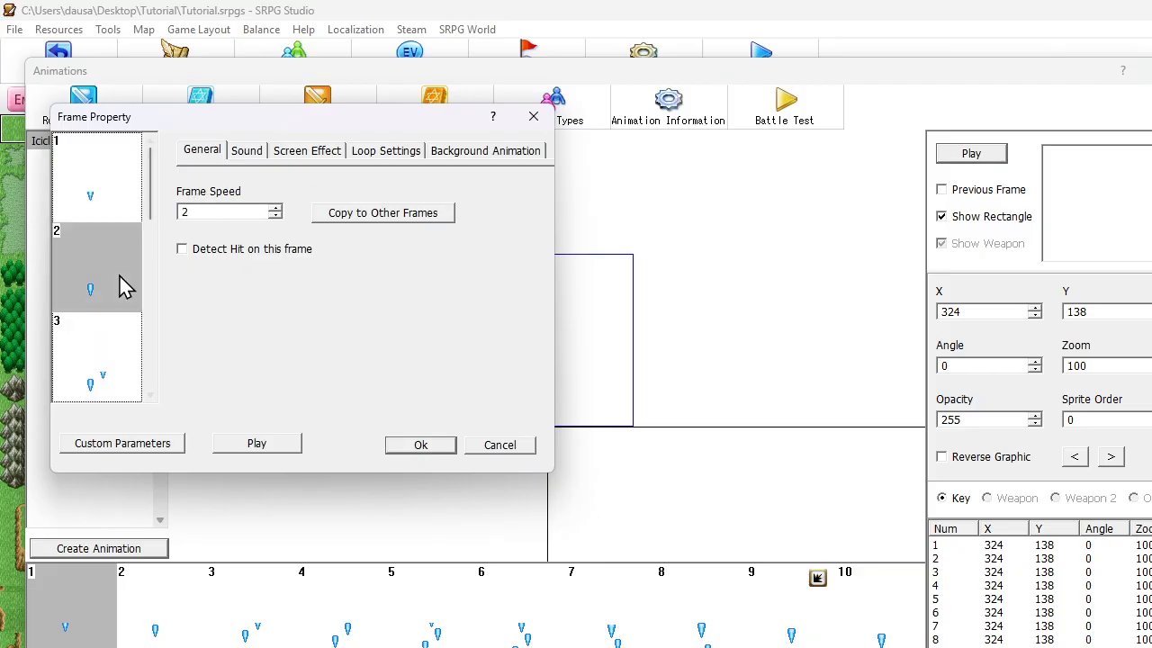
pyautogui.moveTo(203, 210); pyautogui.dragTo(96, 229)
pyautogui.write('4')
pyautogui.scroll(-1, 97, 270)
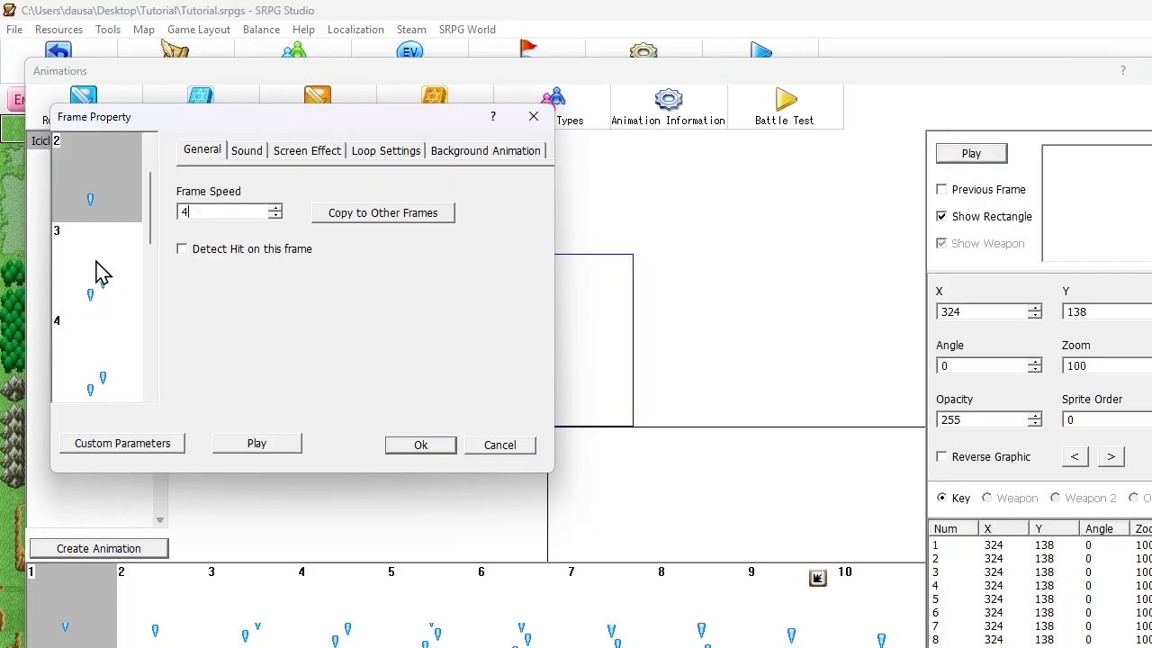
pyautogui.click(96, 270)
pyautogui.moveTo(191, 208); pyautogui.dragTo(59, 228)
pyautogui.write('4')
# Step: Set the frame speed of frames 4 and 5 to 4
pyautogui.click(109, 349)
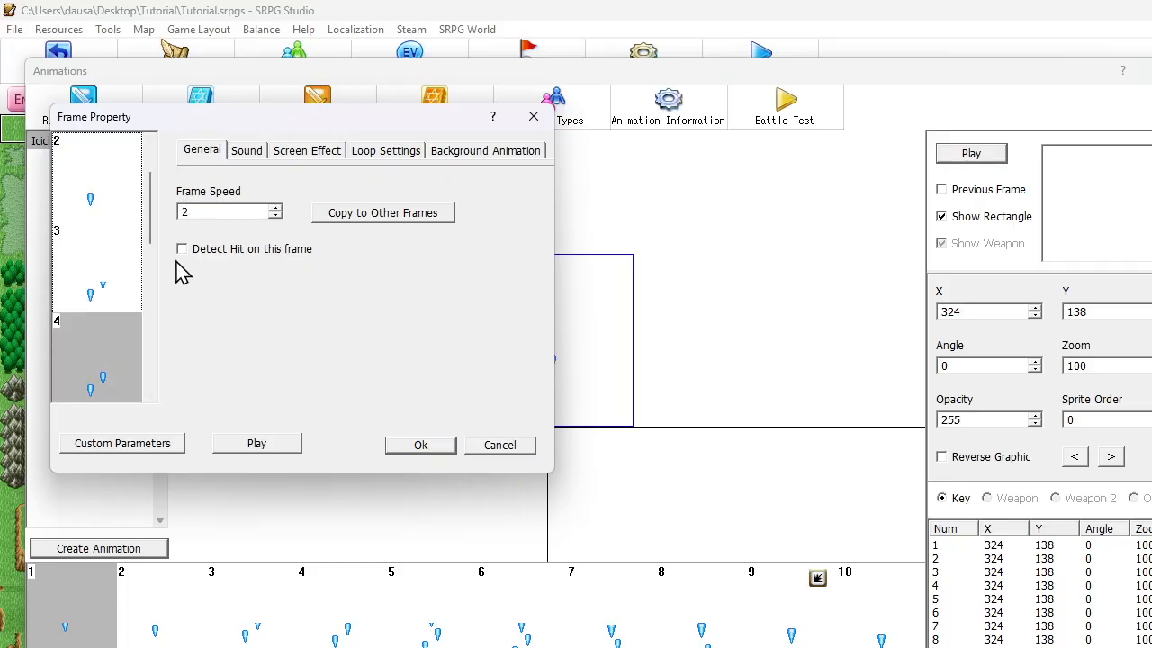
pyautogui.moveTo(190, 217); pyautogui.dragTo(108, 231)
pyautogui.write('4')
pyautogui.scroll(-1, 111, 240)
pyautogui.scroll(-1, 111, 240)
pyautogui.click(109, 267)
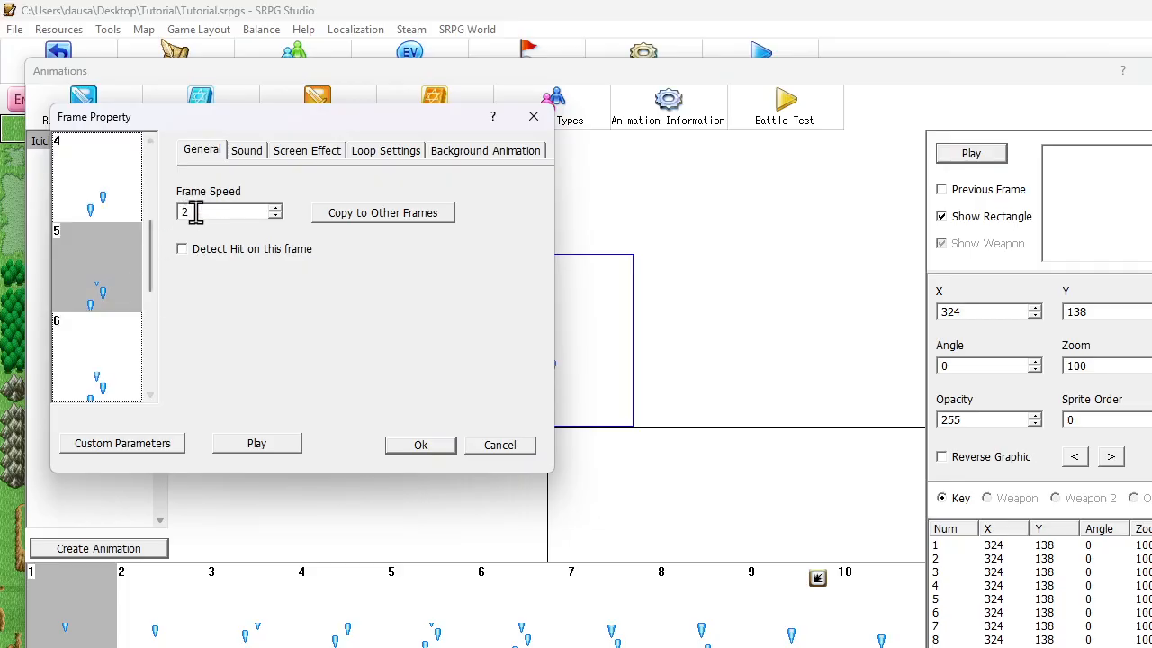
pyautogui.moveTo(194, 211); pyautogui.dragTo(109, 235)
pyautogui.write('4')
# Step: Set the frame speed of frames 6, 7 and 8 to 4
pyautogui.click(102, 352)
pyautogui.moveTo(213, 212); pyautogui.dragTo(108, 235)
pyautogui.write('4')
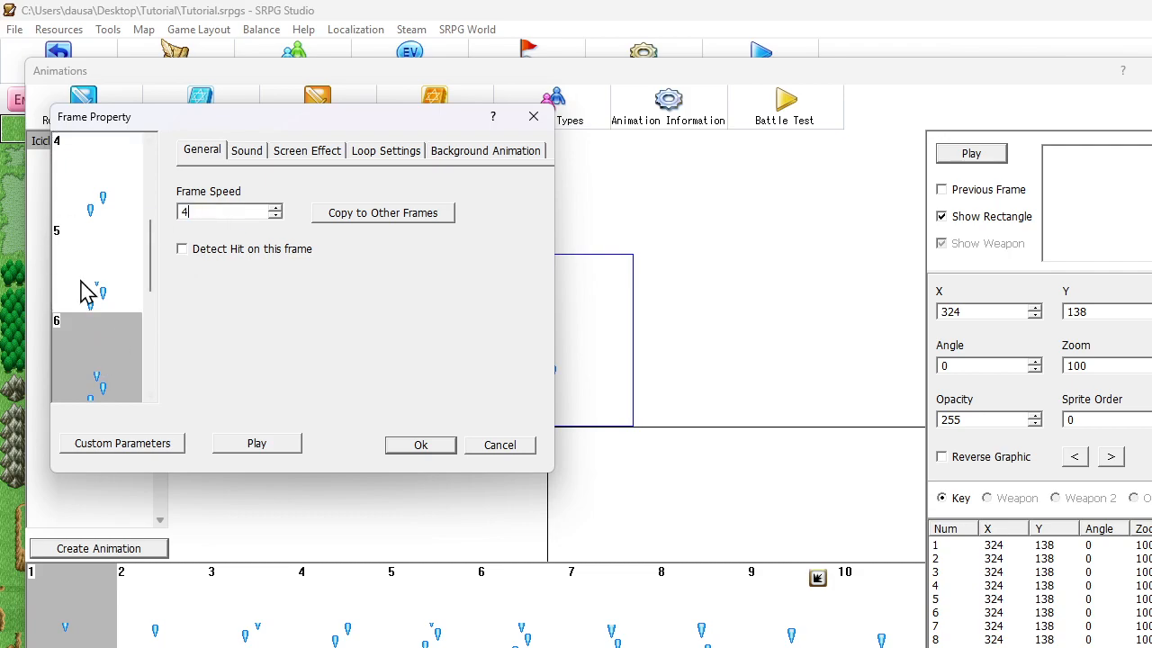
pyautogui.scroll(-1, 97, 294)
pyautogui.click(101, 297)
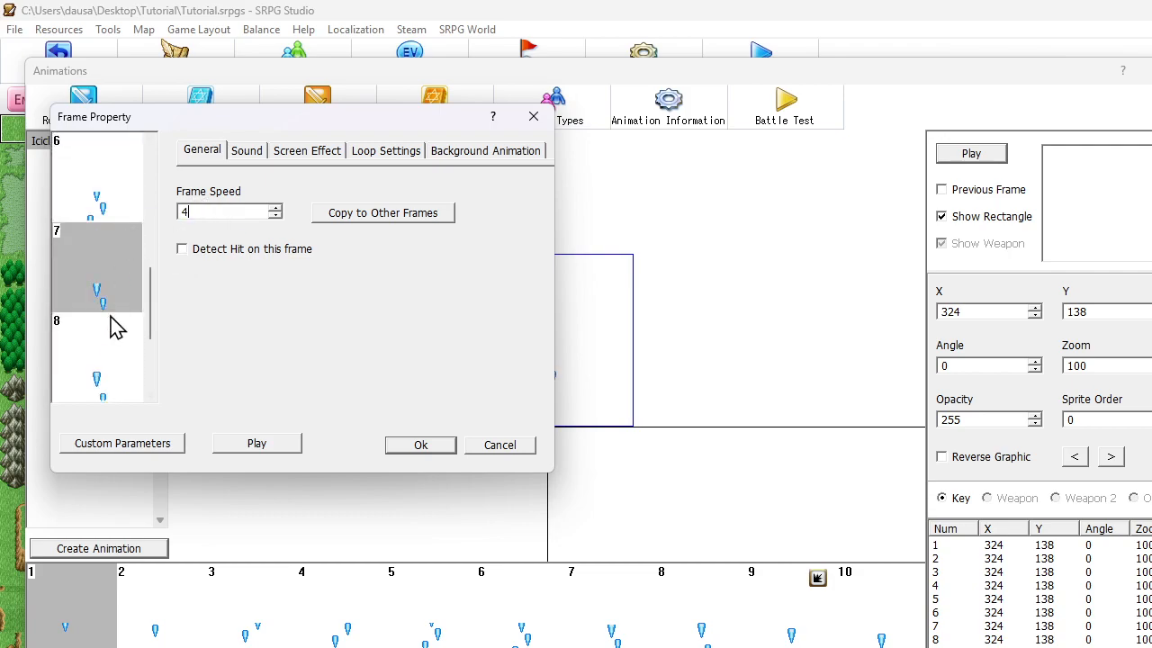
pyautogui.click(114, 347)
pyautogui.doubleClick(190, 212)
pyautogui.write('4')
# Step: Set the frame speed of frames 9 and 10 to 4
pyautogui.scroll(-2, 104, 288)
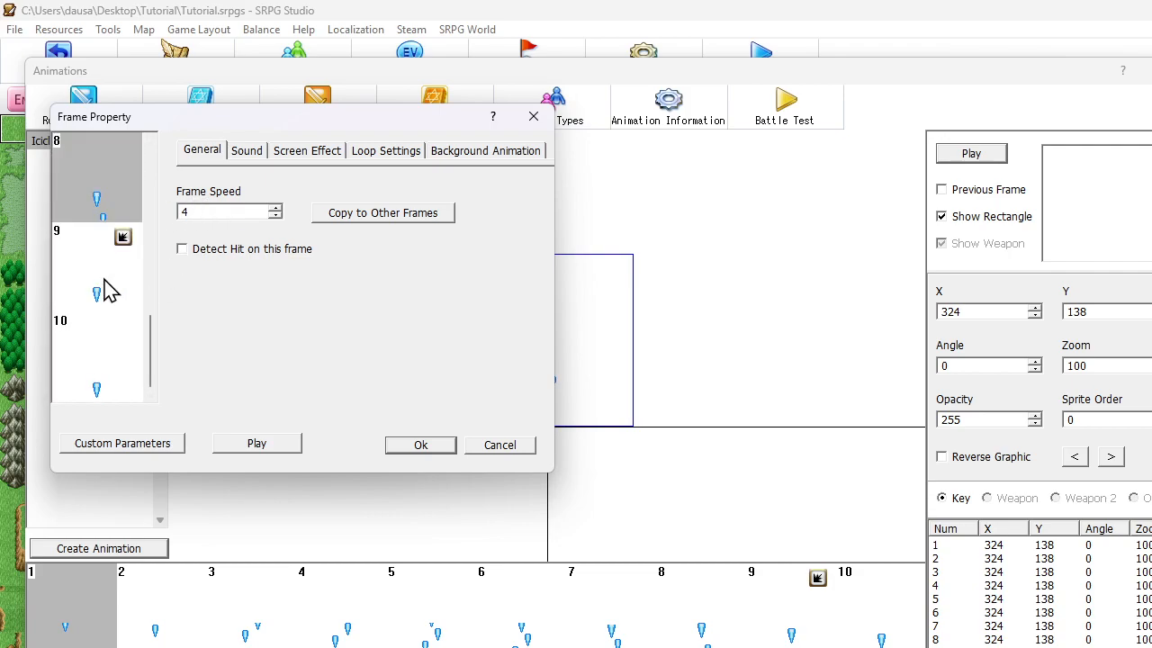
pyautogui.click(104, 290)
pyautogui.doubleClick(185, 213)
pyautogui.write('4')
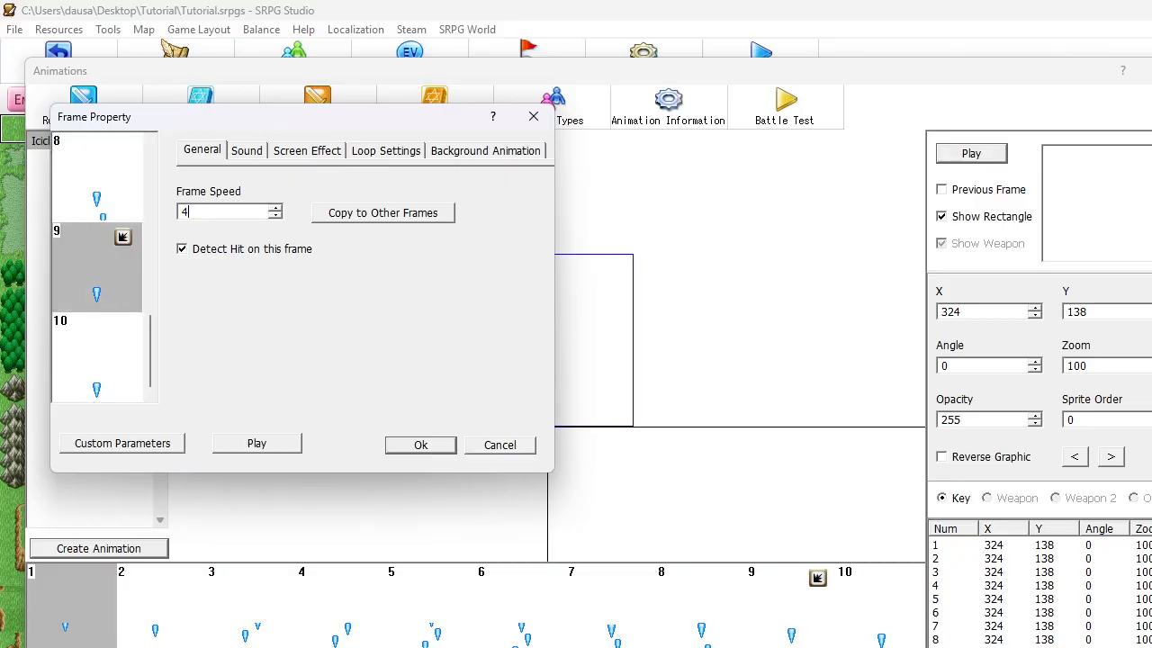
pyautogui.click(104, 324)
pyautogui.doubleClick(194, 212)
pyautogui.write('4')
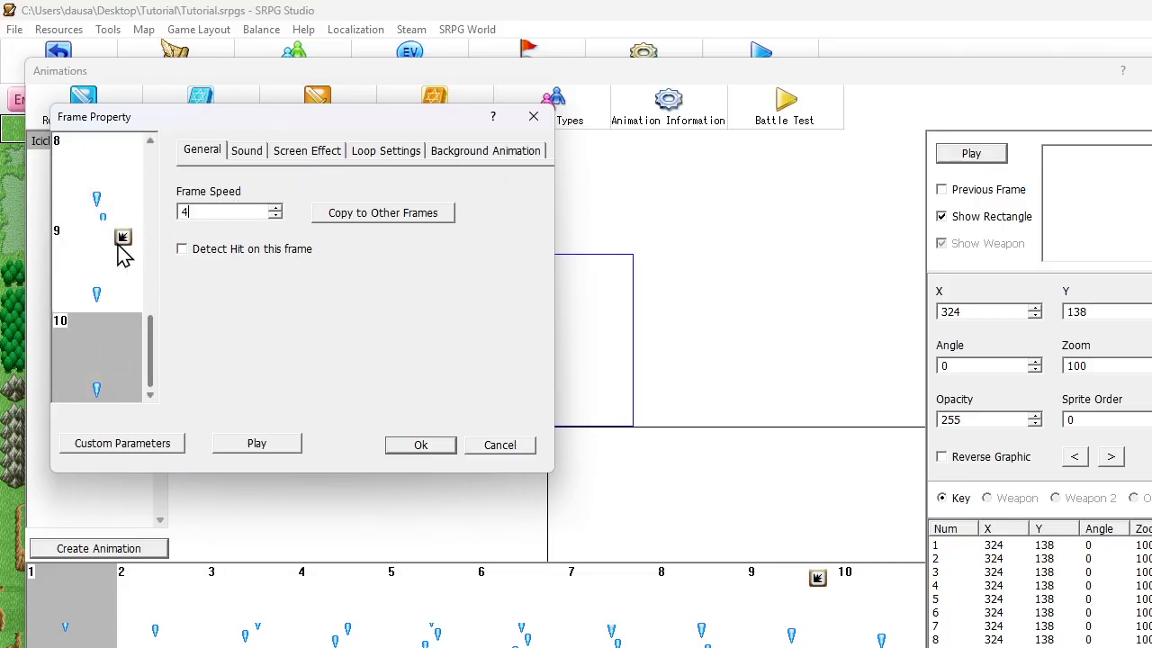
pyautogui.click(61, 368)
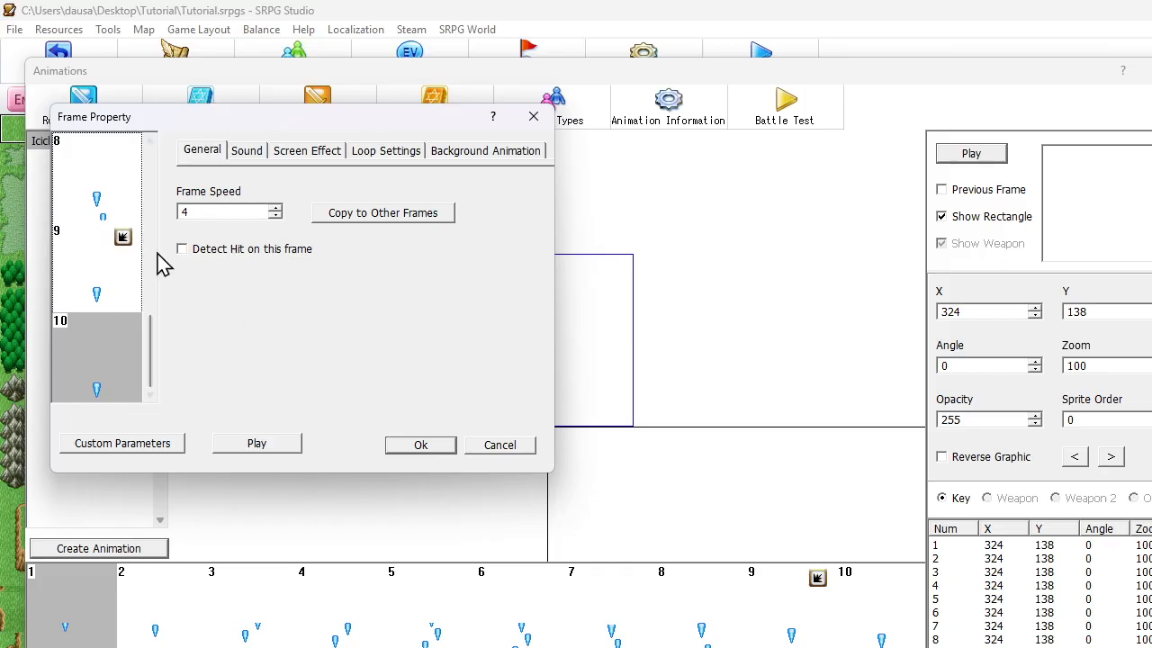
# Step: Set the frame speed of frame 10 to 15 and preview the Icicle animation from frame 1
pyautogui.doubleClick(212, 210)
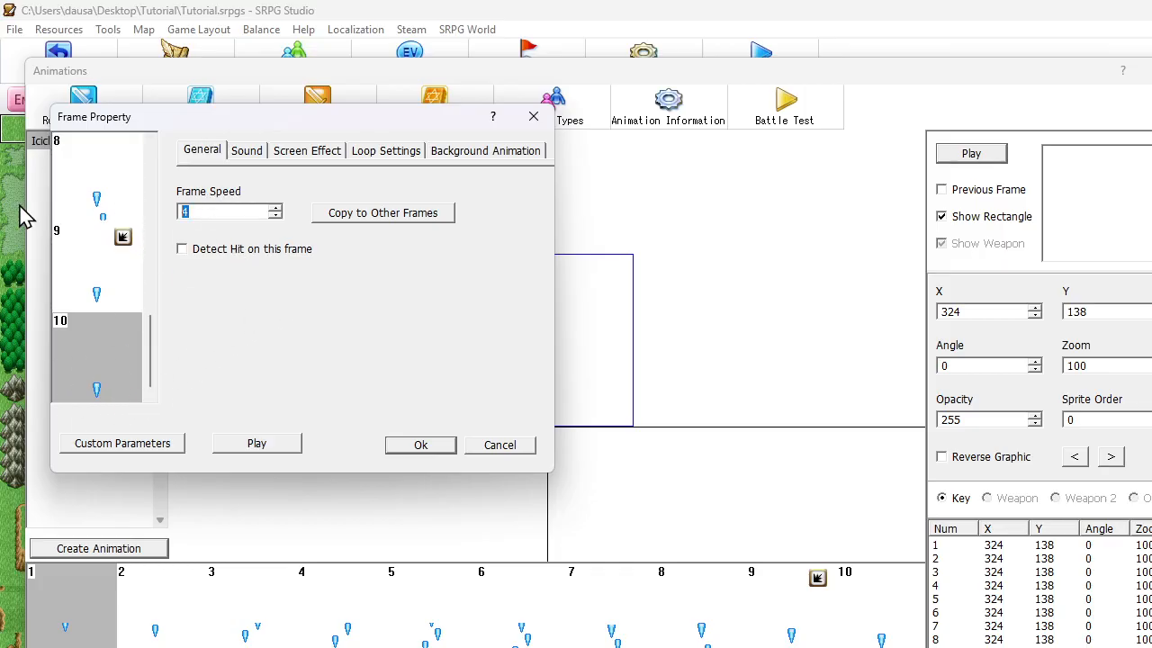
pyautogui.write('15')
pyautogui.click(416, 447)
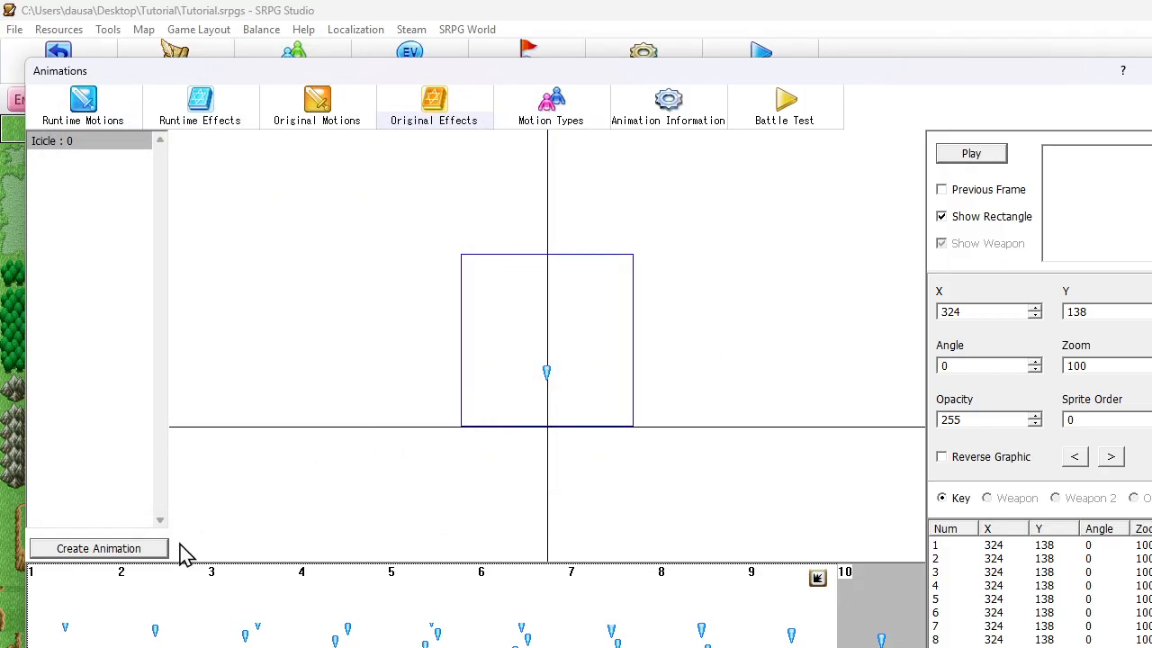
pyautogui.click(104, 578)
pyautogui.click(945, 160)
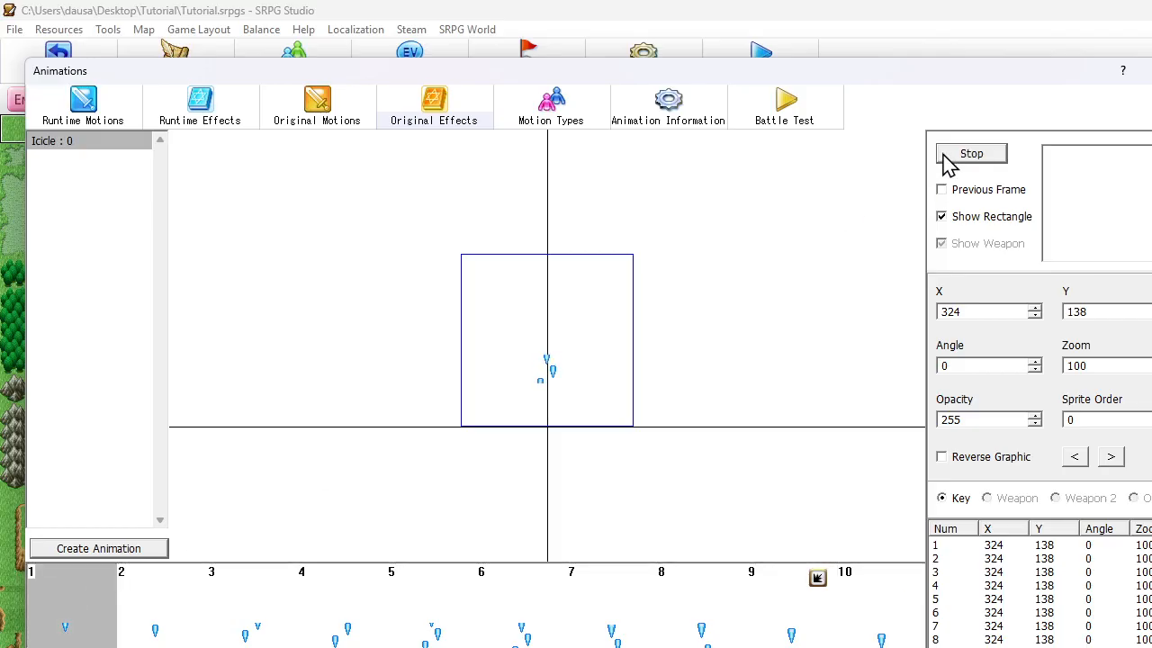
# Step: Set the frame speed of frame 10 to 20 and preview the animation again
pyautogui.doubleClick(885, 619)
pyautogui.doubleClick(231, 213)
pyautogui.write('20')
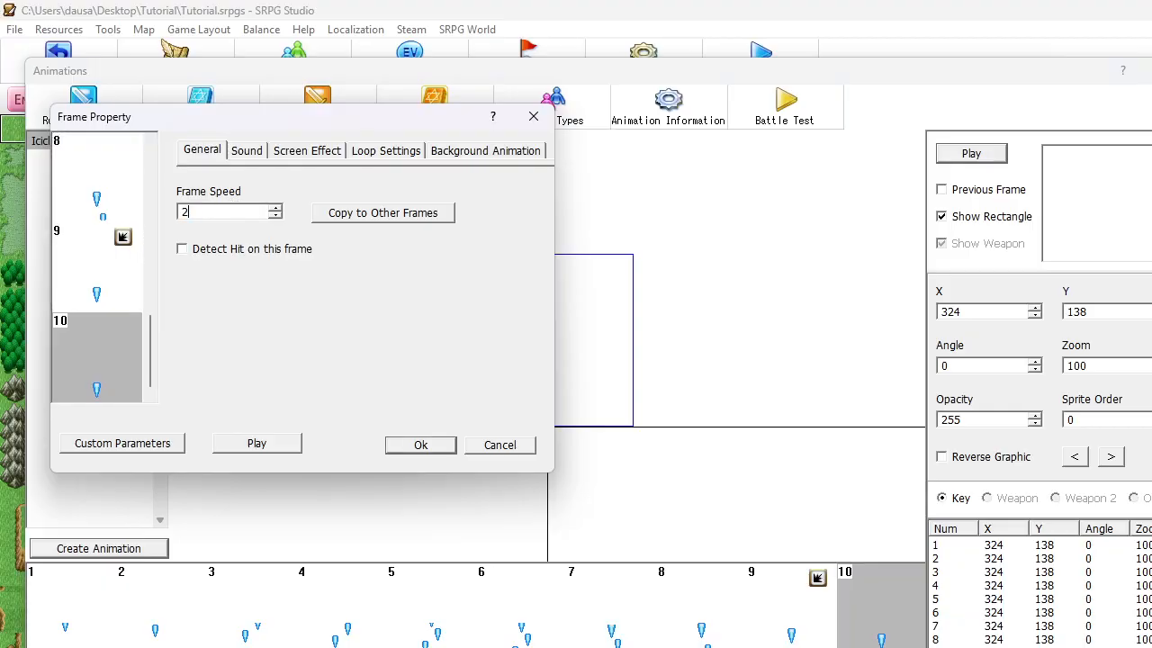
pyautogui.press('Return')
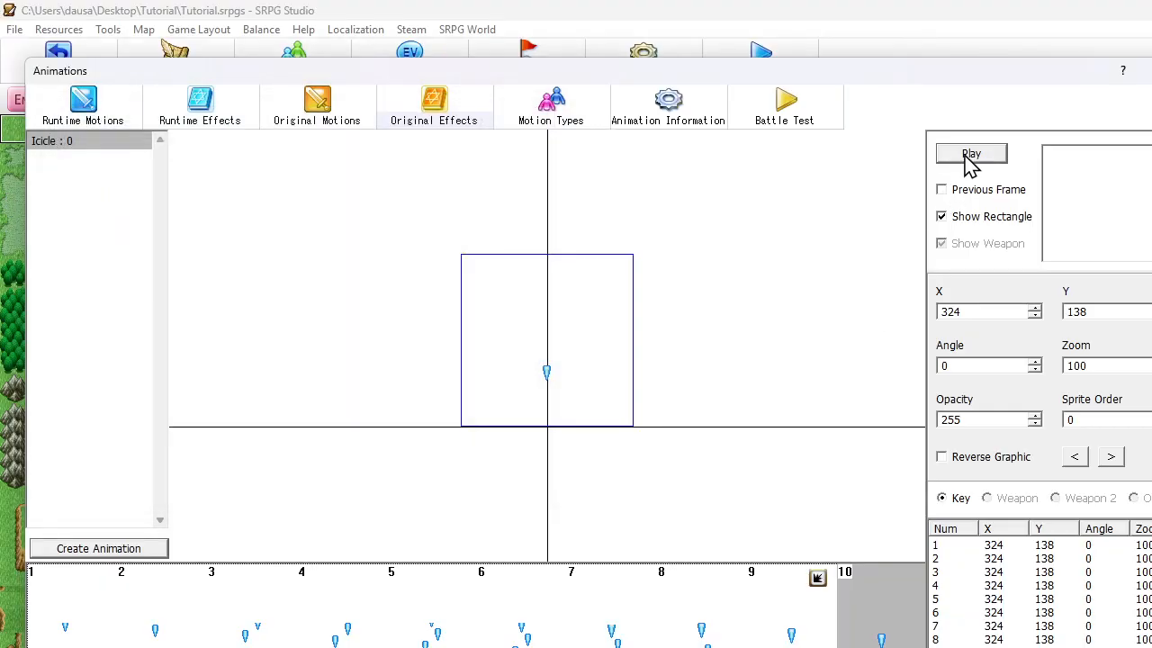
pyautogui.click(970, 155)
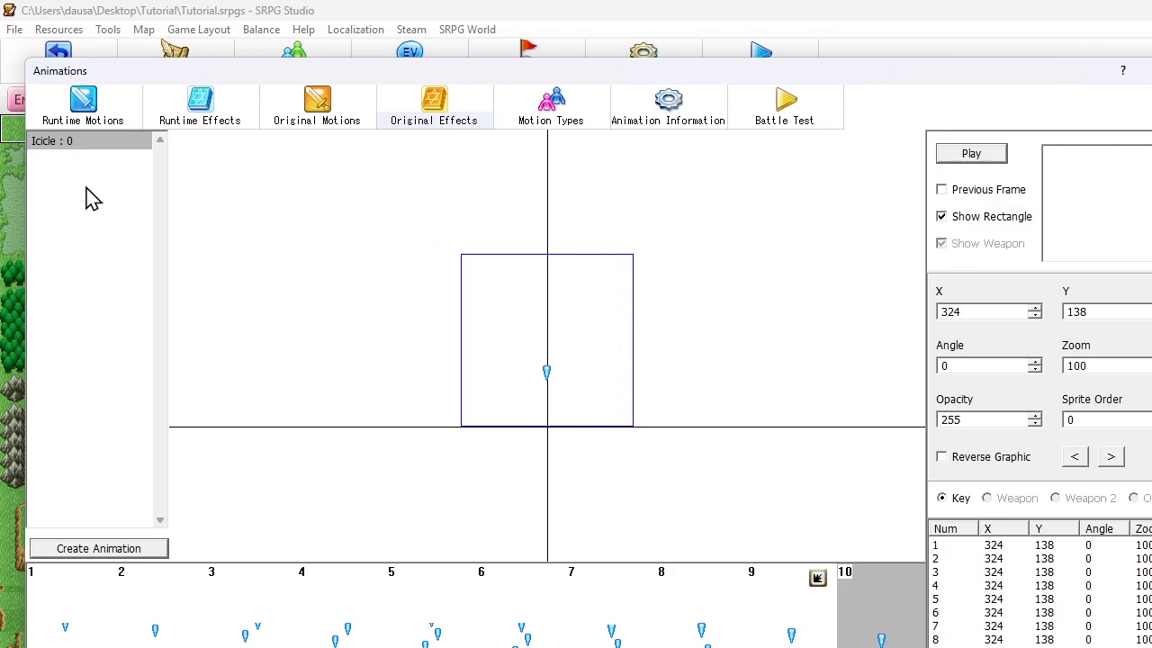
# Step: Audition the built-in Ice sound (601), assign it as the sound of frame 1, and preview the animation
pyautogui.doubleClick(86, 619)
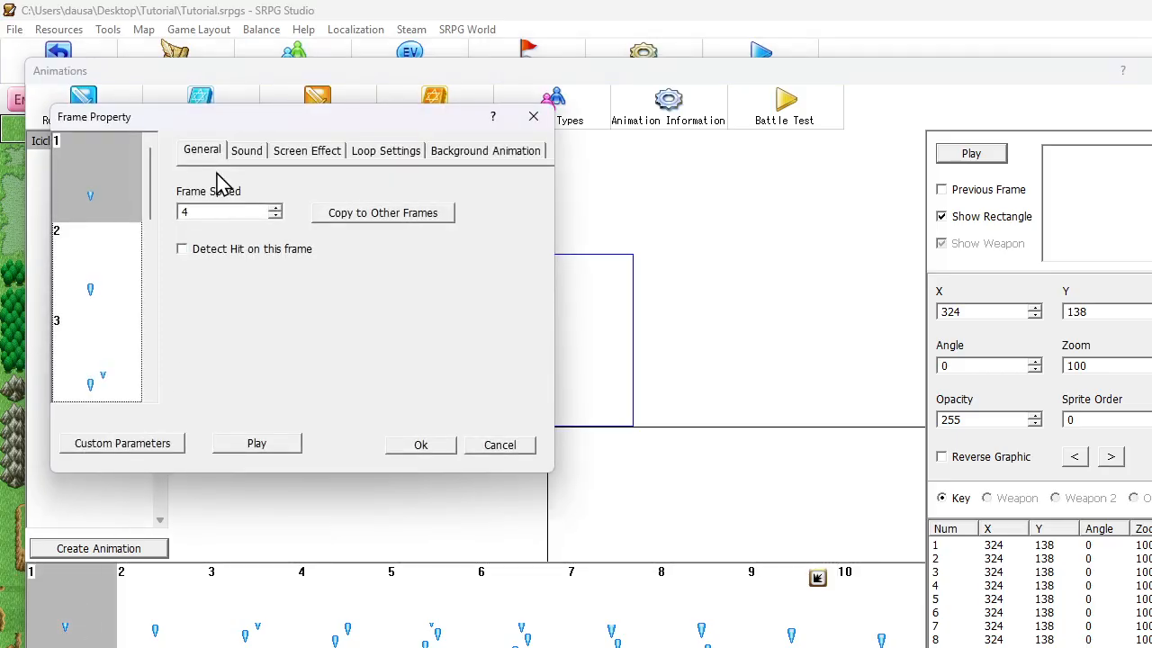
pyautogui.click(240, 155)
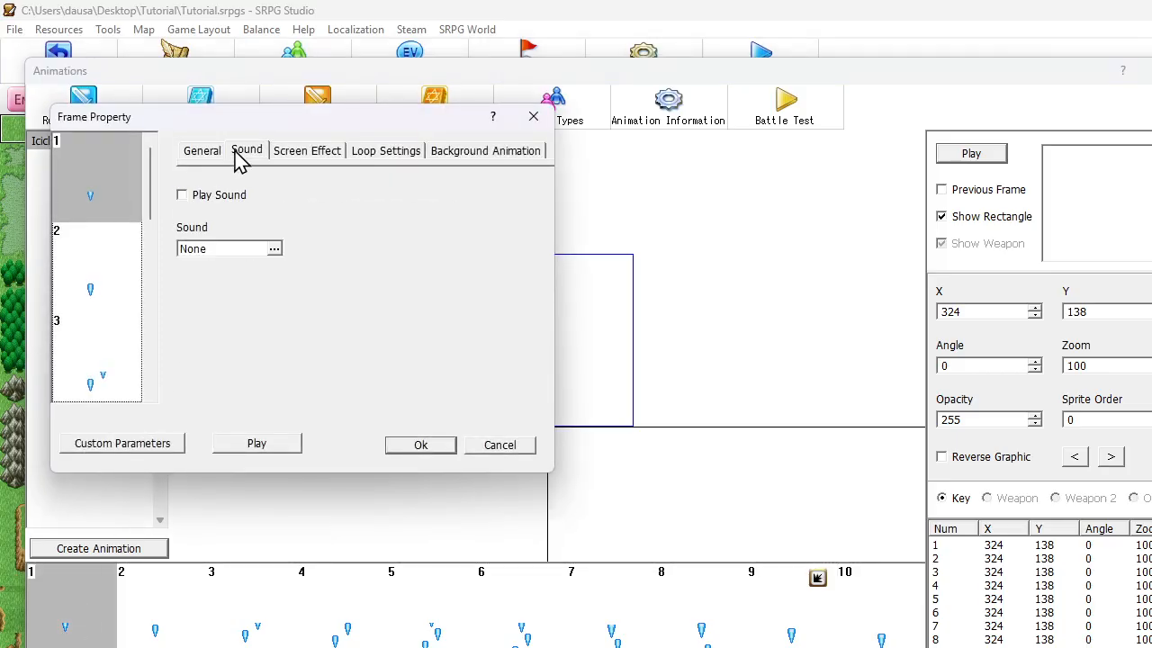
pyautogui.click(286, 154)
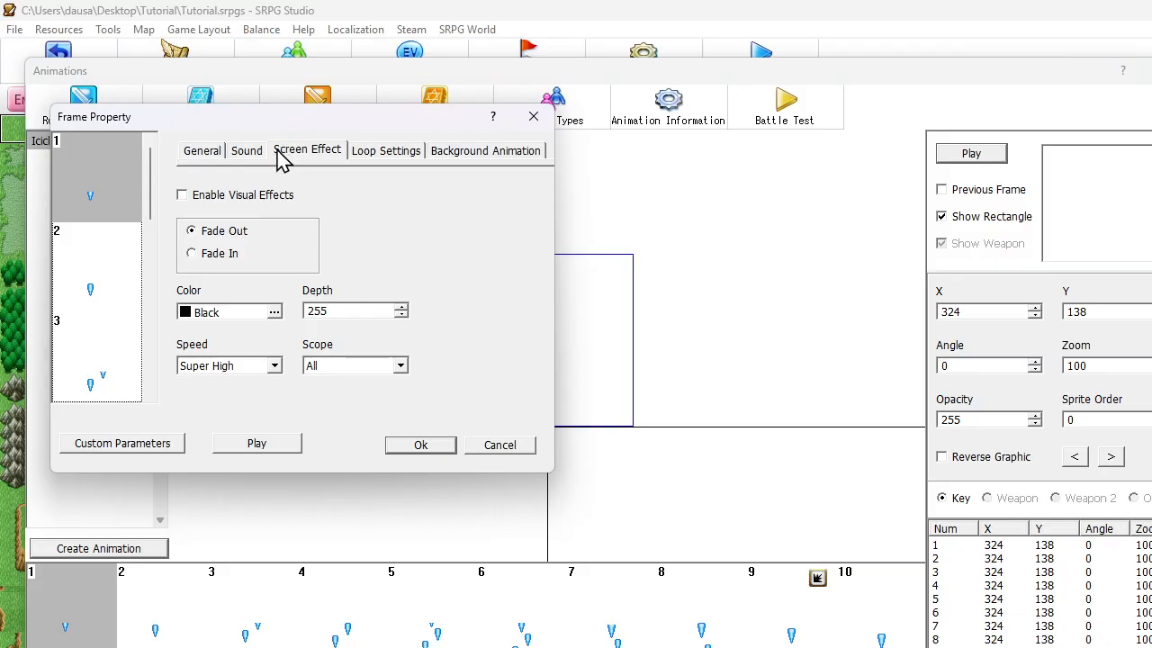
pyautogui.click(256, 154)
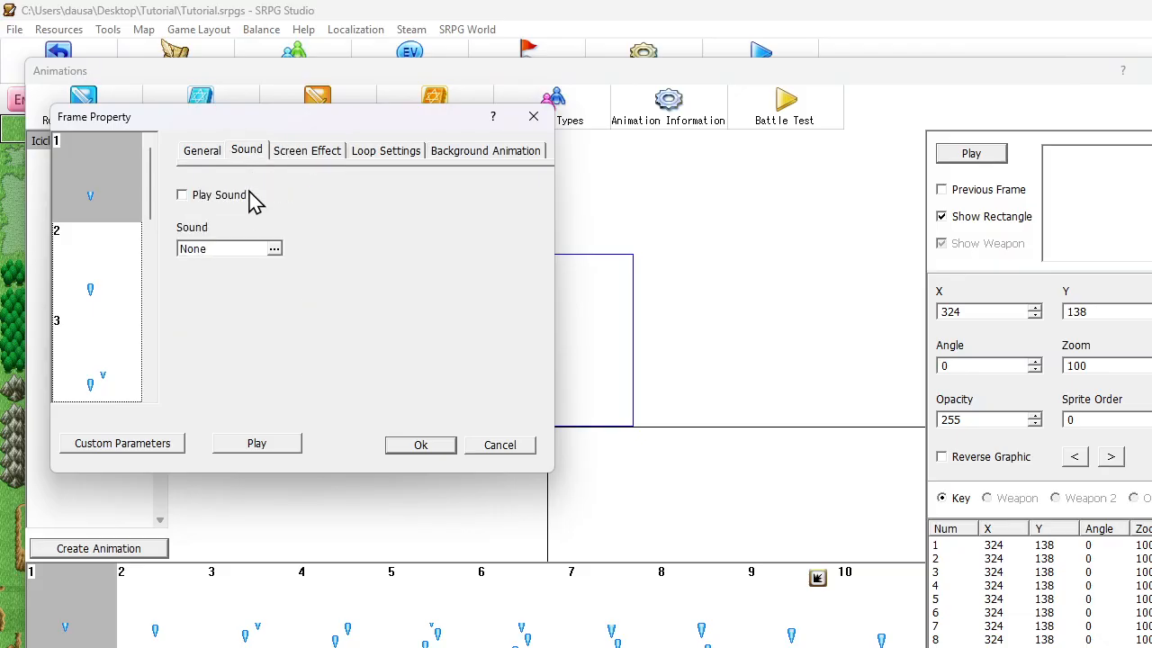
pyautogui.click(202, 256)
pyautogui.scroll(-5, 164, 347)
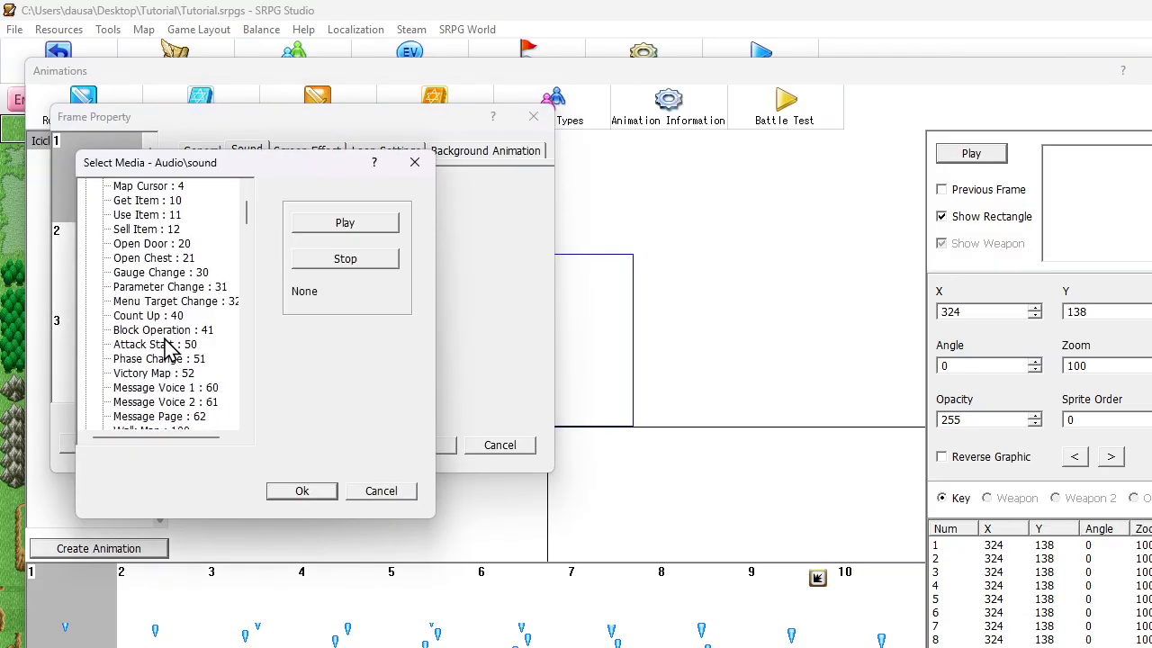
pyautogui.scroll(-20, 165, 348)
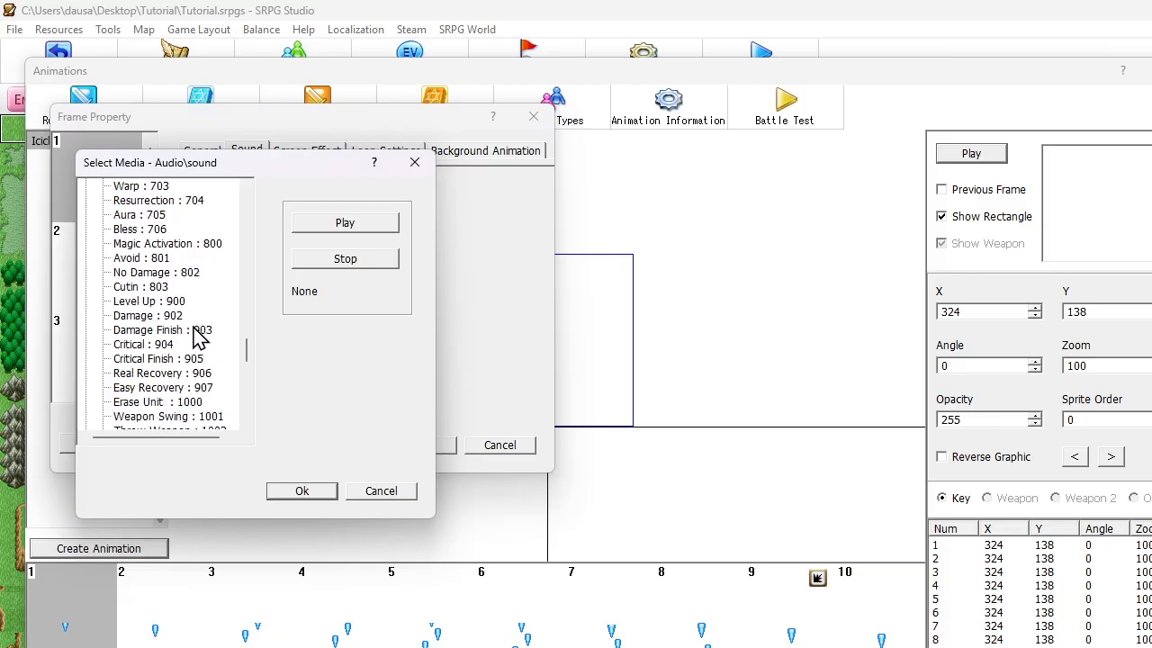
pyautogui.scroll(-1, 199, 353)
pyautogui.scroll(20, 197, 335)
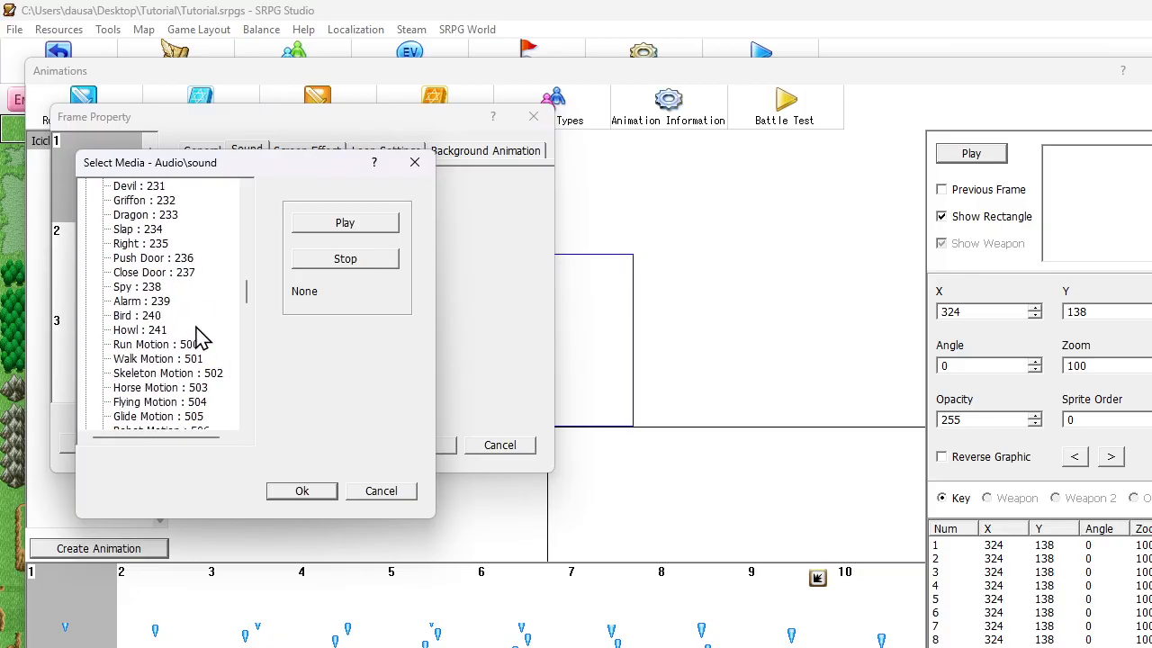
pyautogui.scroll(1, 198, 333)
pyautogui.scroll(-8, 190, 297)
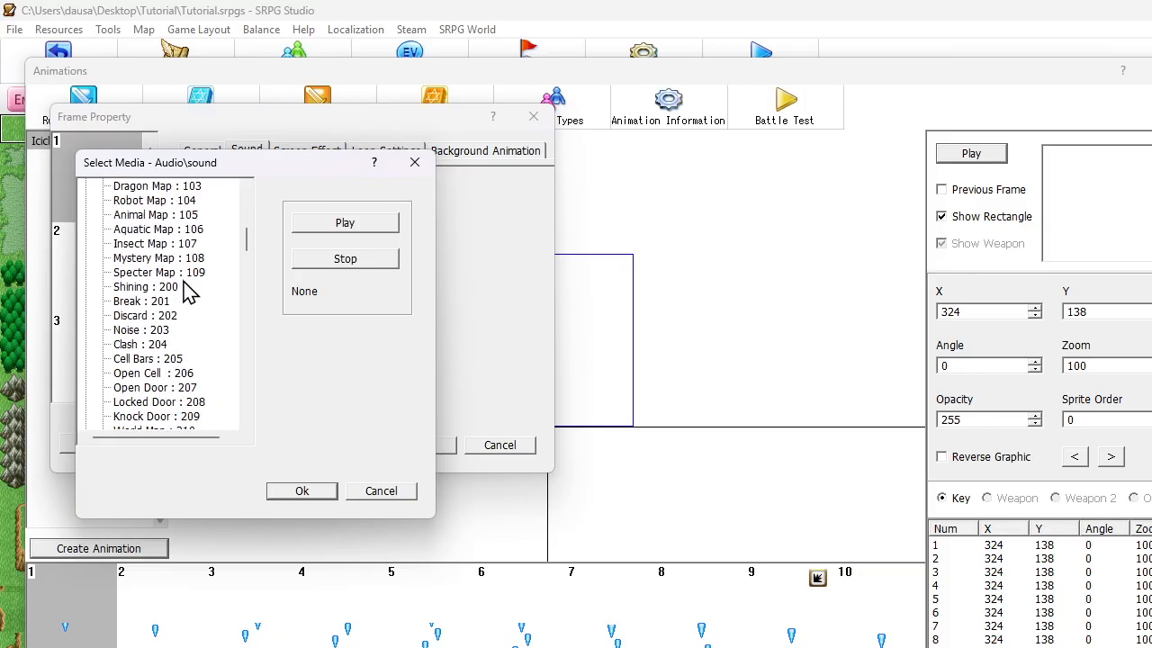
pyautogui.scroll(-15, 189, 293)
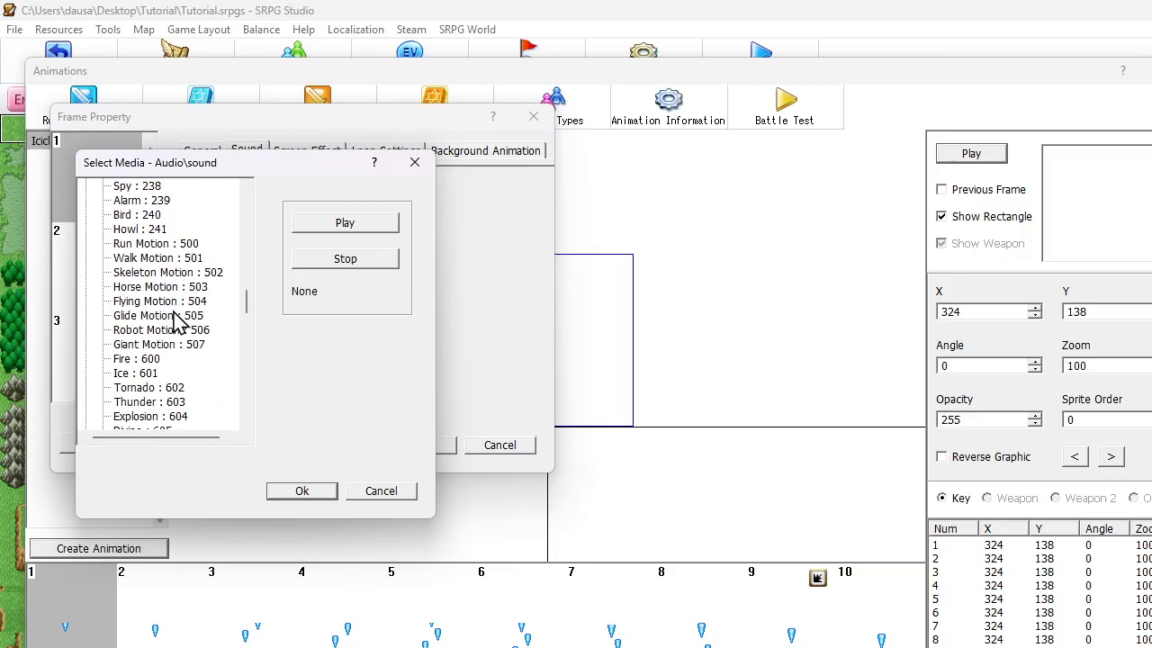
pyautogui.click(144, 359)
pyautogui.click(149, 374)
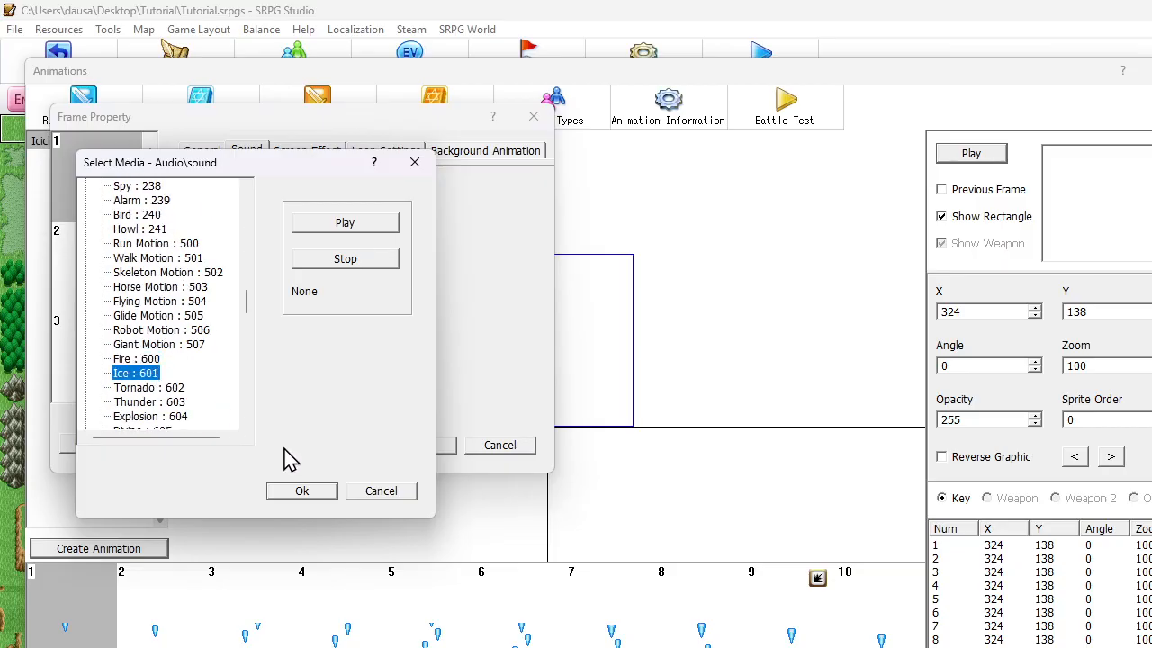
pyautogui.click(317, 235)
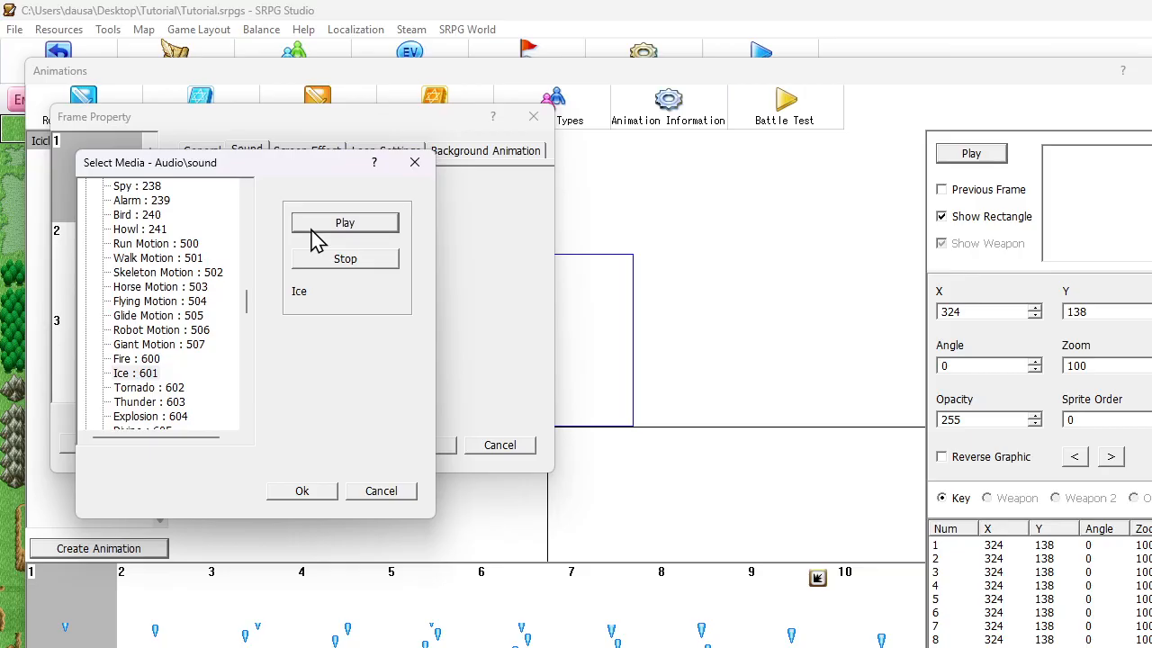
pyautogui.click(301, 490)
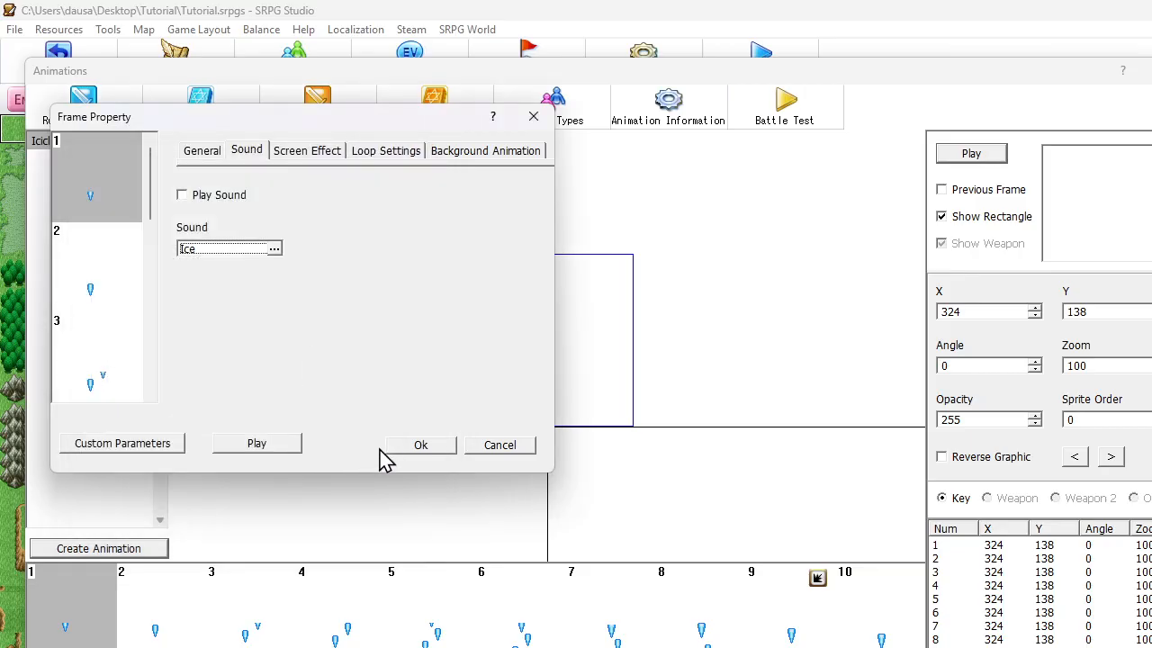
pyautogui.click(420, 446)
pyautogui.click(968, 155)
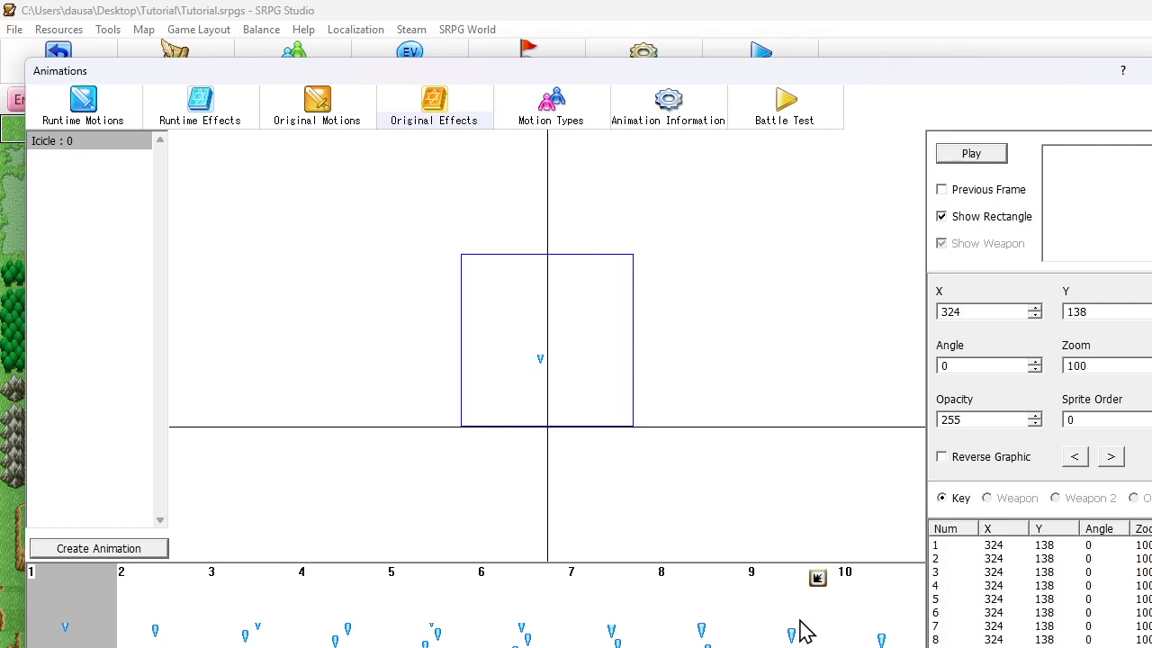
# Step: Enable a black Fade Out screen effect at Super High speed on frame 1 and preview the animation
pyautogui.doubleClick(36, 630)
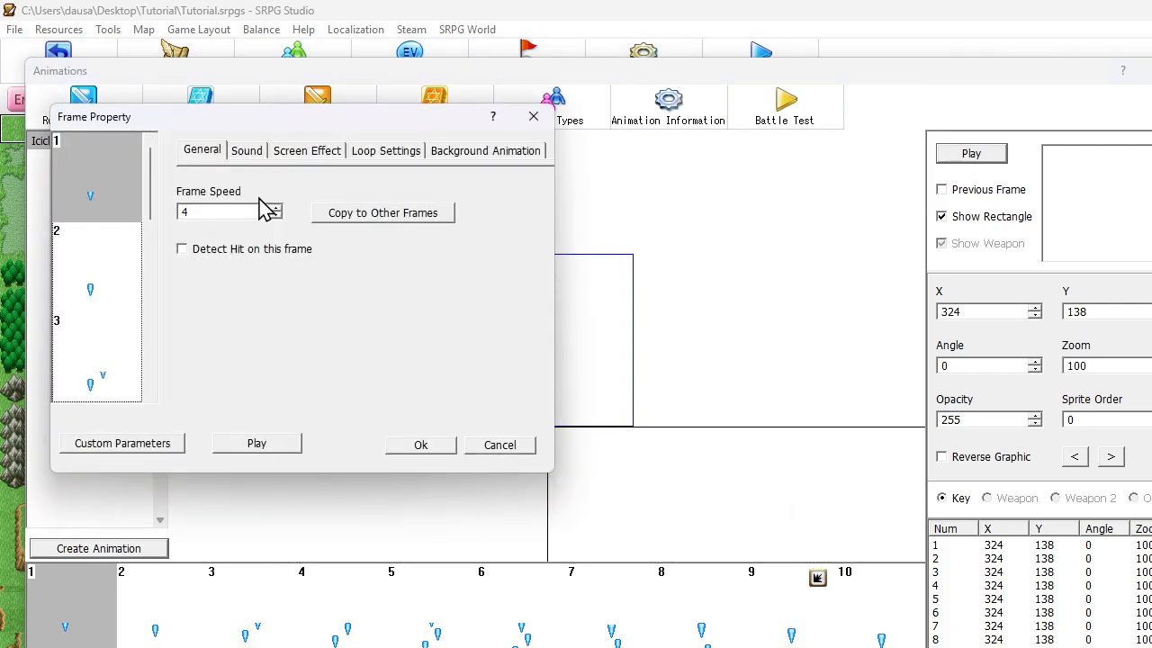
pyautogui.click(288, 155)
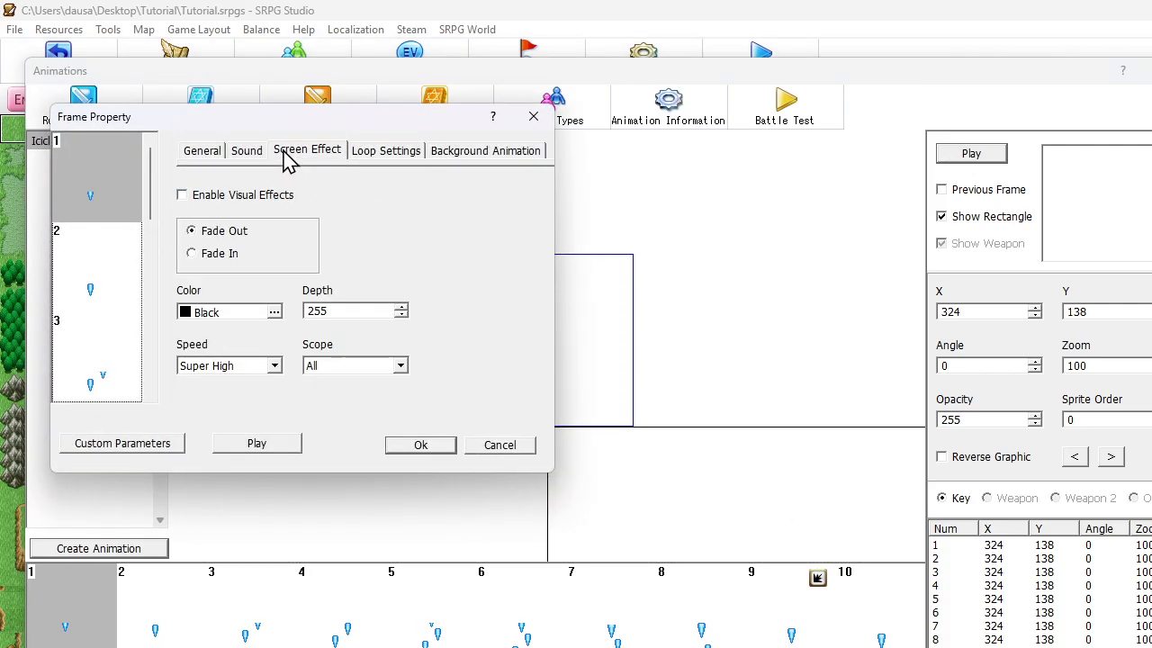
pyautogui.click(250, 197)
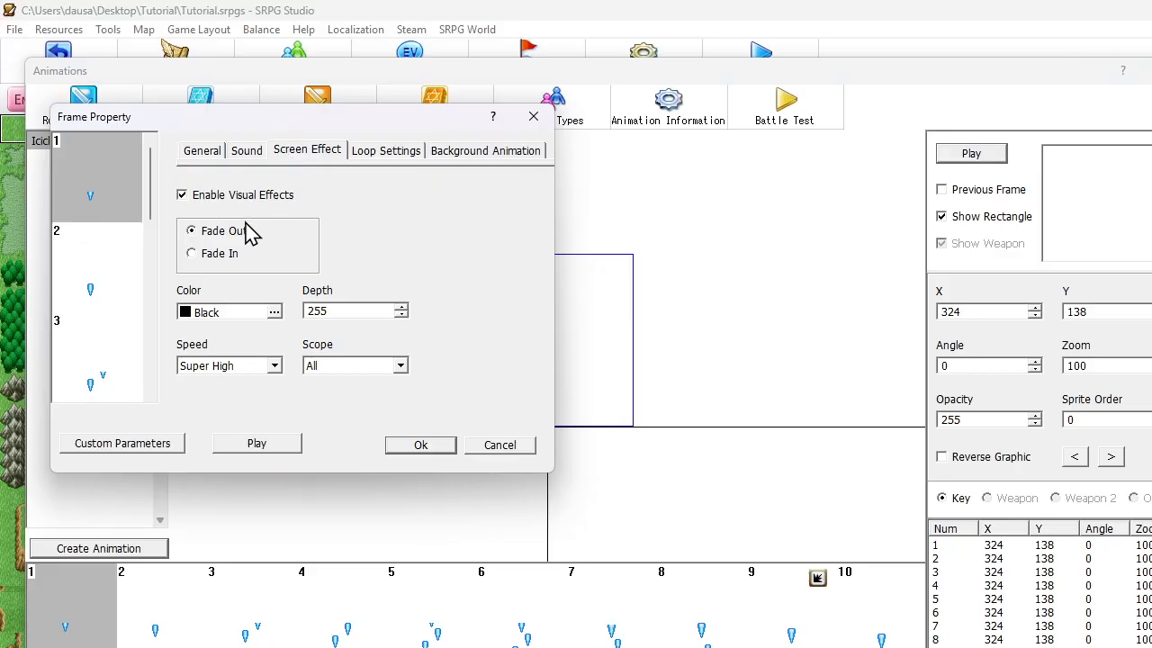
pyautogui.click(232, 315)
pyautogui.click(211, 294)
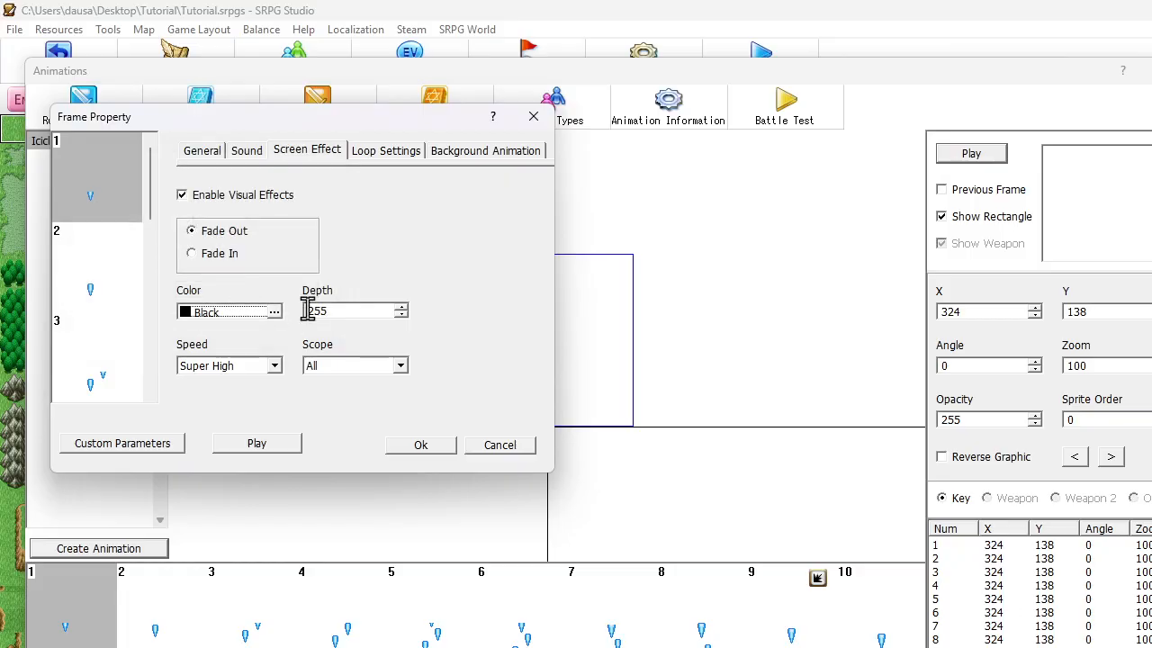
pyautogui.click(239, 374)
pyautogui.click(240, 373)
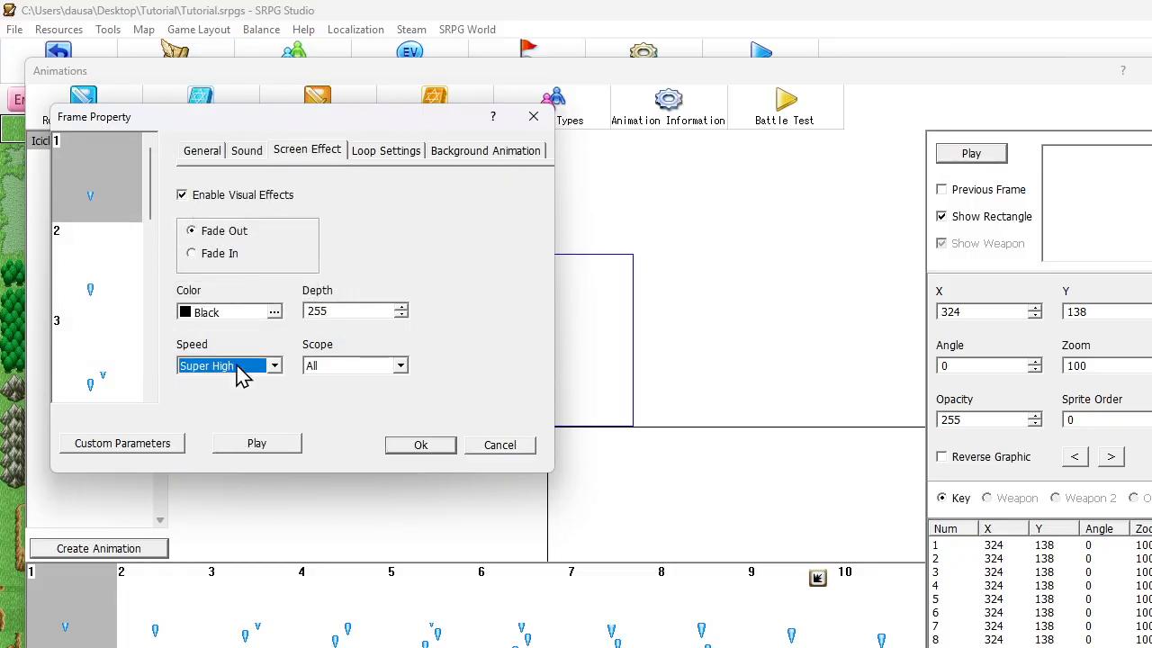
pyautogui.click(417, 445)
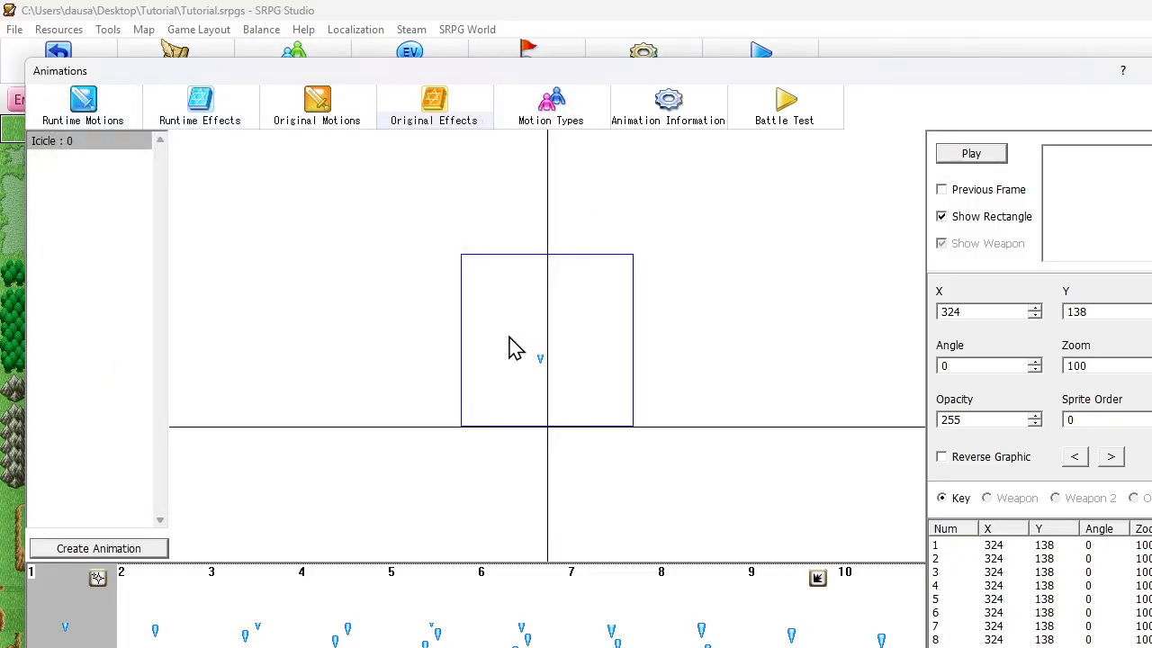
pyautogui.click(967, 156)
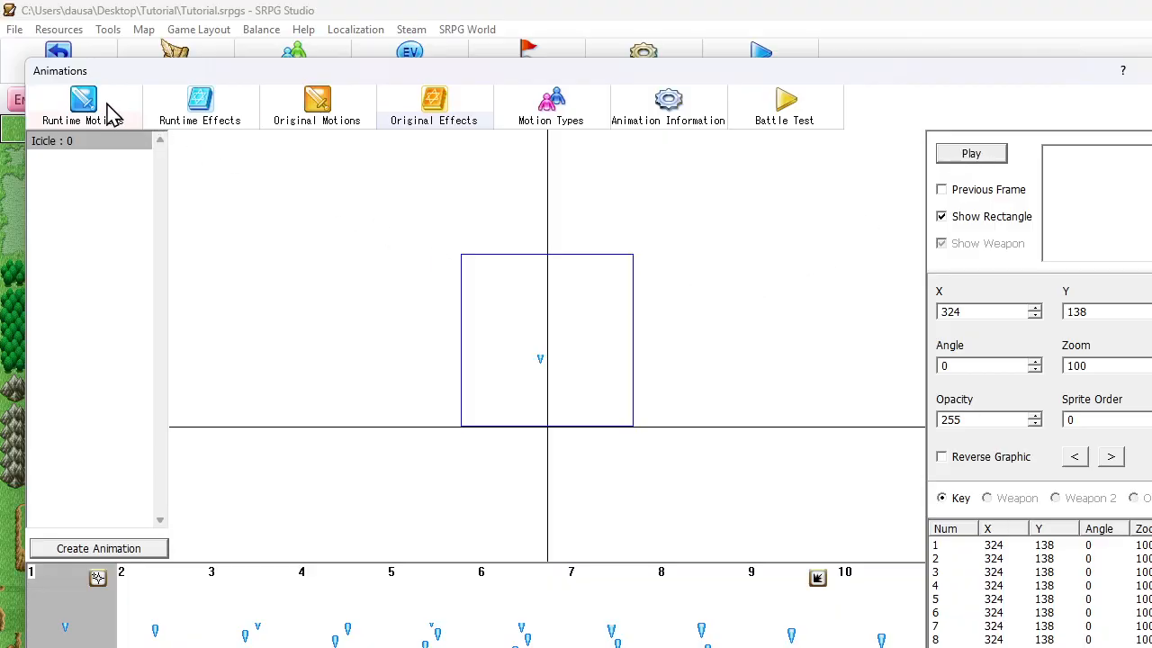
pyautogui.doubleClick(491, 277)
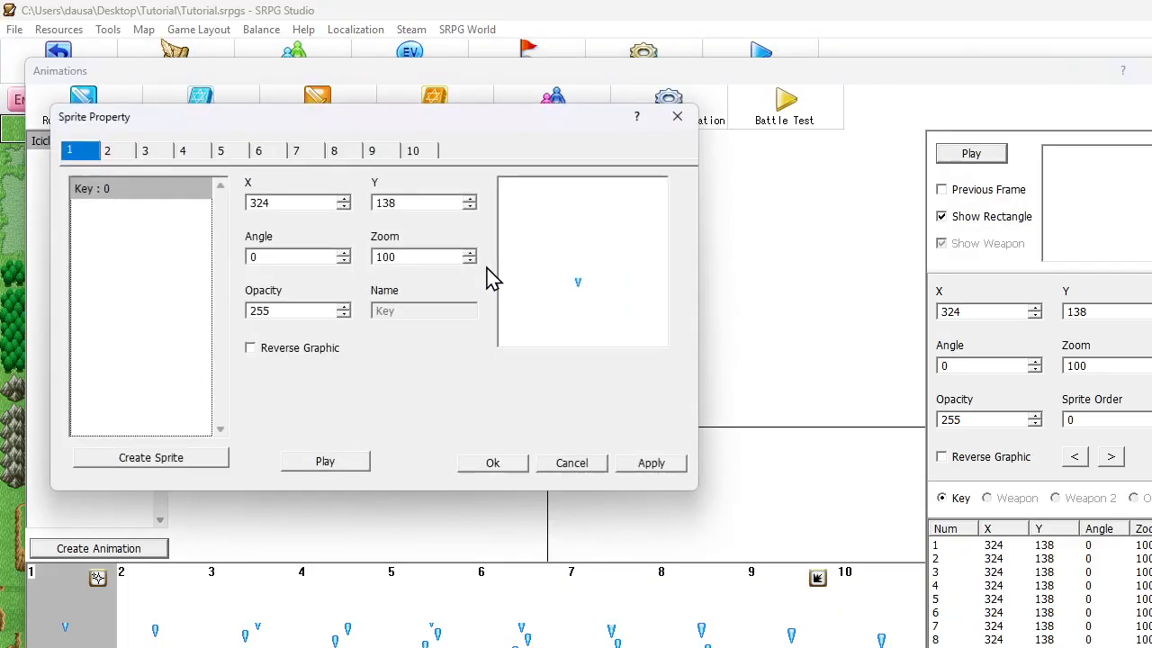
pyautogui.click(493, 463)
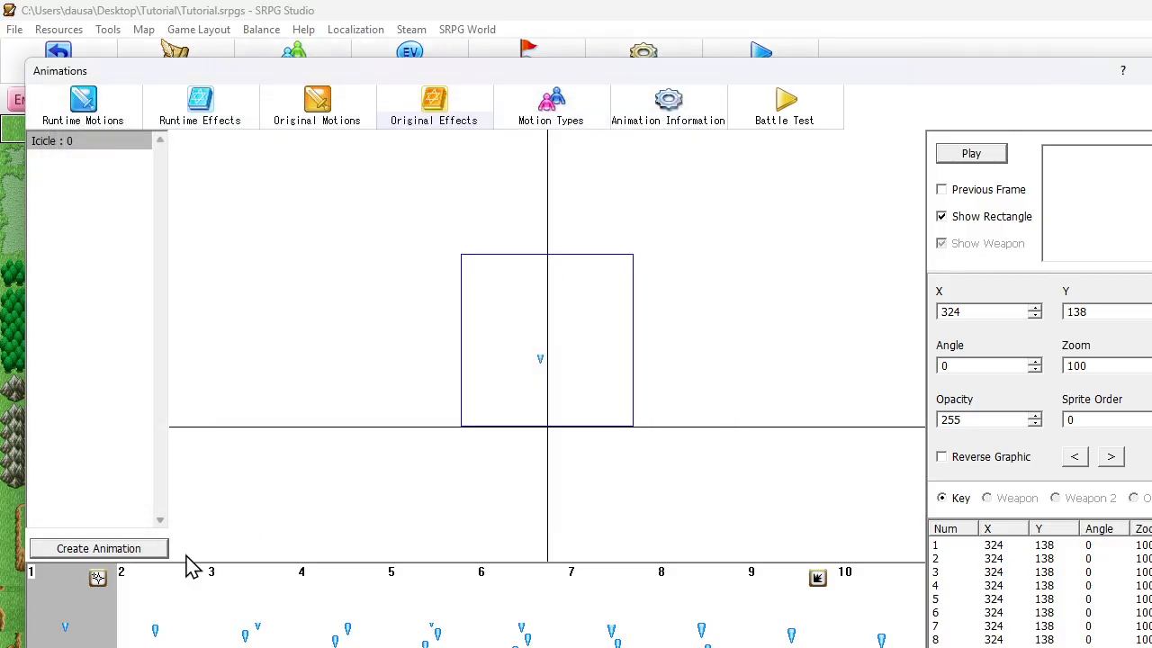
# Step: Disable the visual effects on frame 1 and check its loop and background animation settings
pyautogui.doubleClick(85, 612)
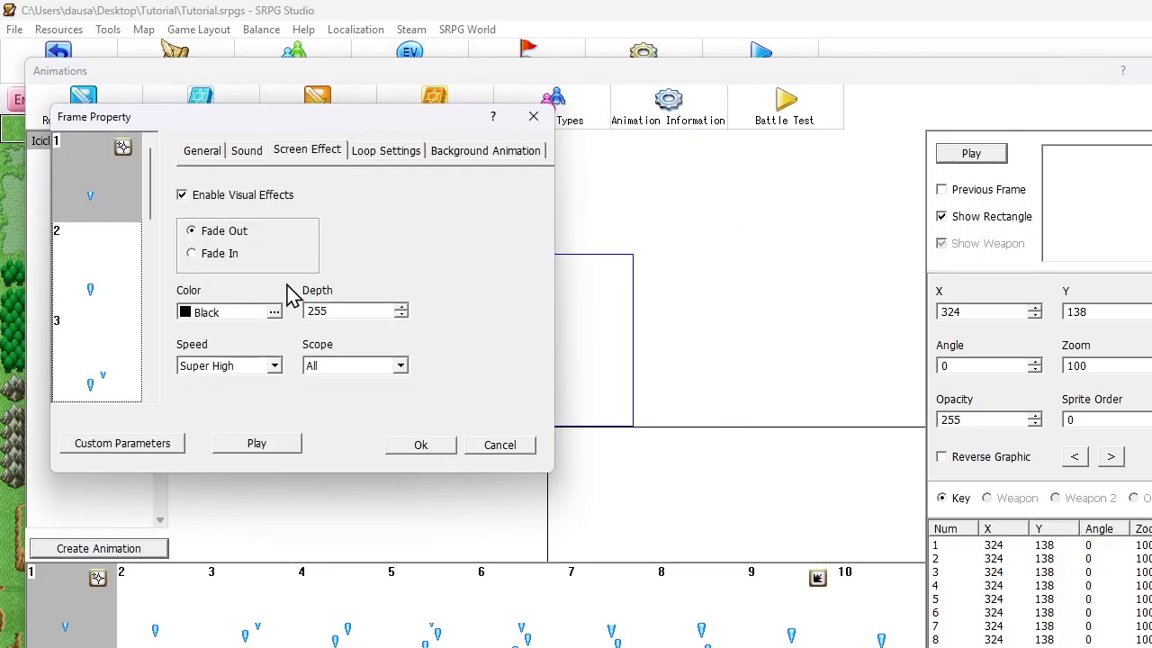
pyautogui.click(183, 194)
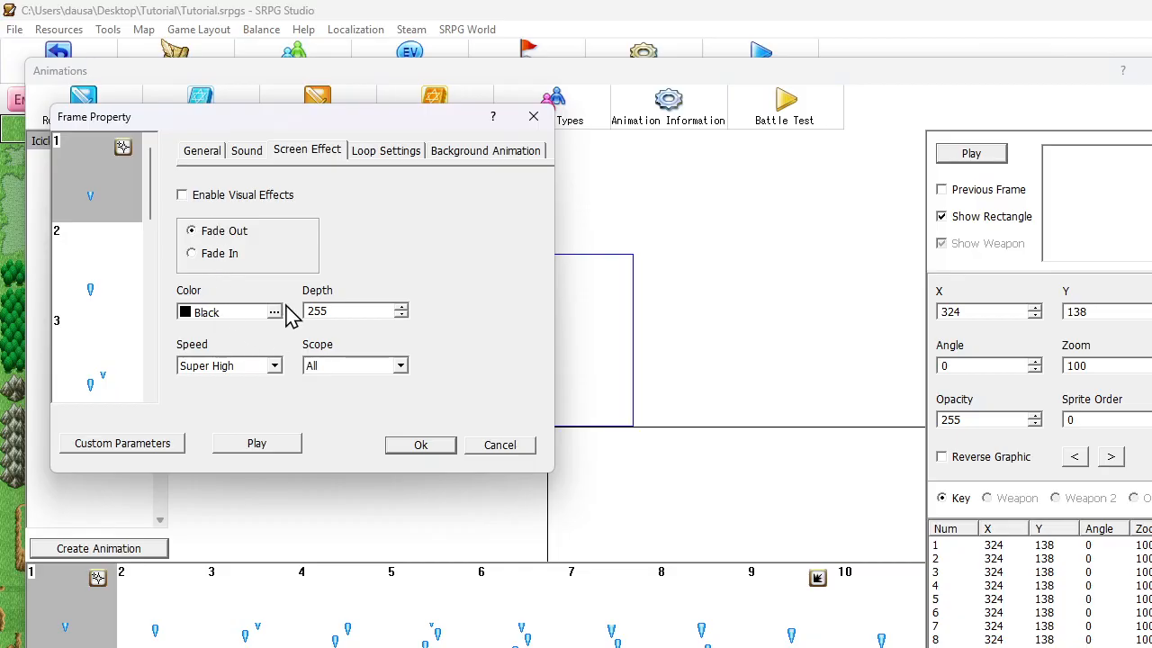
pyautogui.click(374, 155)
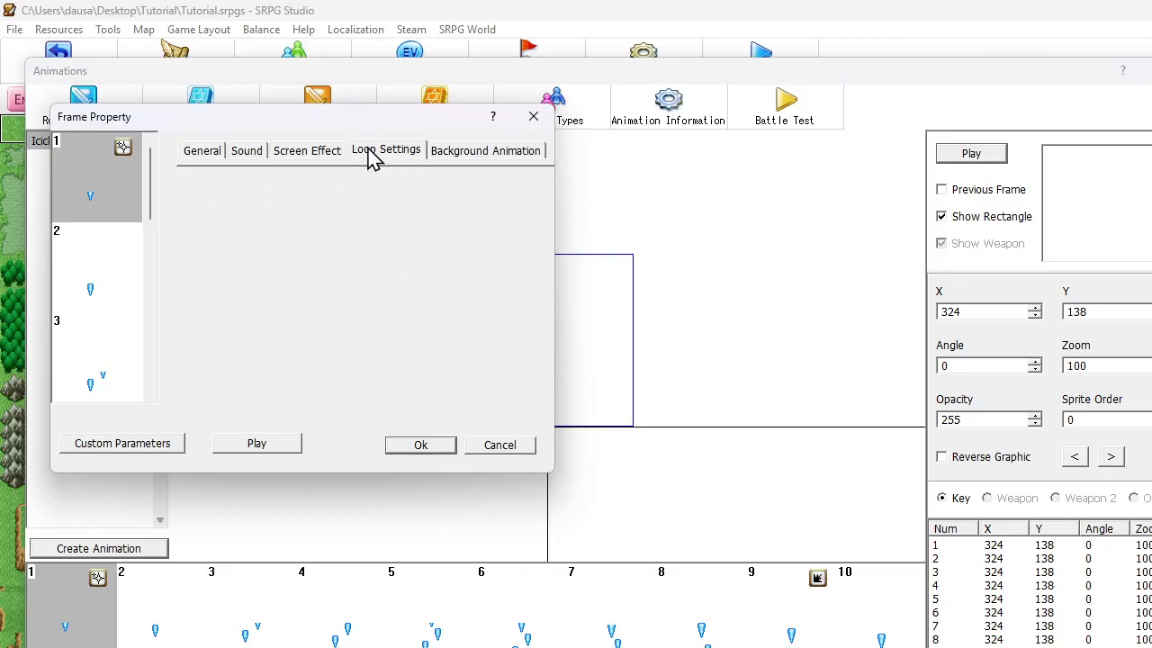
pyautogui.click(438, 155)
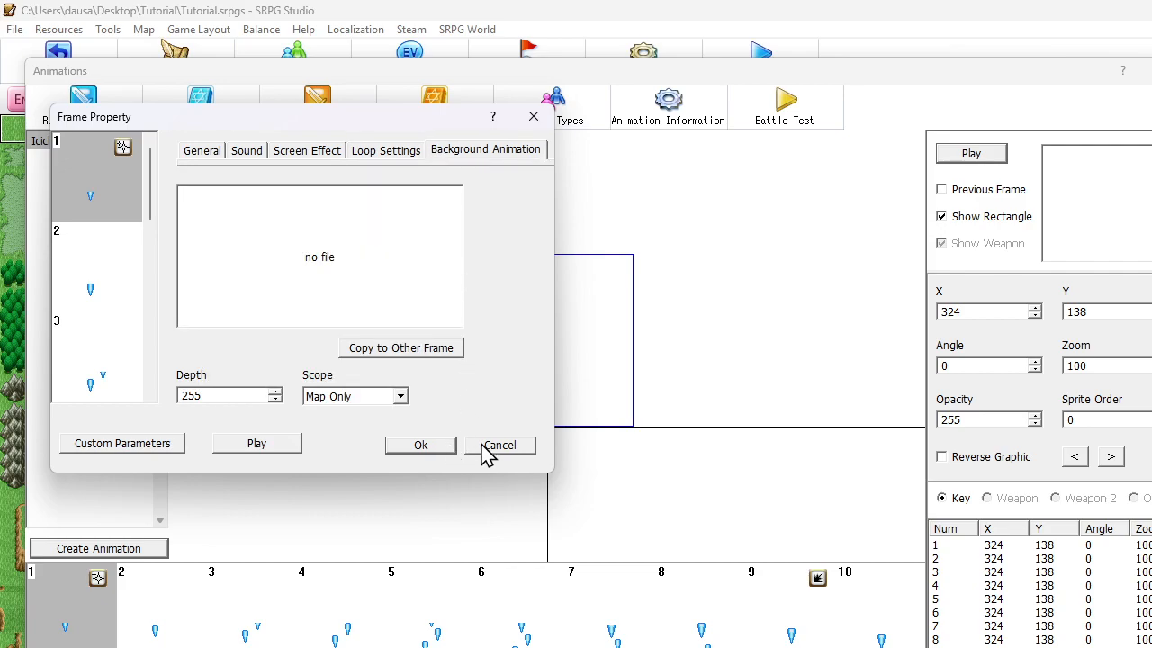
pyautogui.click(419, 444)
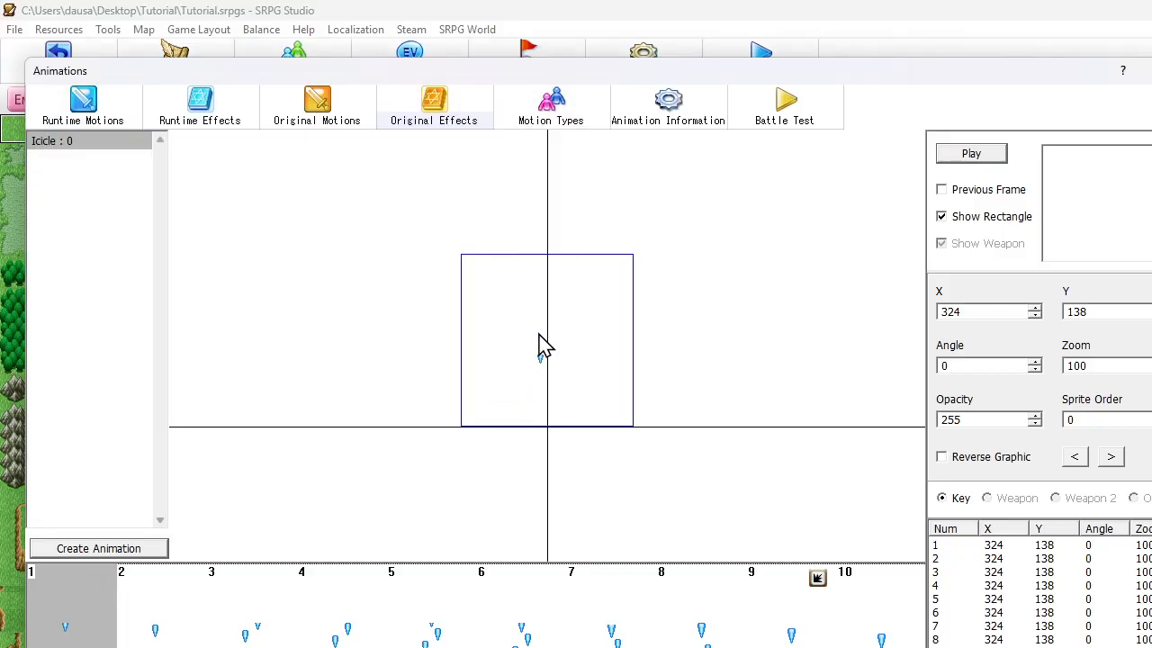
# Step: Set the angle of the key sprite in frame 1 to 30
pyautogui.doubleClick(540, 346)
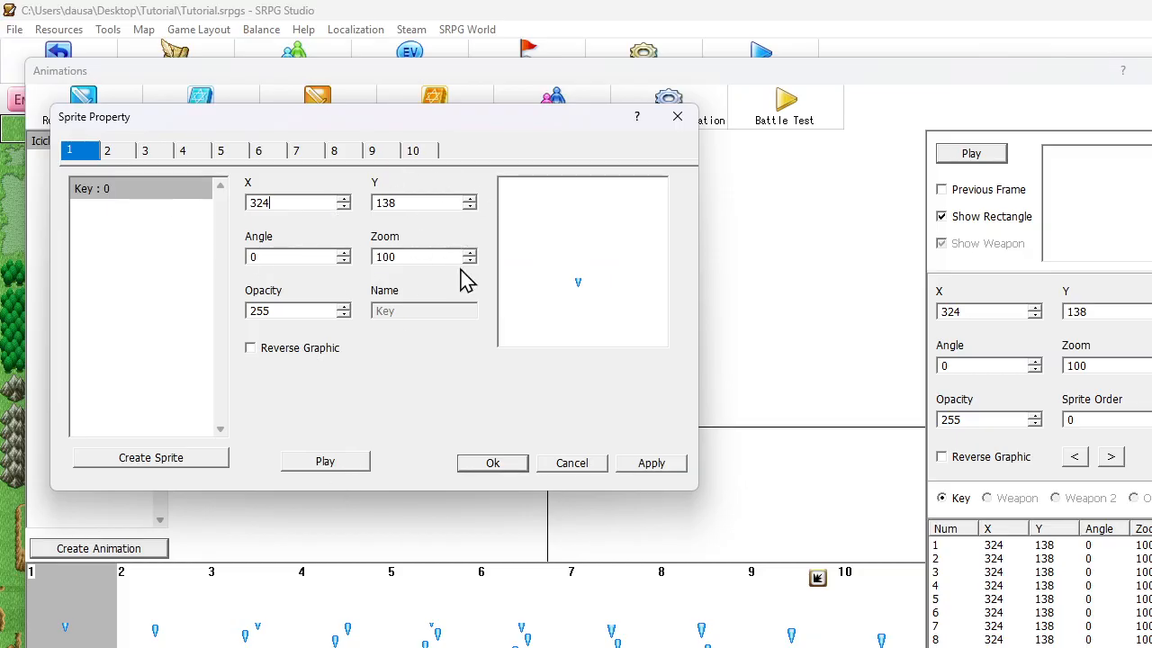
pyautogui.doubleClick(290, 257)
pyautogui.write('30')
pyautogui.press('Return')
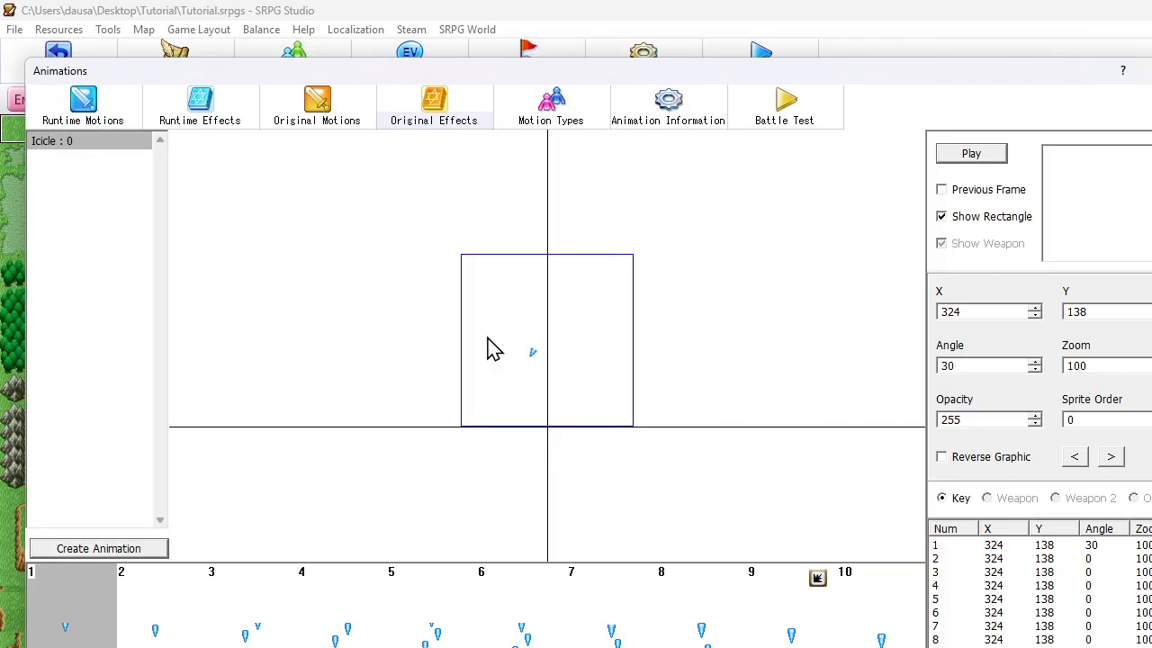
# Step: Preview the Icicle animation, set the frame 1 key sprite's angle to 0, and close the Animations window
pyautogui.click(961, 154)
pyautogui.doubleClick(510, 335)
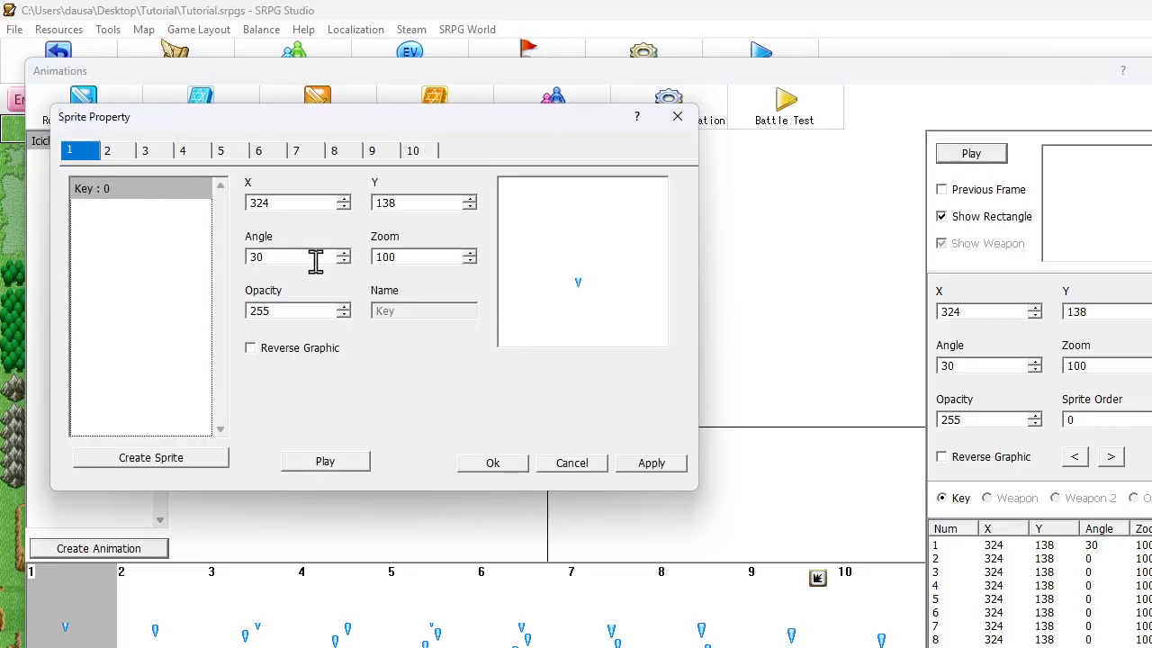
pyautogui.moveTo(314, 260); pyautogui.dragTo(4, 243)
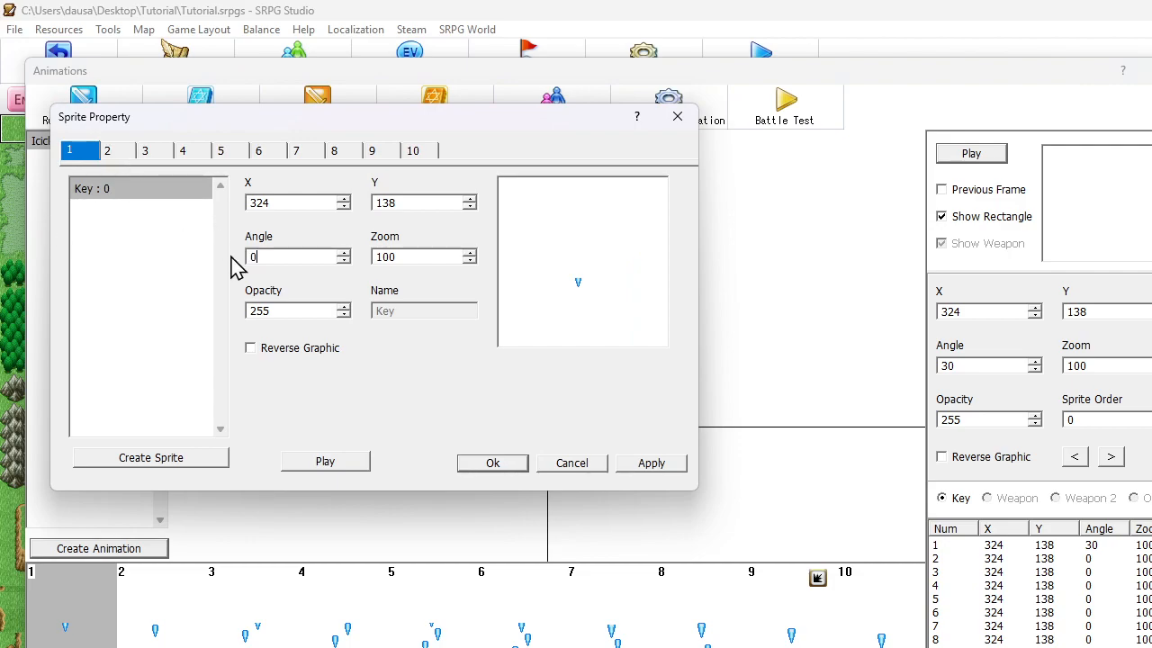
pyautogui.click(492, 463)
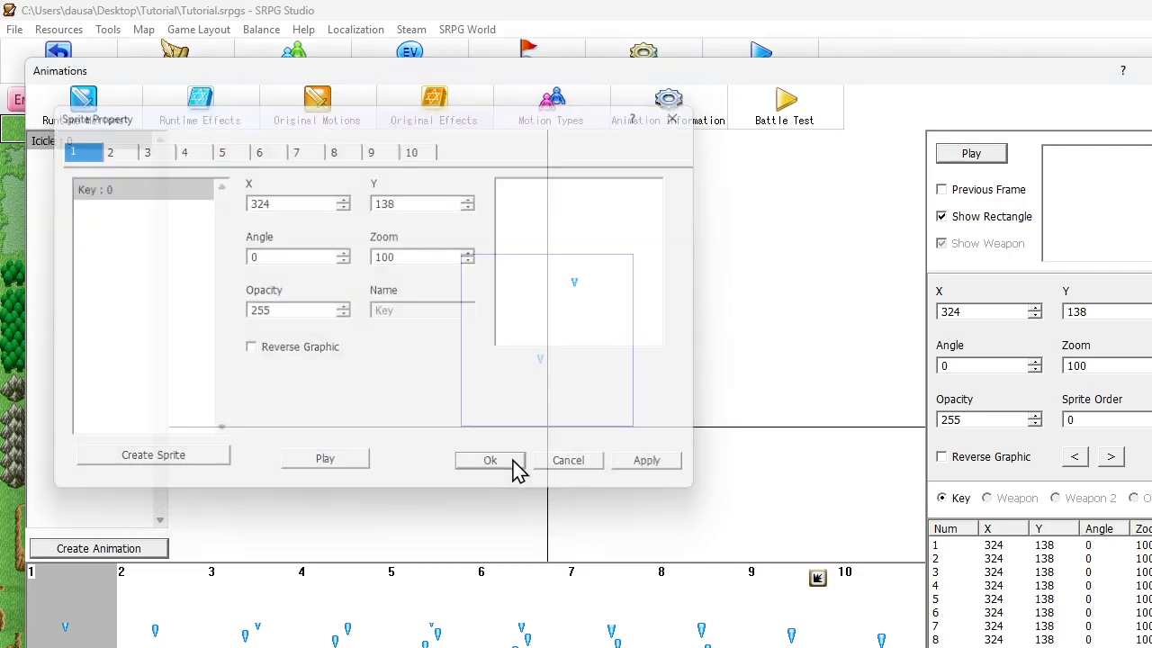
pyautogui.click(750, 621)
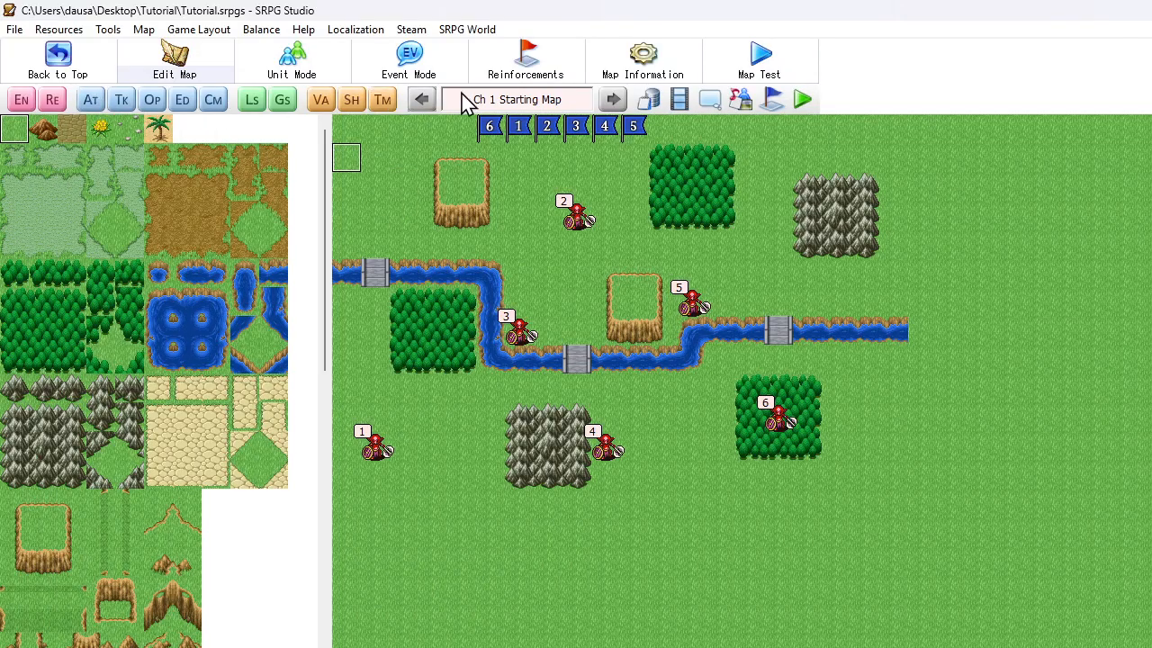
# Step: Open the Mage's Icicle unit event from the database and find its Control Map Pos command
pyautogui.click(638, 97)
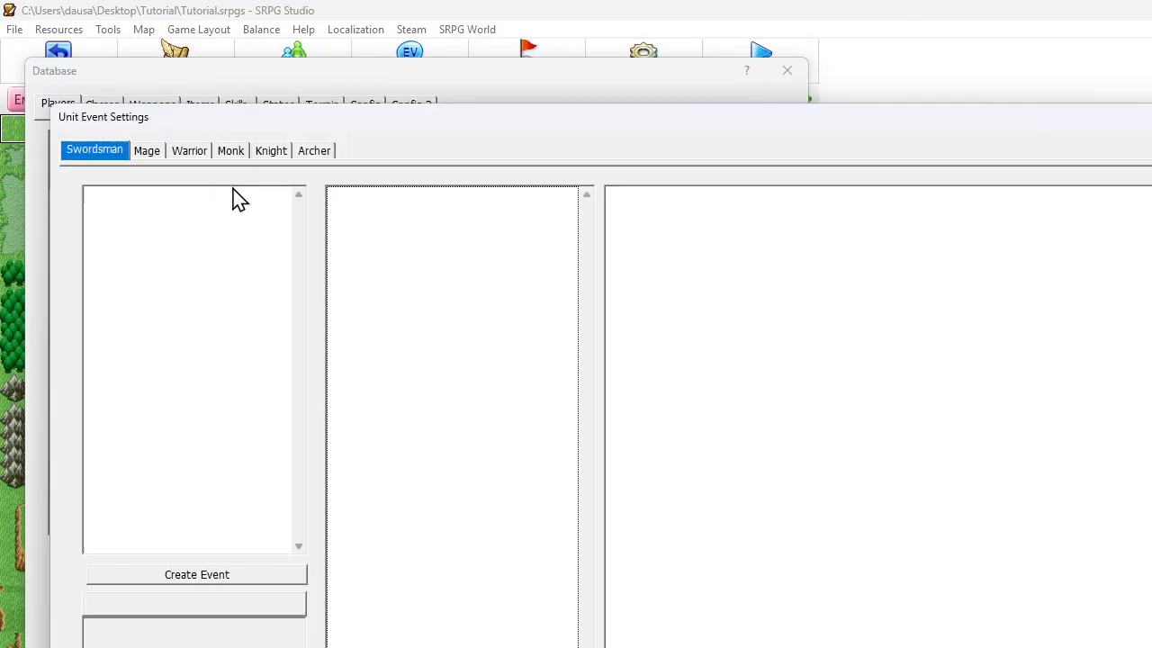
pyautogui.click(157, 151)
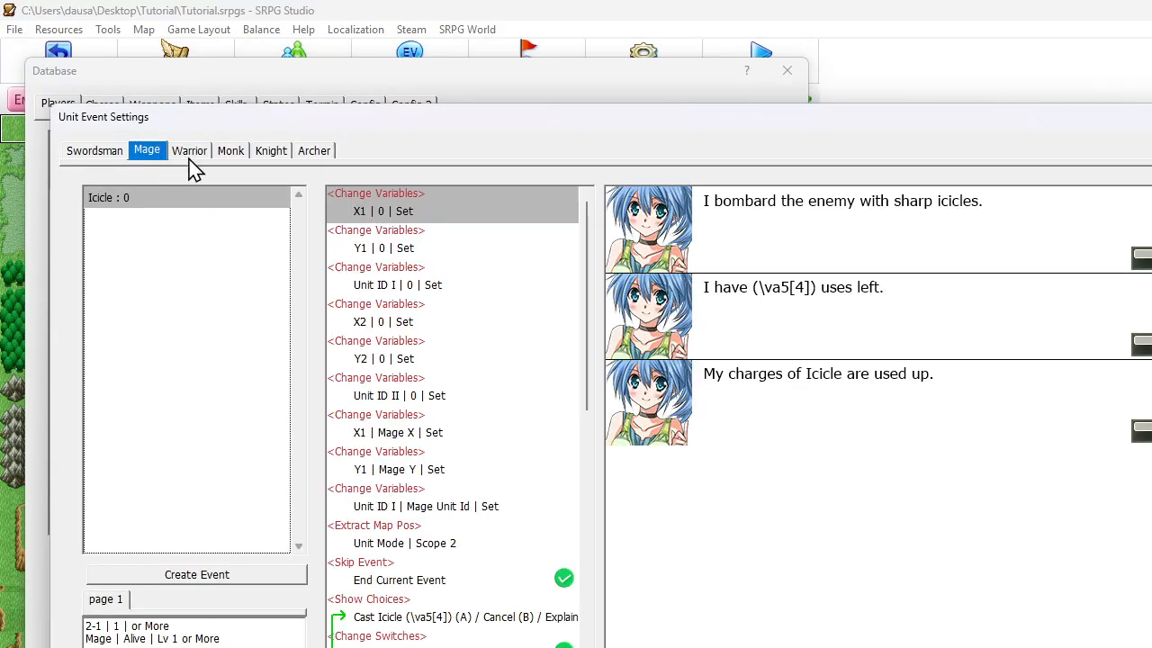
pyautogui.scroll(-3, 399, 380)
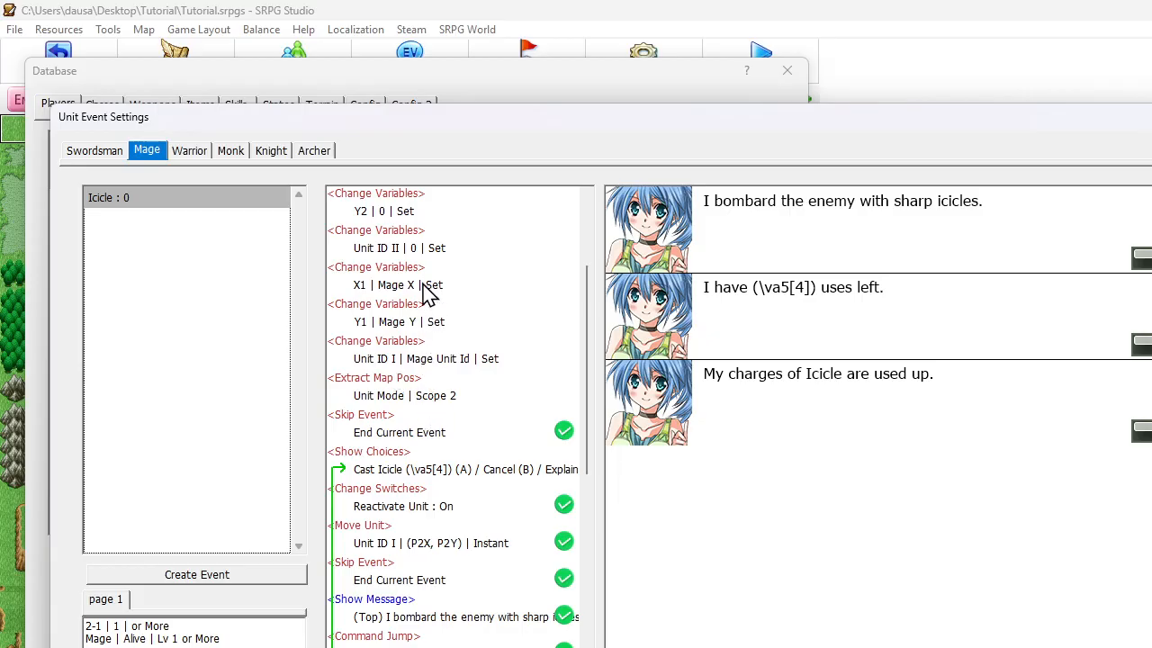
pyautogui.scroll(-1, 430, 308)
pyautogui.scroll(-3, 430, 308)
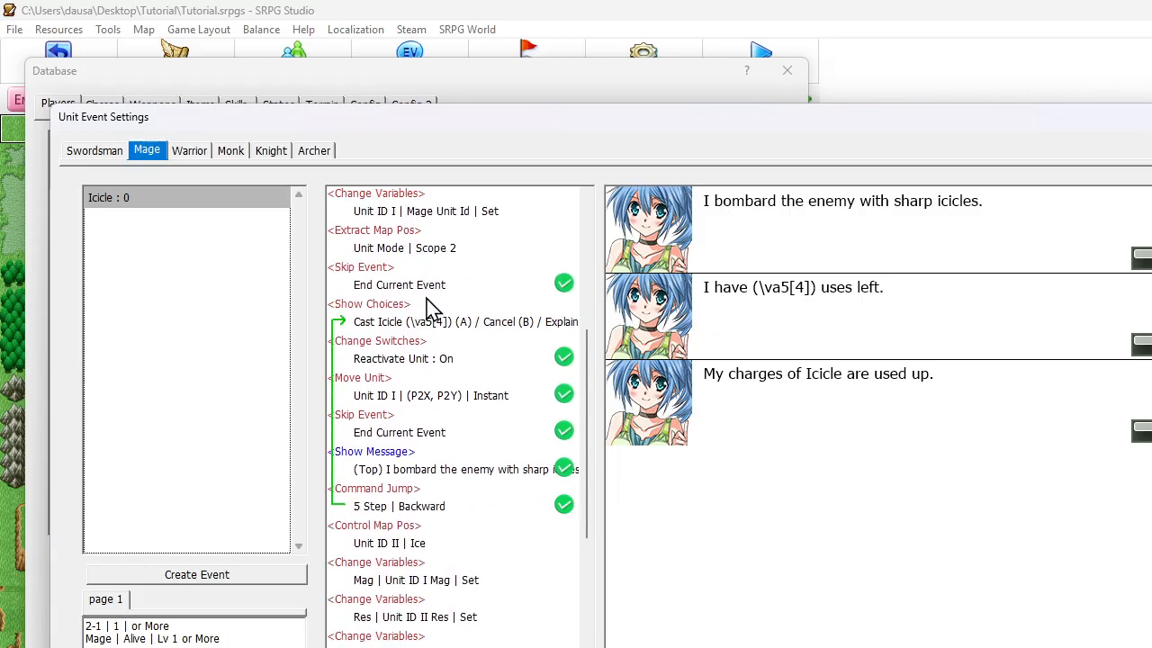
pyautogui.scroll(-1, 430, 307)
# Step: Set the animation of the Mage event's Control Map Pos command to the original Icicle effect and save the database changes
pyautogui.click(404, 510)
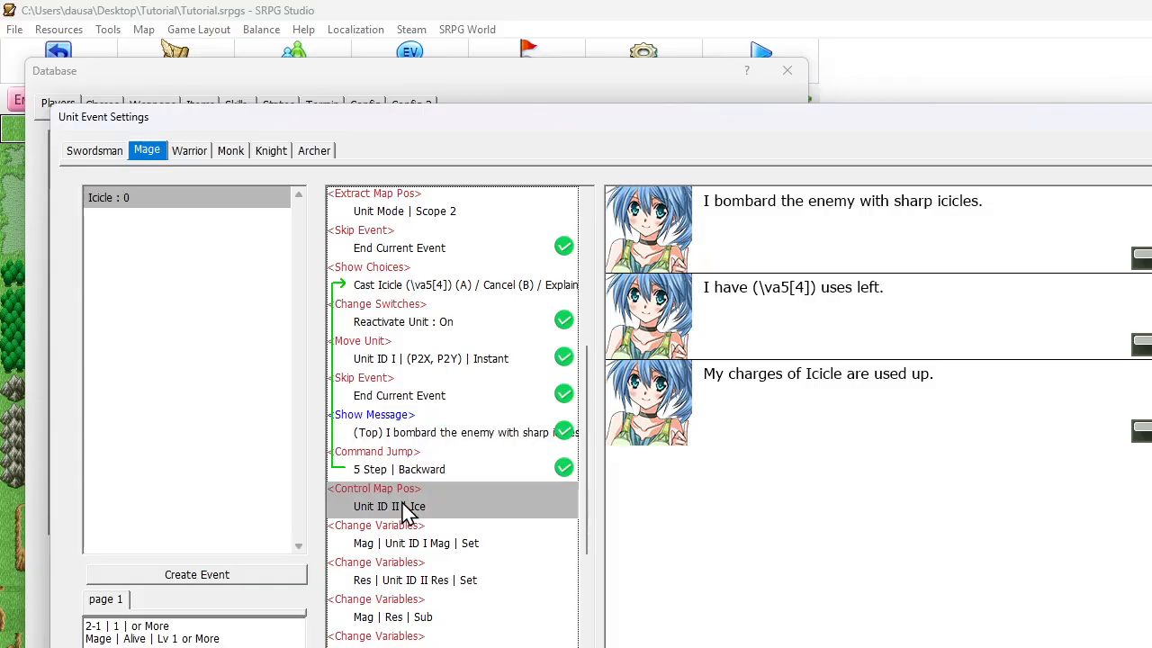
pyautogui.doubleClick(460, 510)
pyautogui.click(243, 315)
pyautogui.scroll(-5, 236, 400)
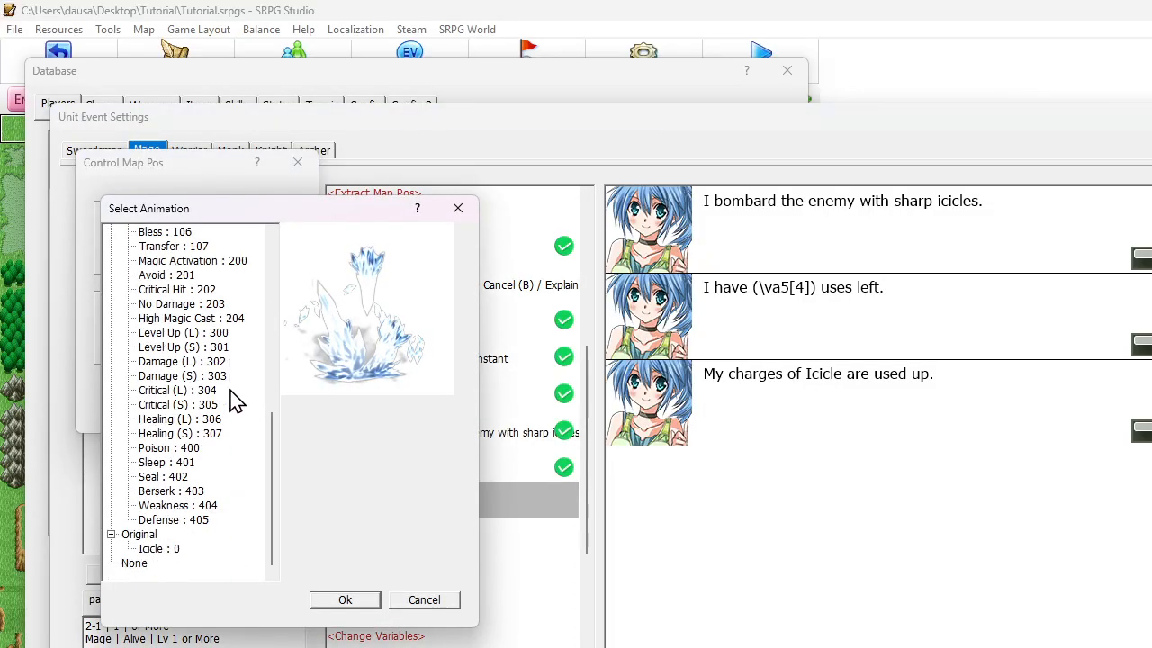
pyautogui.click(158, 549)
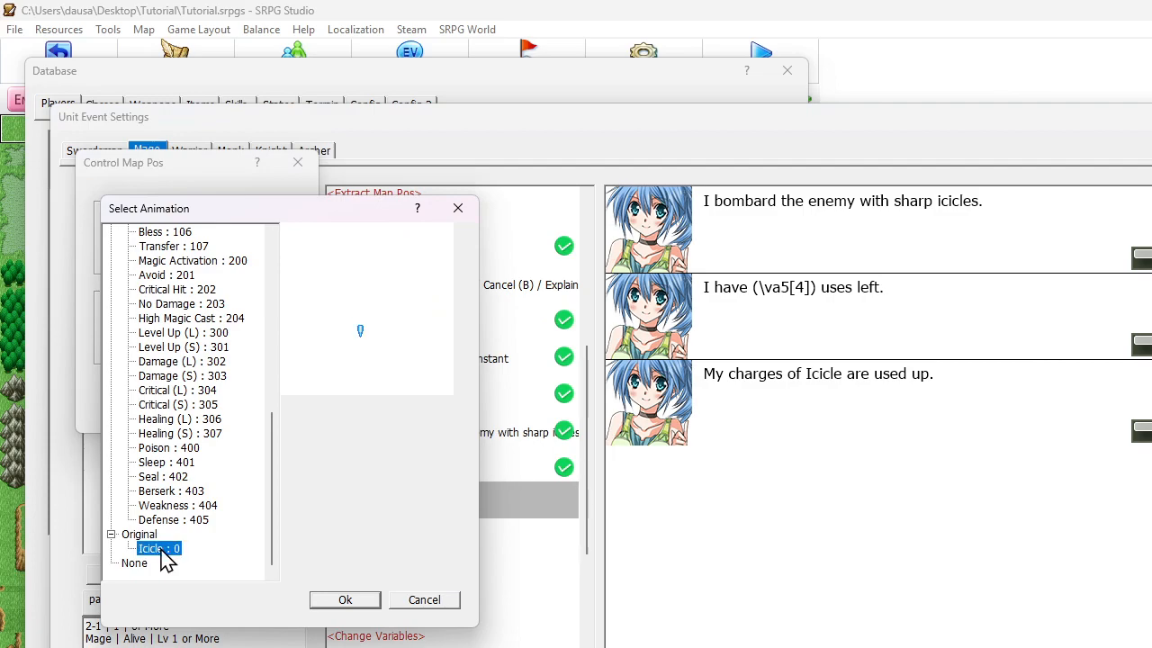
pyautogui.click(338, 600)
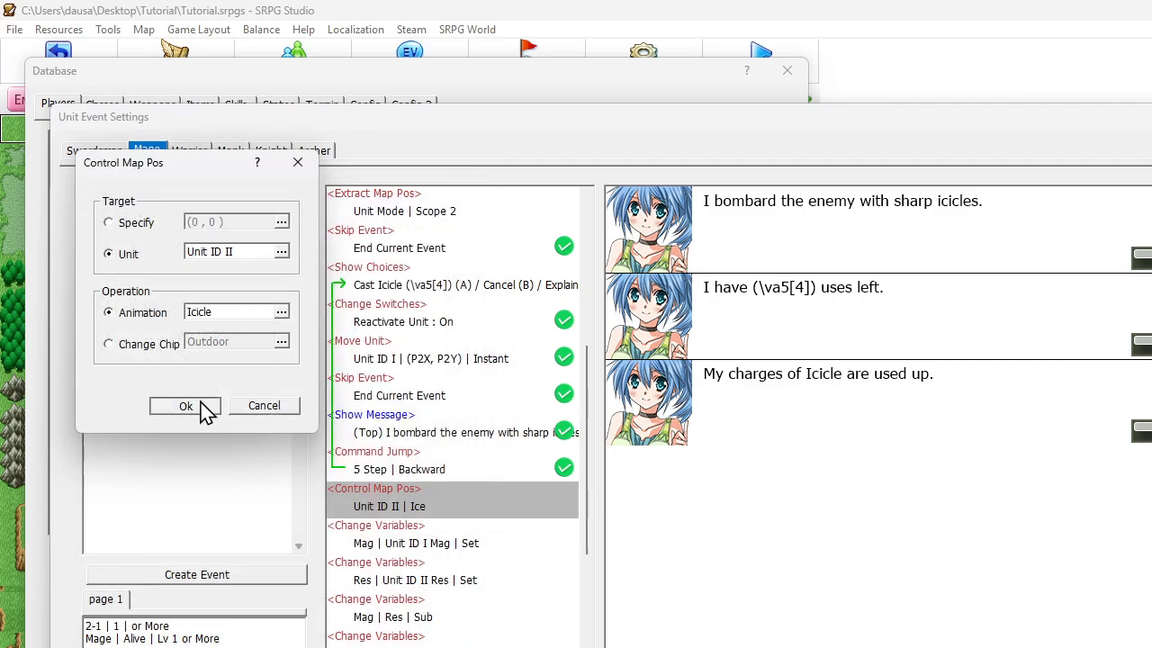
pyautogui.click(186, 405)
pyautogui.scroll(-2, 557, 495)
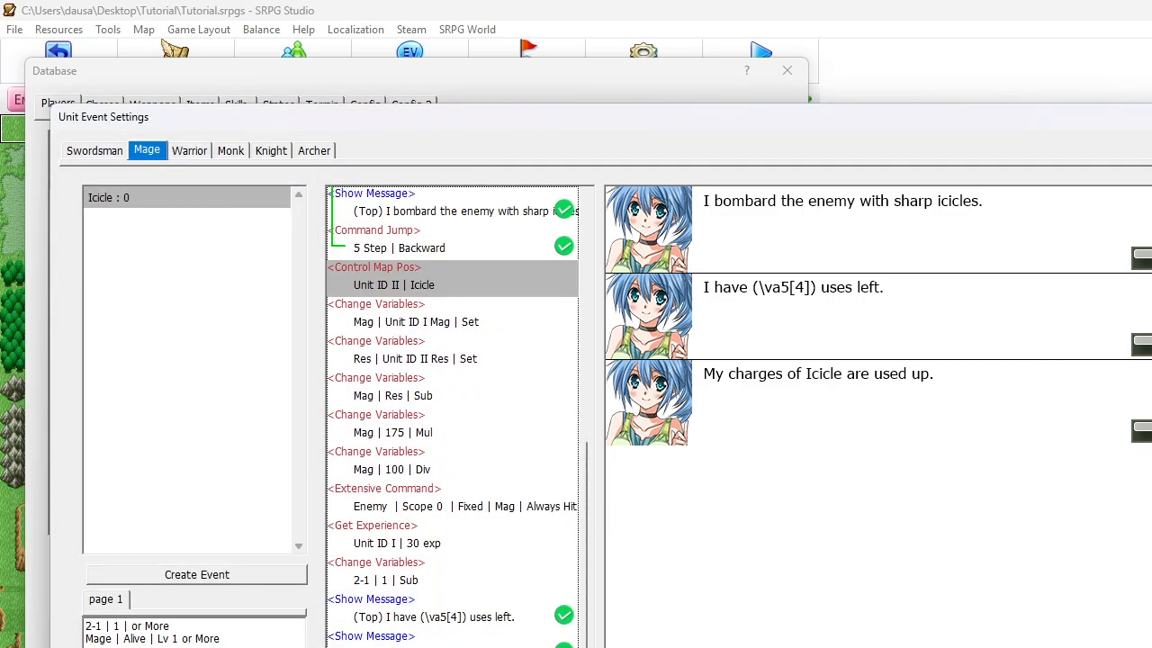
pyautogui.press('Return')
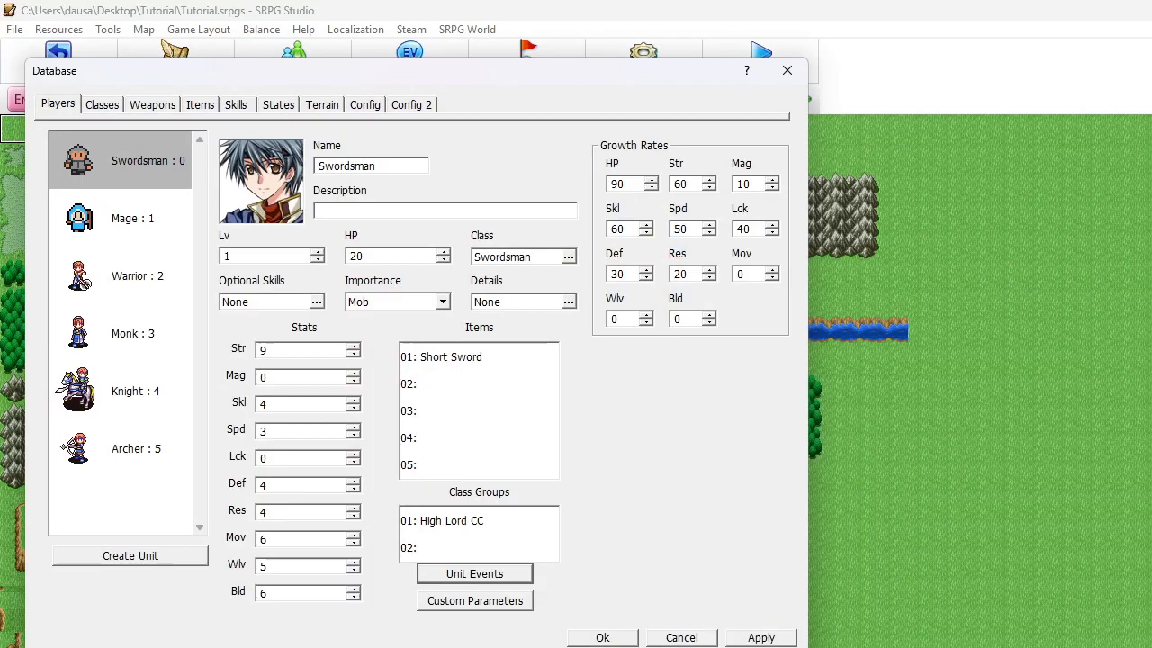
pyautogui.click(601, 635)
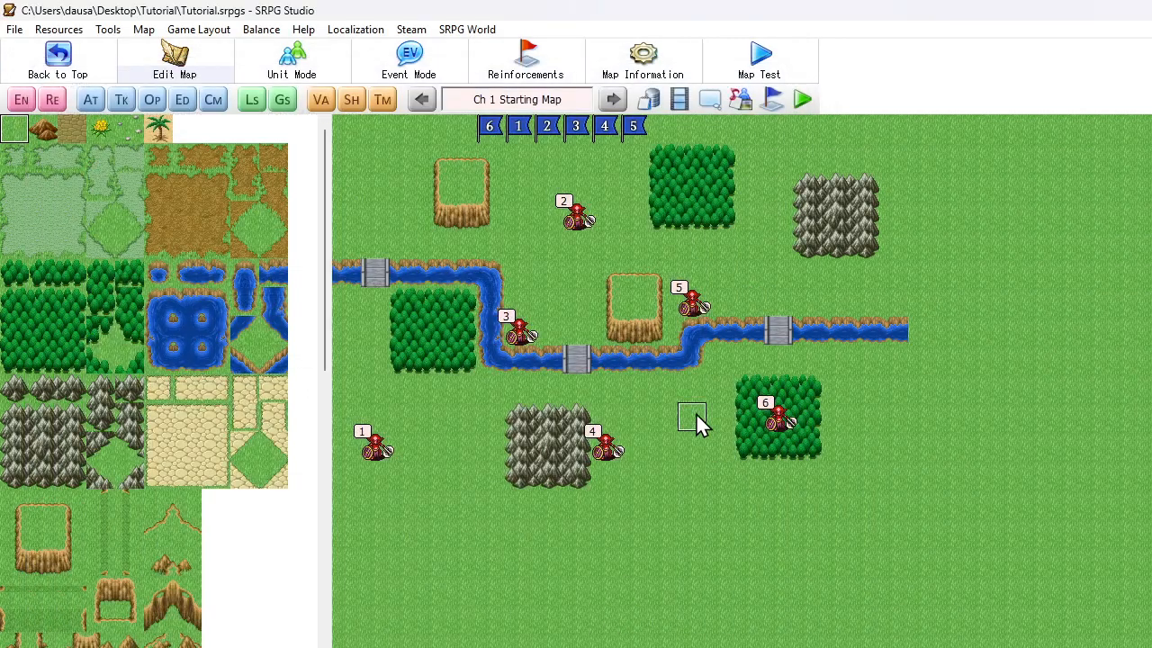
# Step: Launch a test play, continue from the saved game, and start the chapter's fight
pyautogui.click(803, 101)
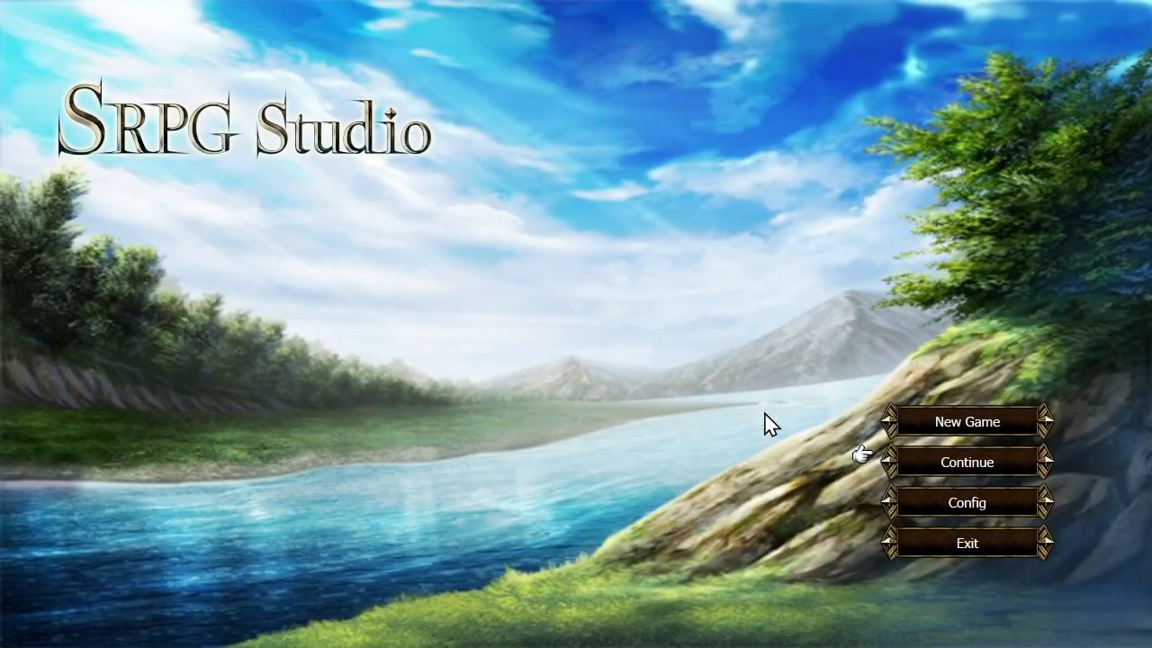
pyautogui.click(900, 464)
pyautogui.rightClick(504, 314)
pyautogui.click(892, 404)
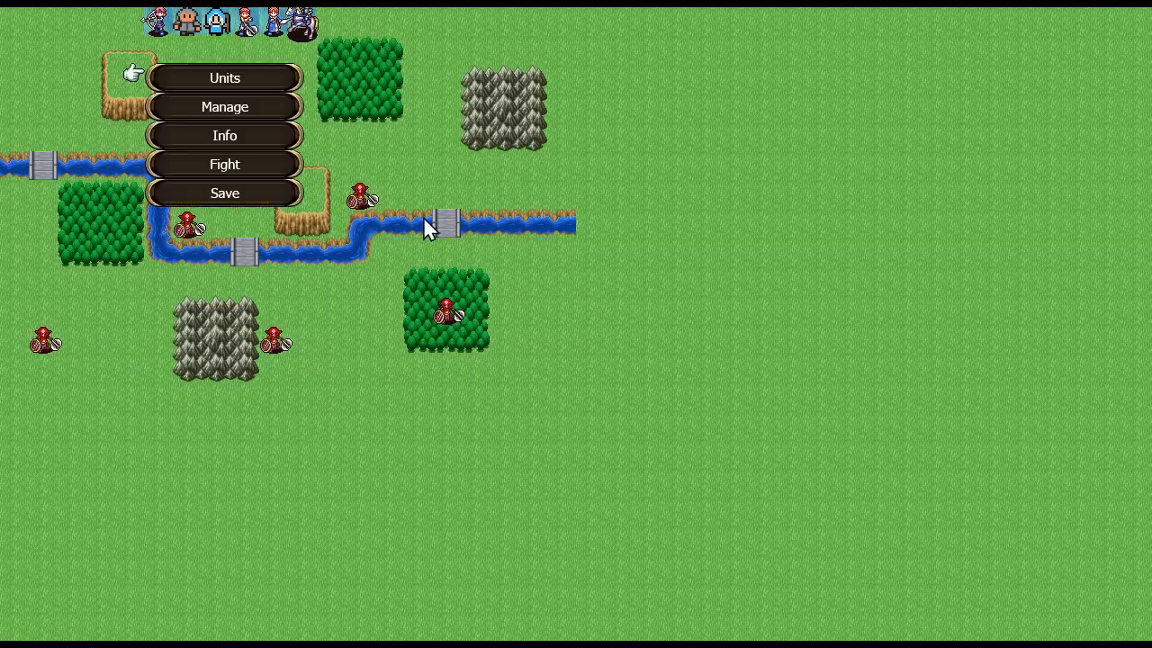
pyautogui.click(228, 167)
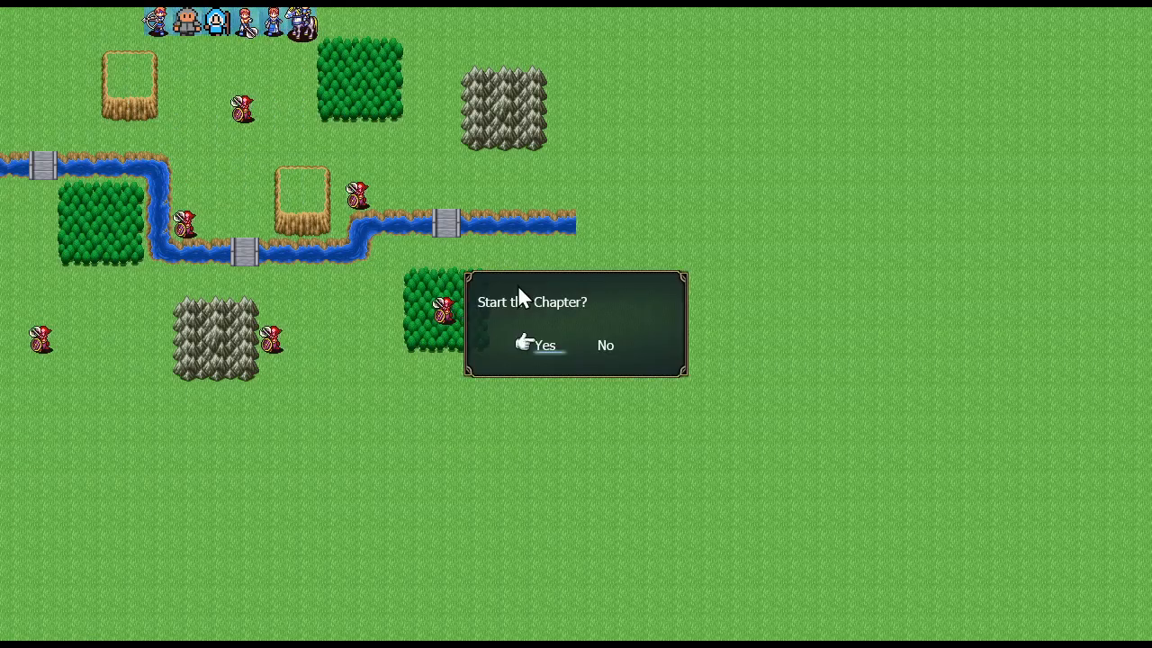
pyautogui.click(544, 344)
# Step: Move the Mage diagonally next to the nearest enemy and cast Icicle on it to test the custom animation
pyautogui.click(223, 32)
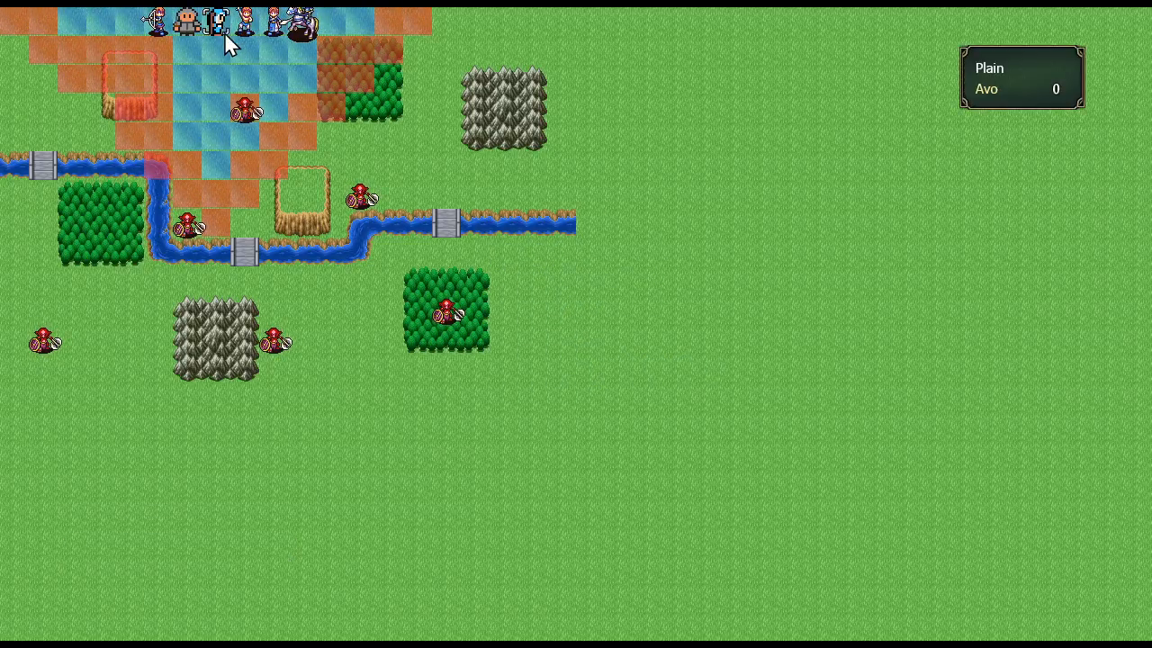
pyautogui.click(226, 126)
pyautogui.click(296, 199)
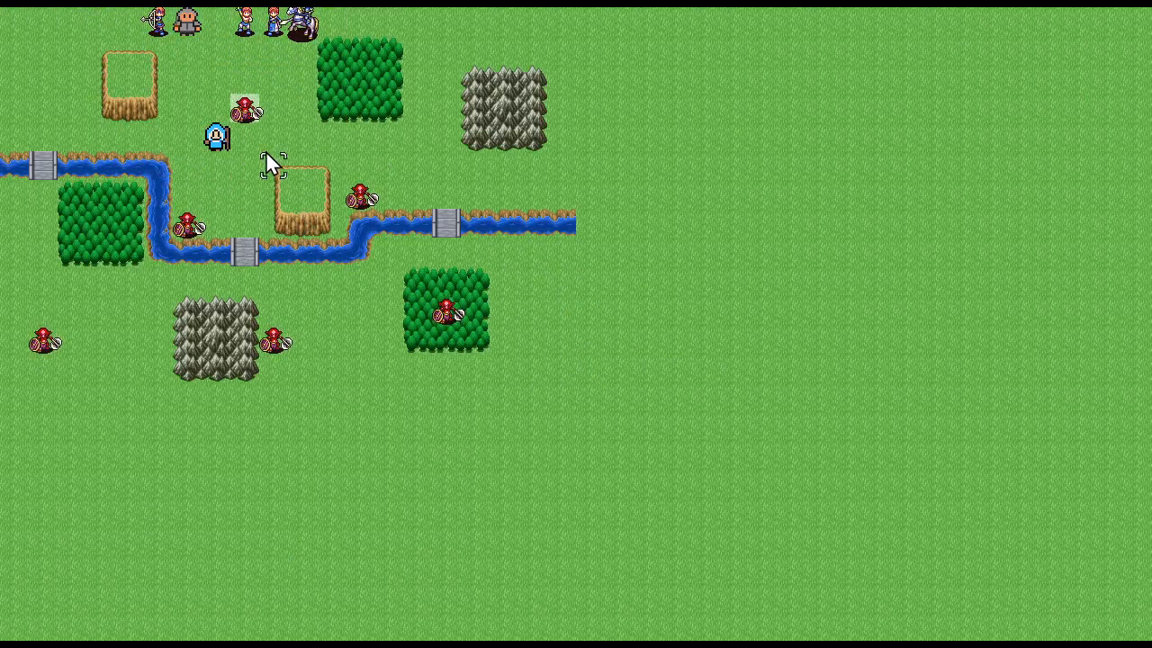
pyautogui.click(247, 109)
pyautogui.click(513, 252)
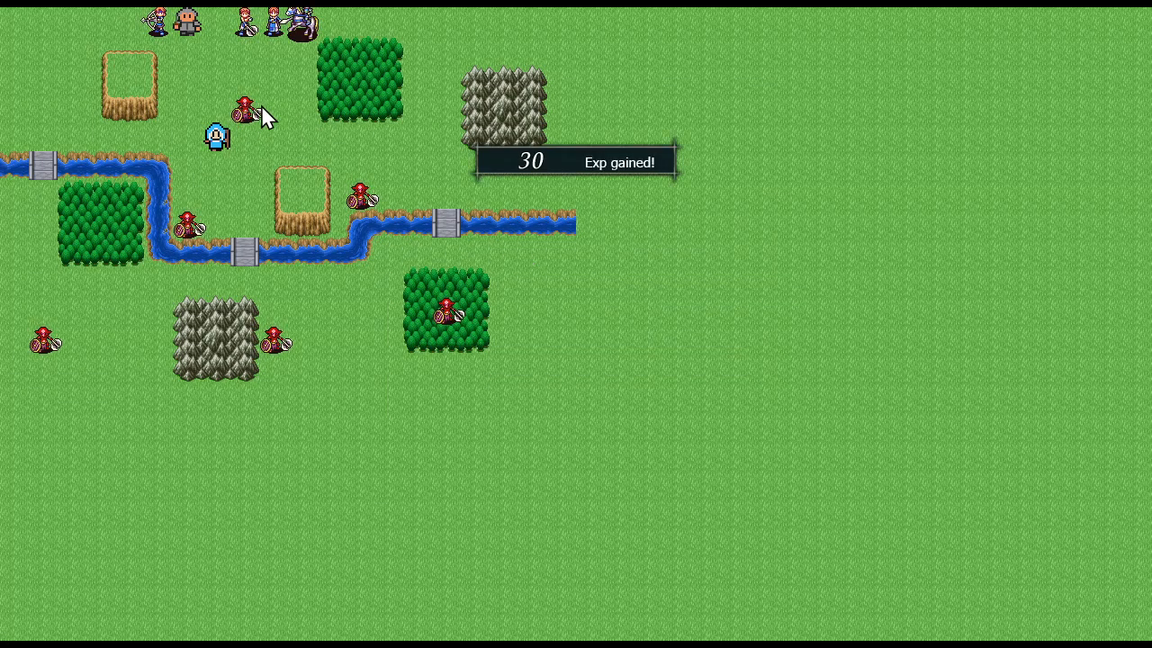
pyautogui.click(315, 273)
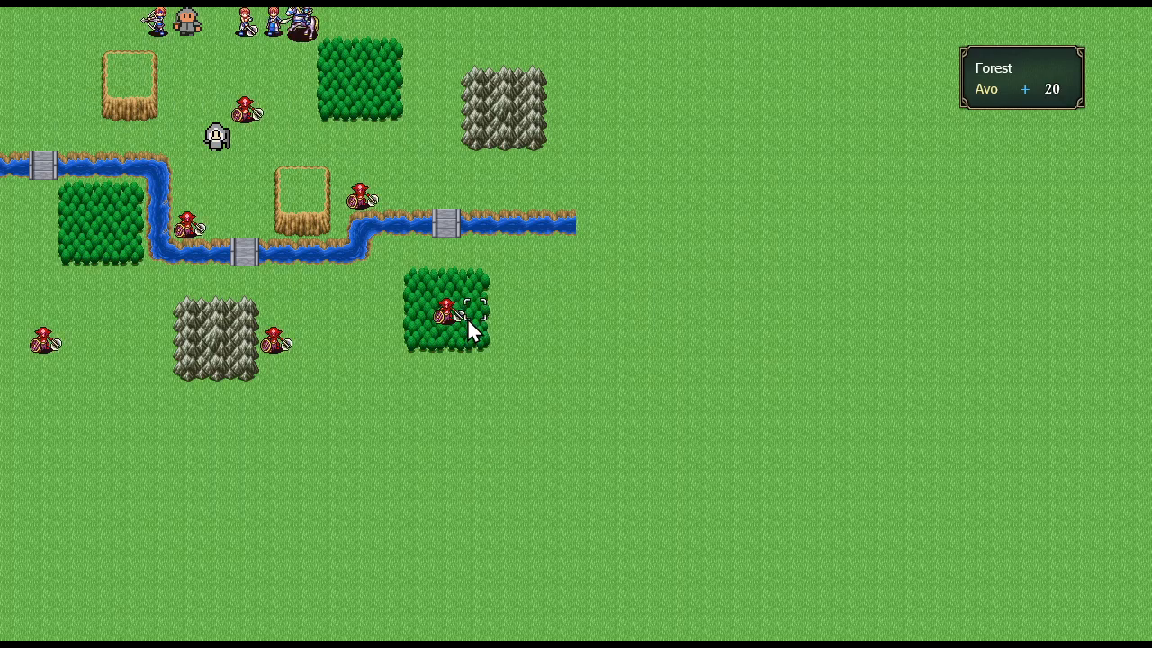
# Step: Quit the test play and return to the map editor
pyautogui.press('Escape')
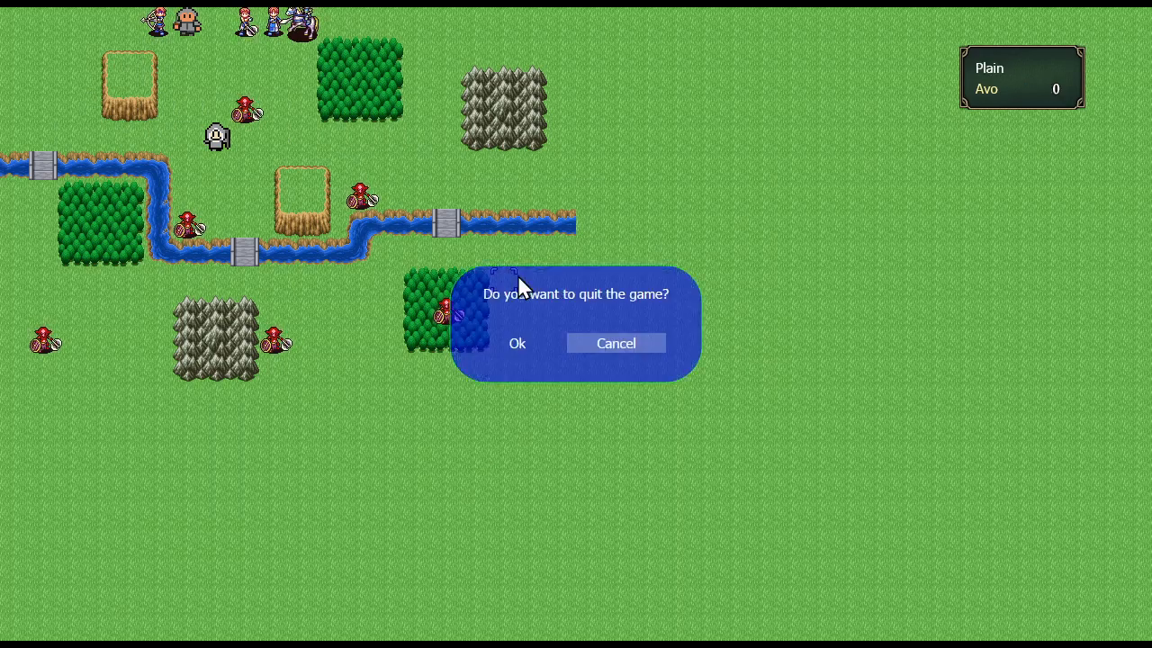
pyautogui.press('Left')
pyautogui.press('Return')
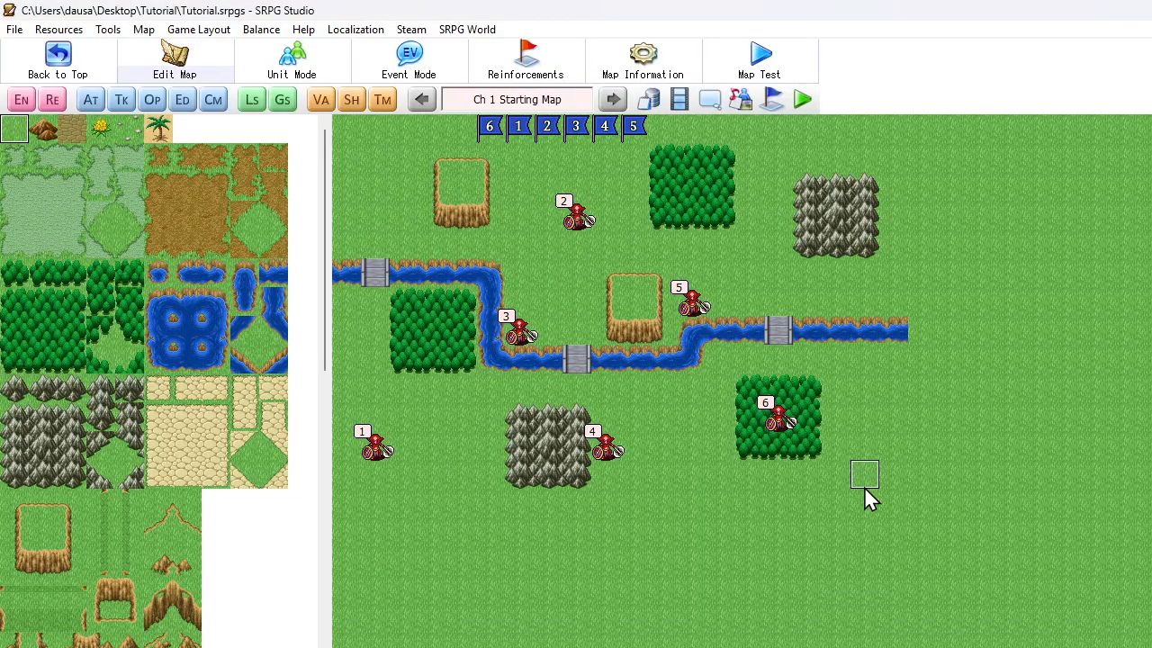